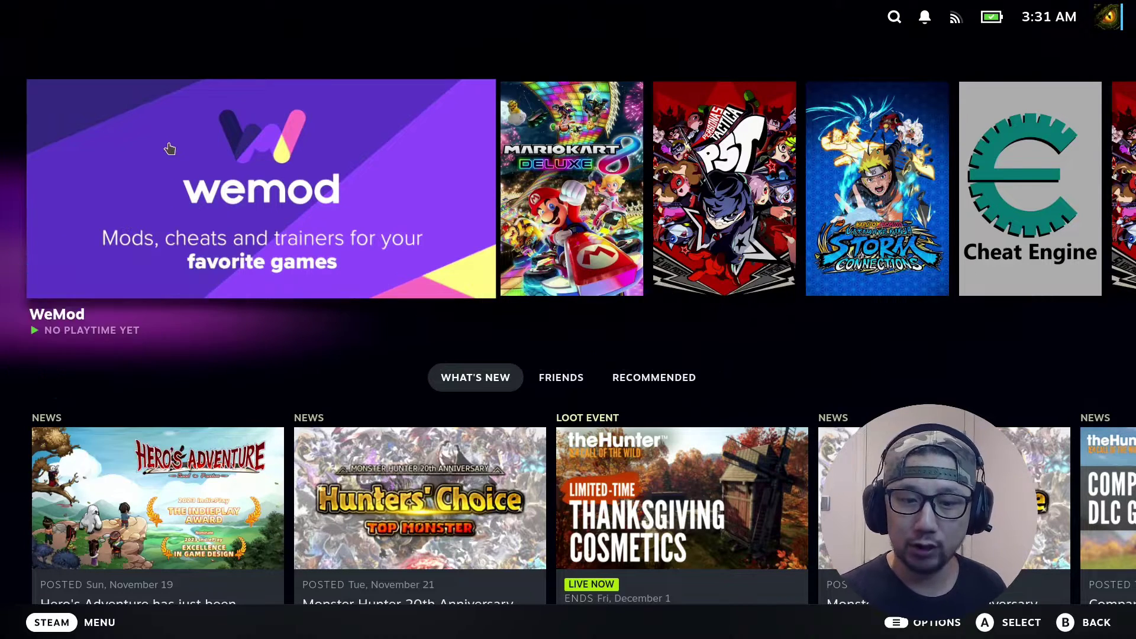
Step: Open the Steam Deck's System settings and examine the OS version details in the About section
click(172, 144)
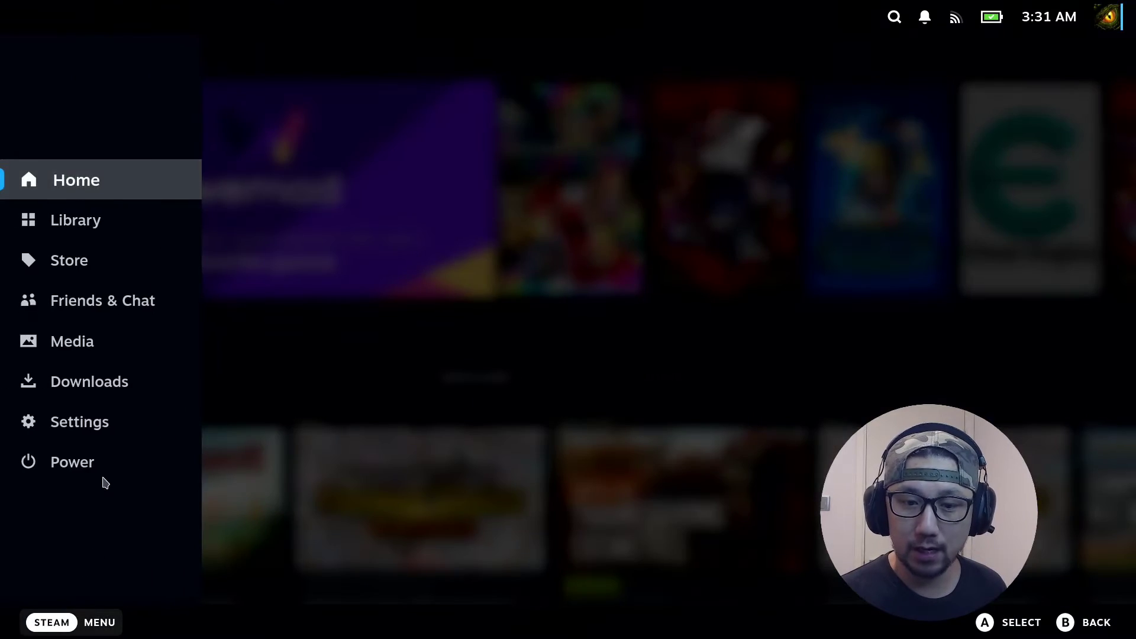
click(96, 424)
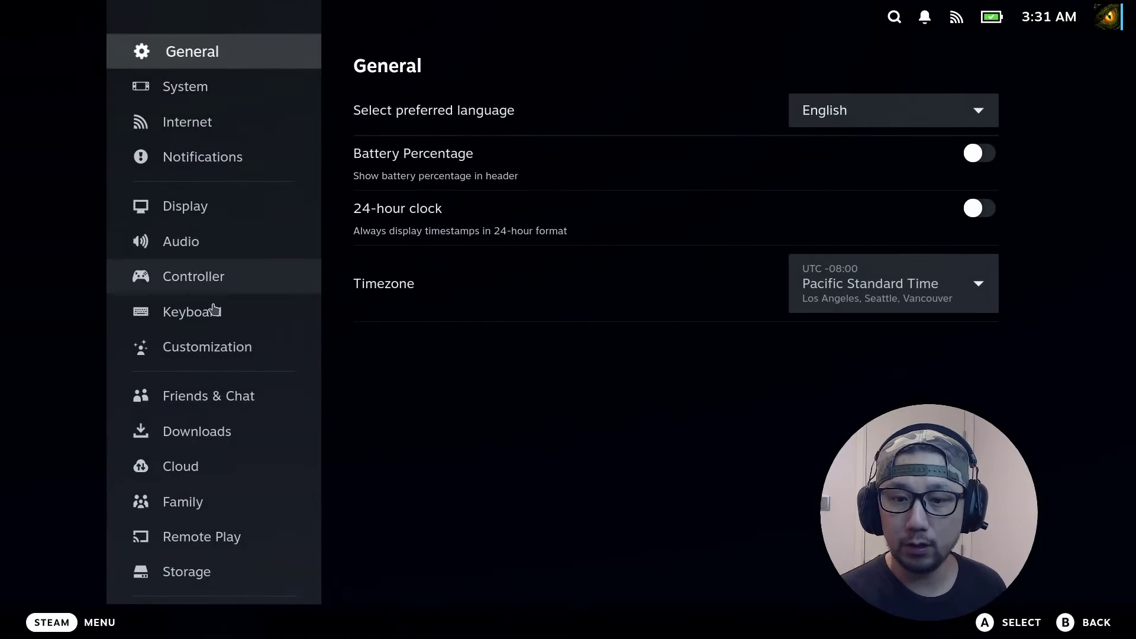
click(199, 92)
scroll(640, 243, down, 5)
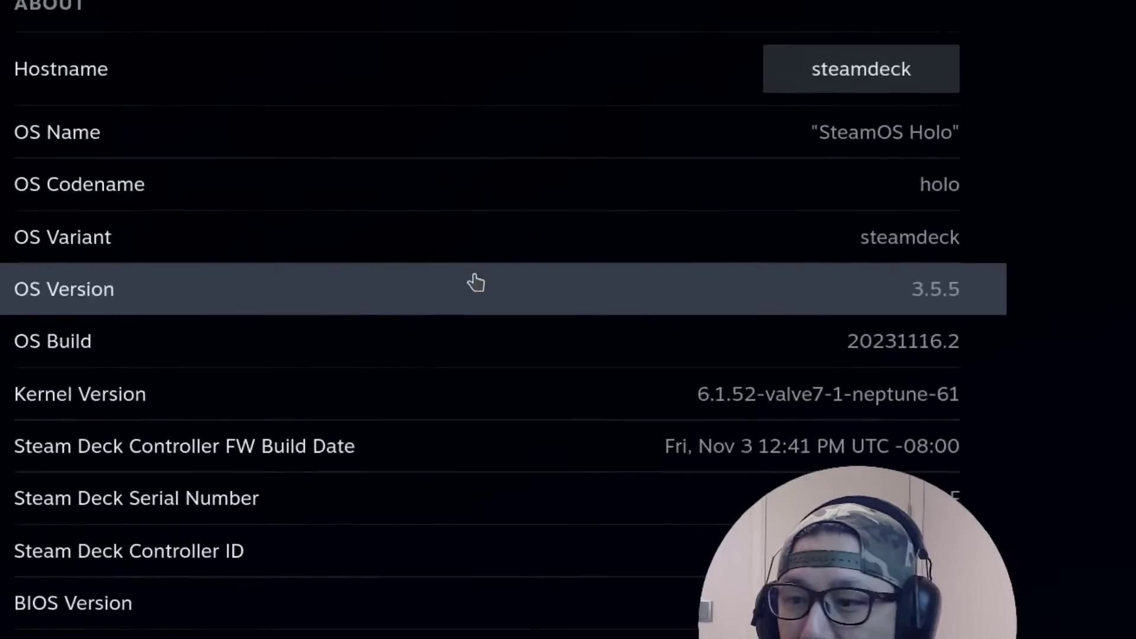
scroll(637, 271, up, 3)
scroll(807, 216, up, 3)
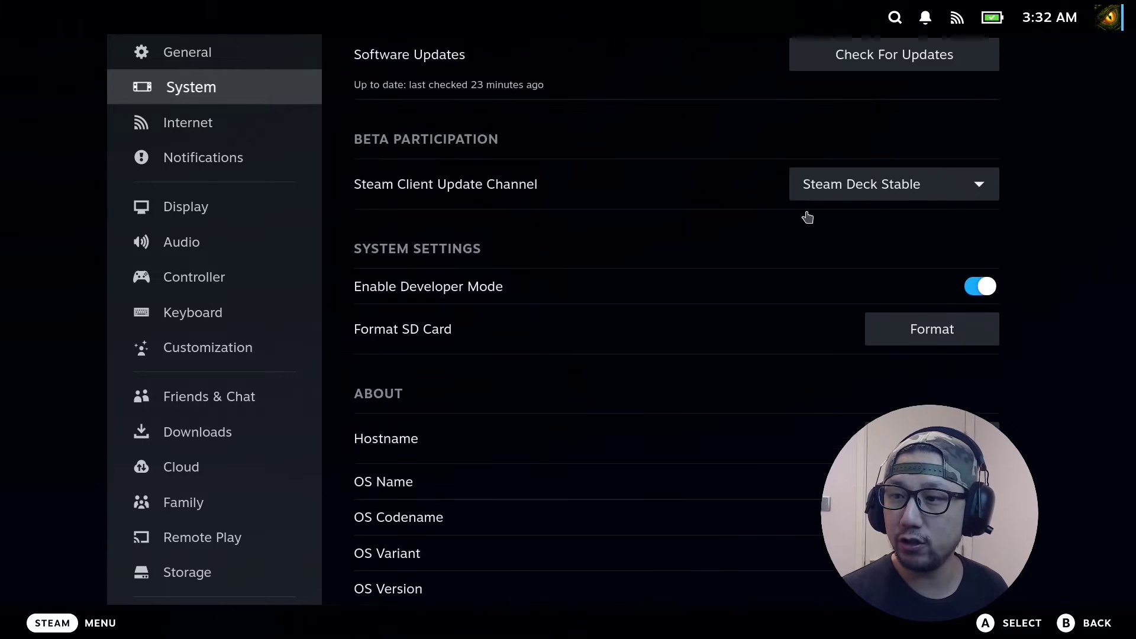
Step: Check for software updates in the System settings and leave the settings
click(865, 164)
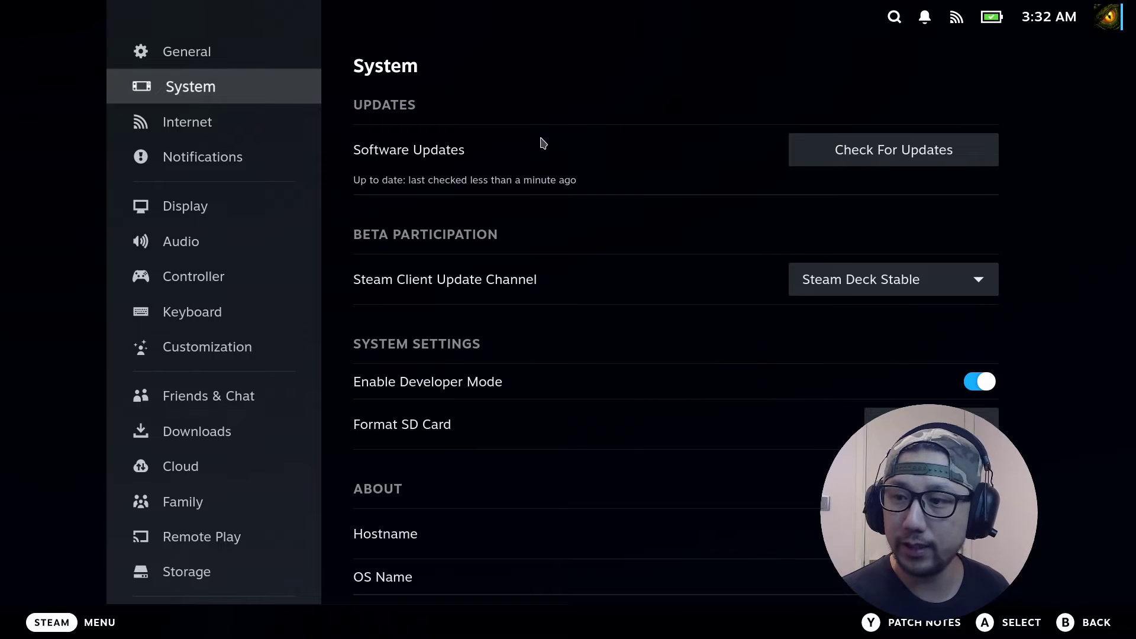
click(51, 621)
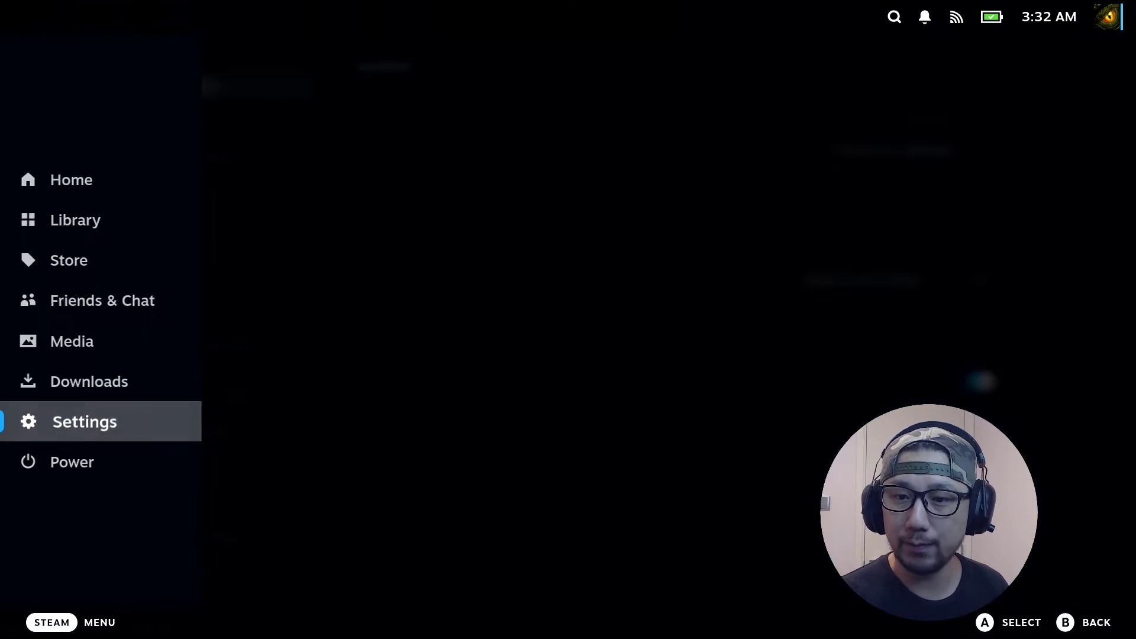
key(Escape)
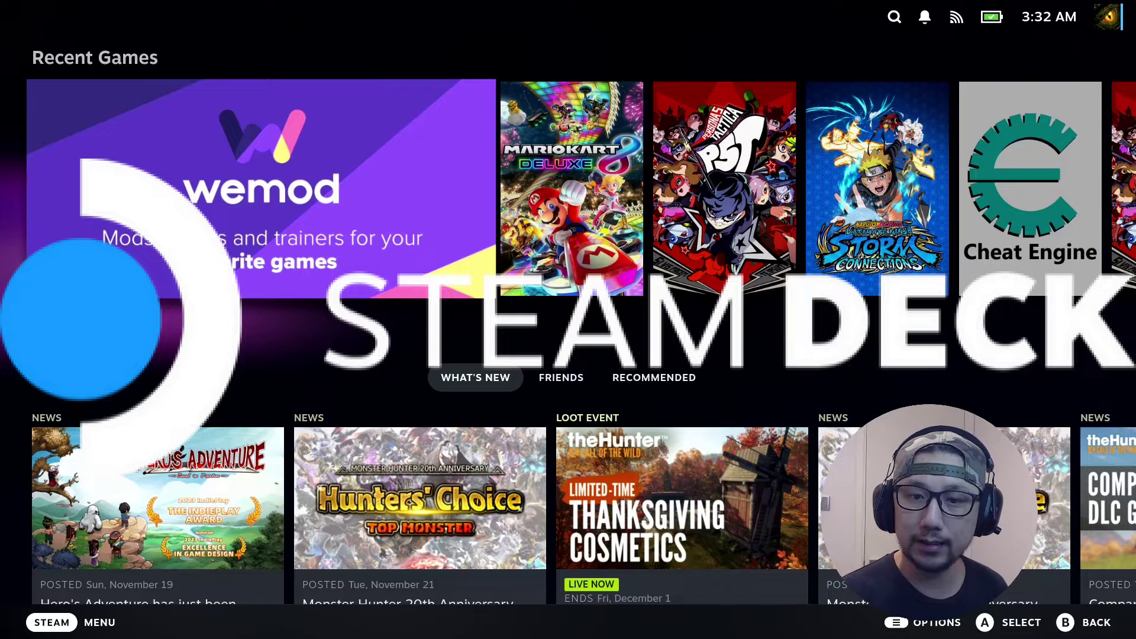
Step: Launch WeMod from Recent Games and open its settings
click(271, 255)
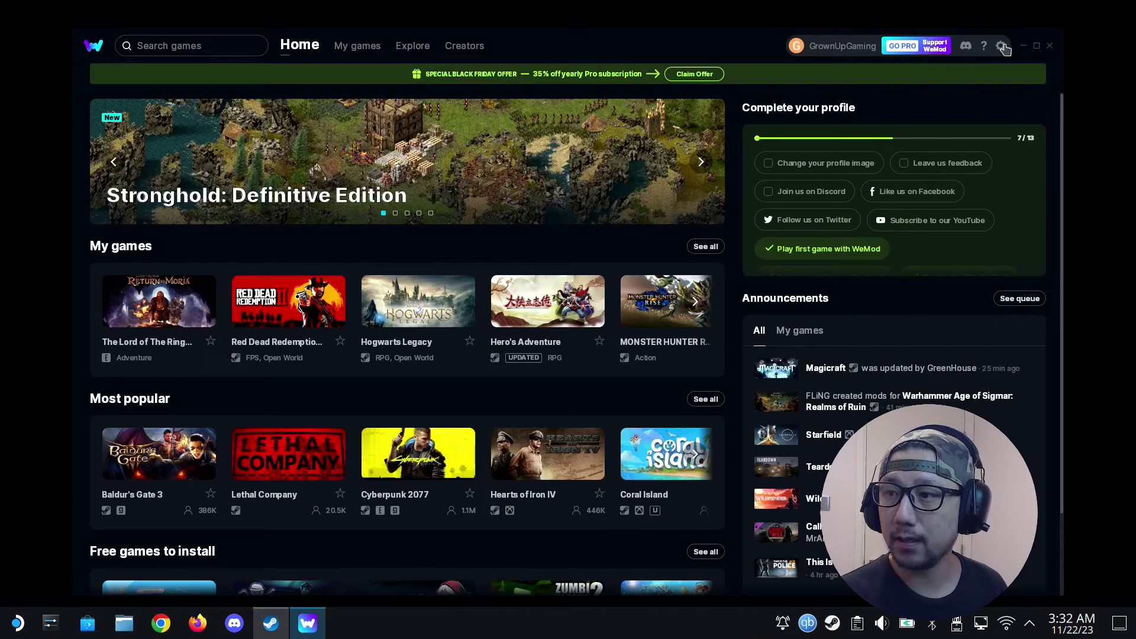
click(1001, 46)
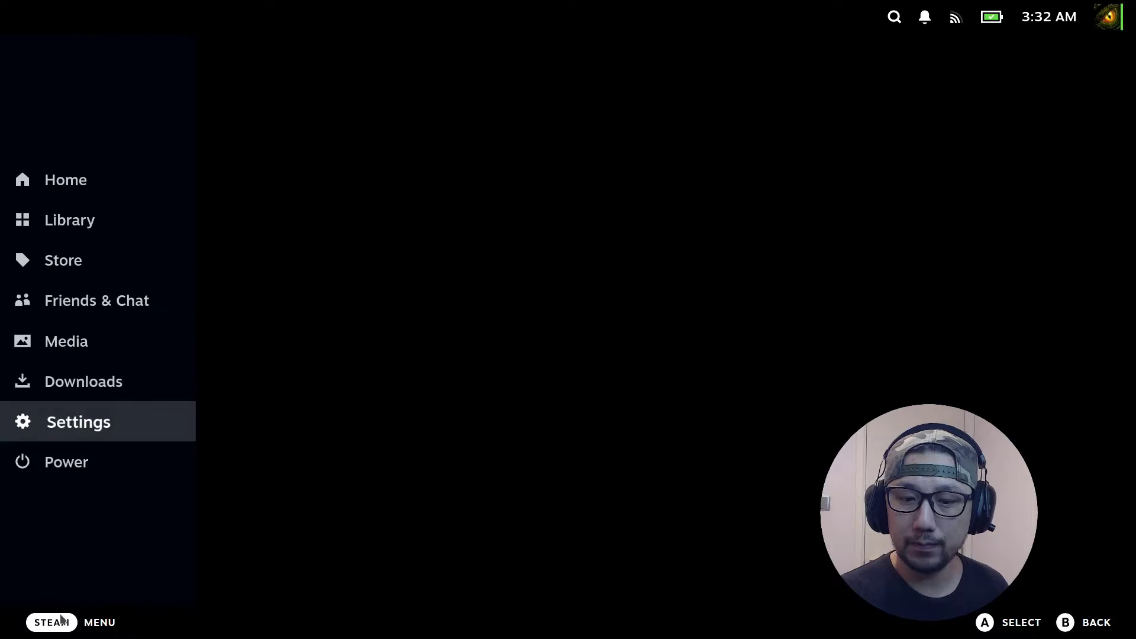
Step: Exit Steam's Big Picture Mode to return to the desktop
click(118, 470)
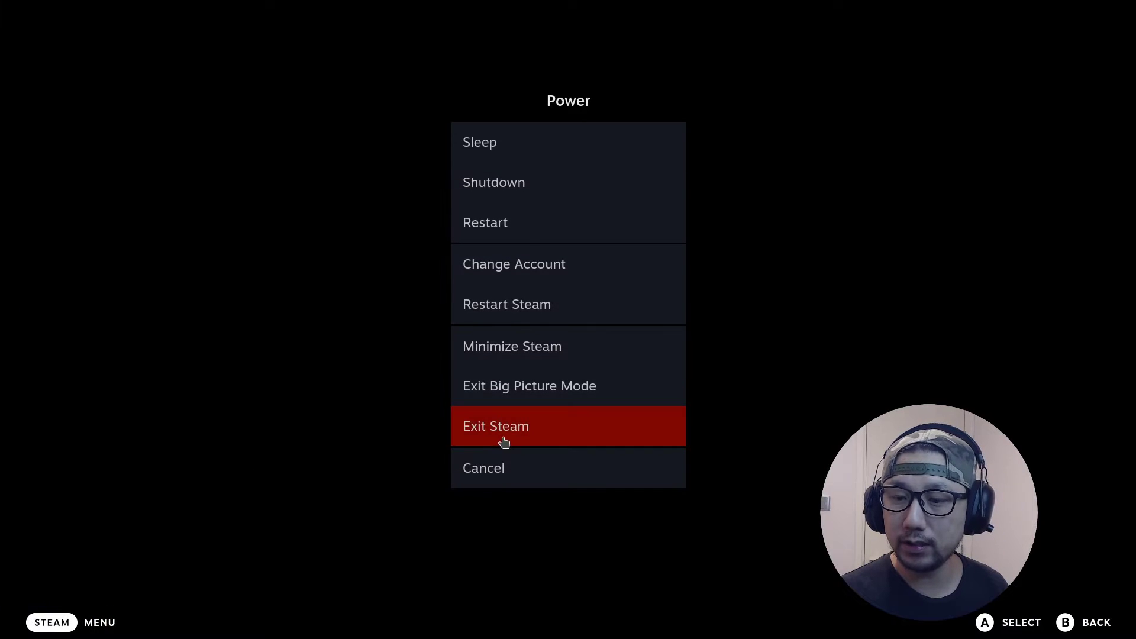
click(540, 400)
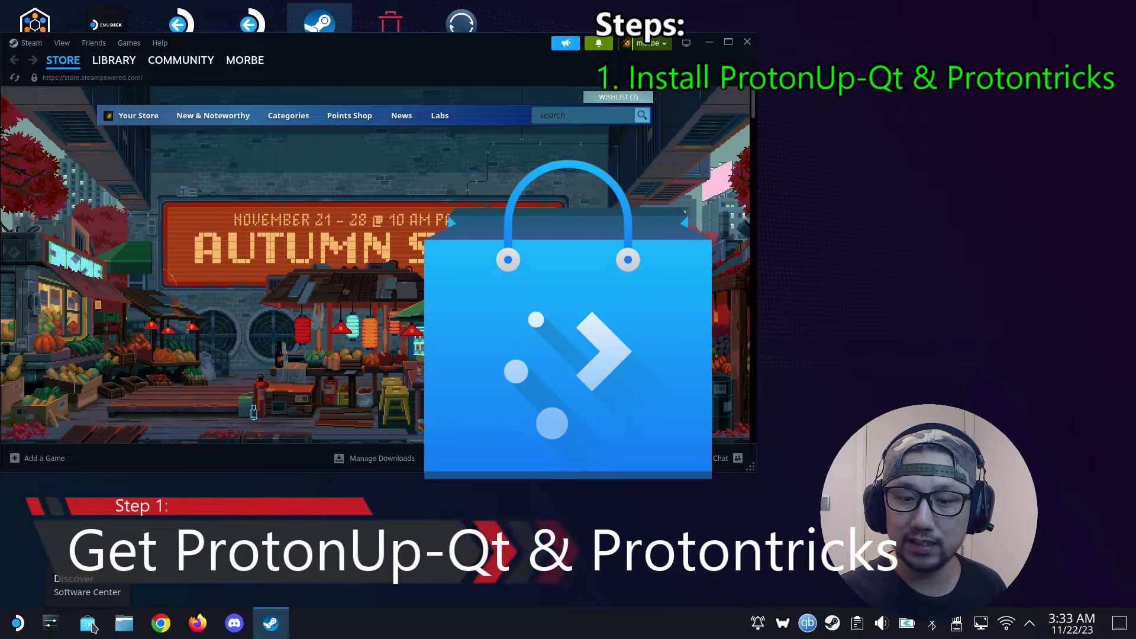
Step: Search the Discover software center for "proton" and view the ProtonUp-Qt and Protontricks pages
click(89, 624)
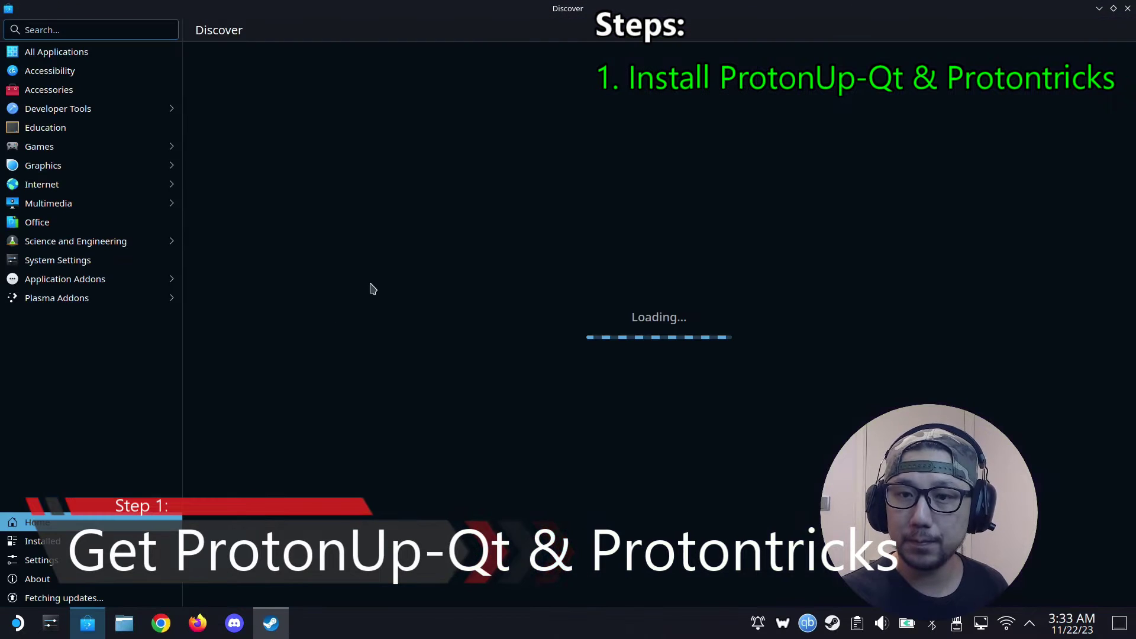
click(69, 30)
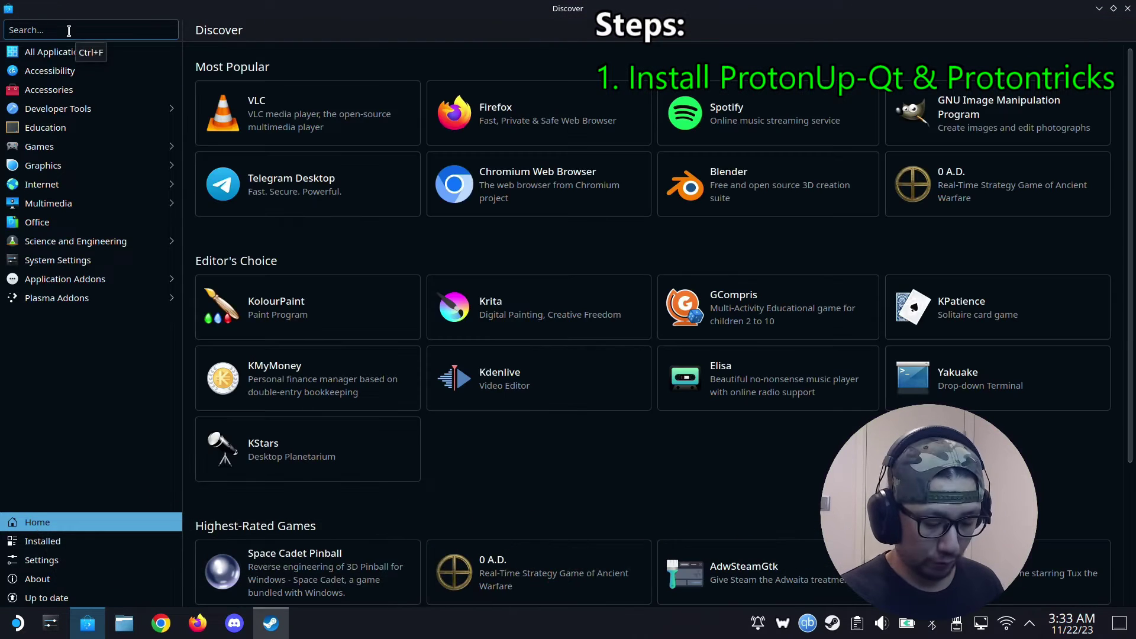
text(proton)
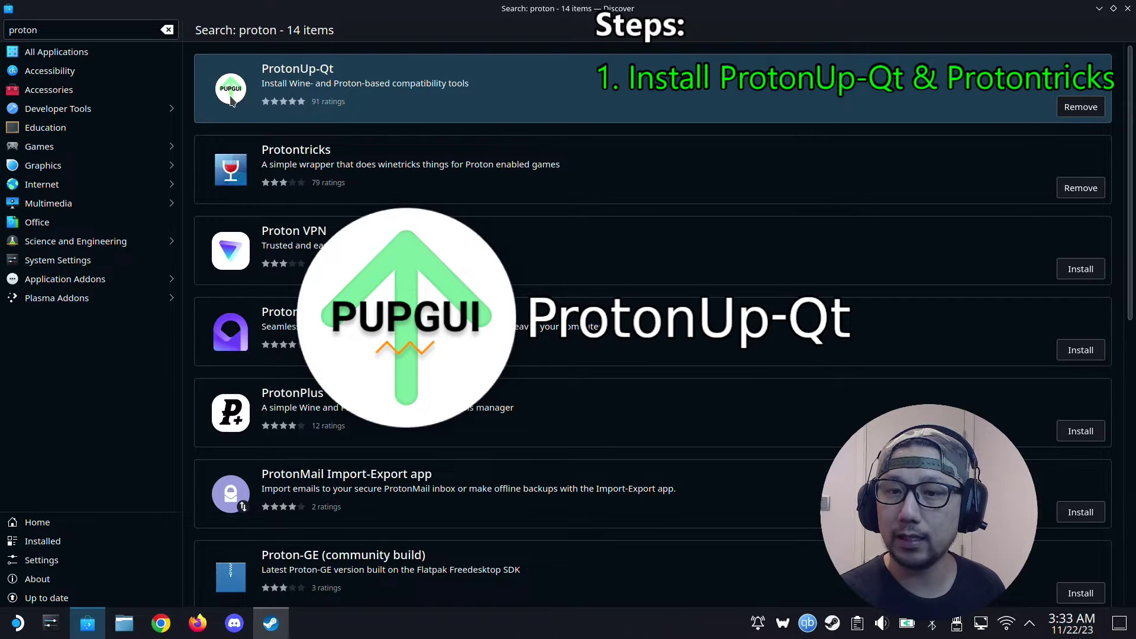
click(455, 81)
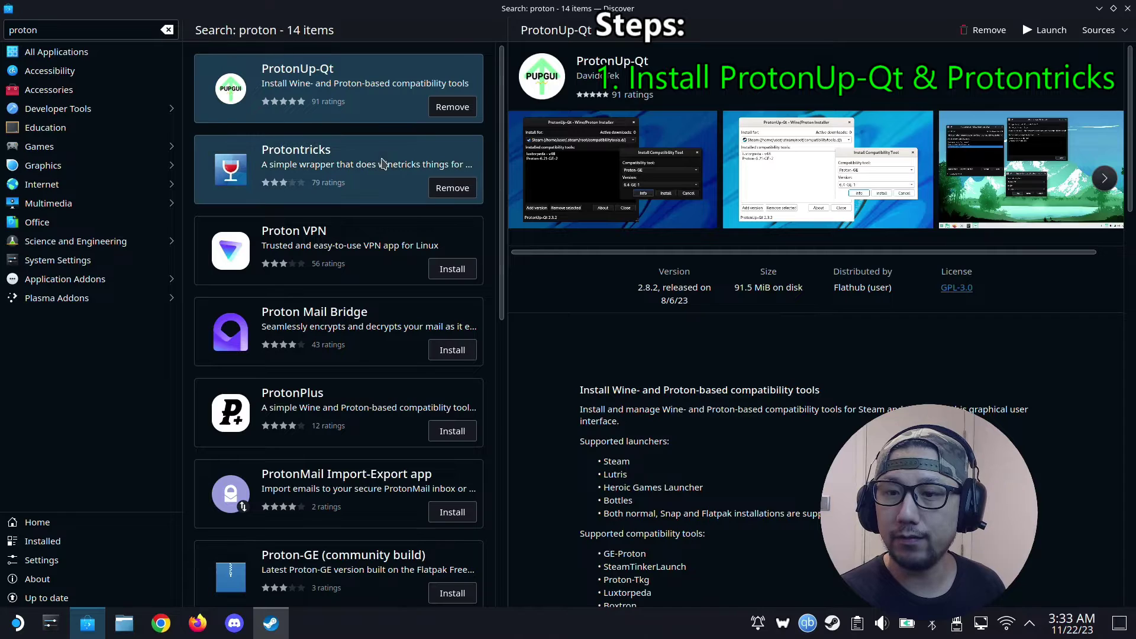
click(251, 184)
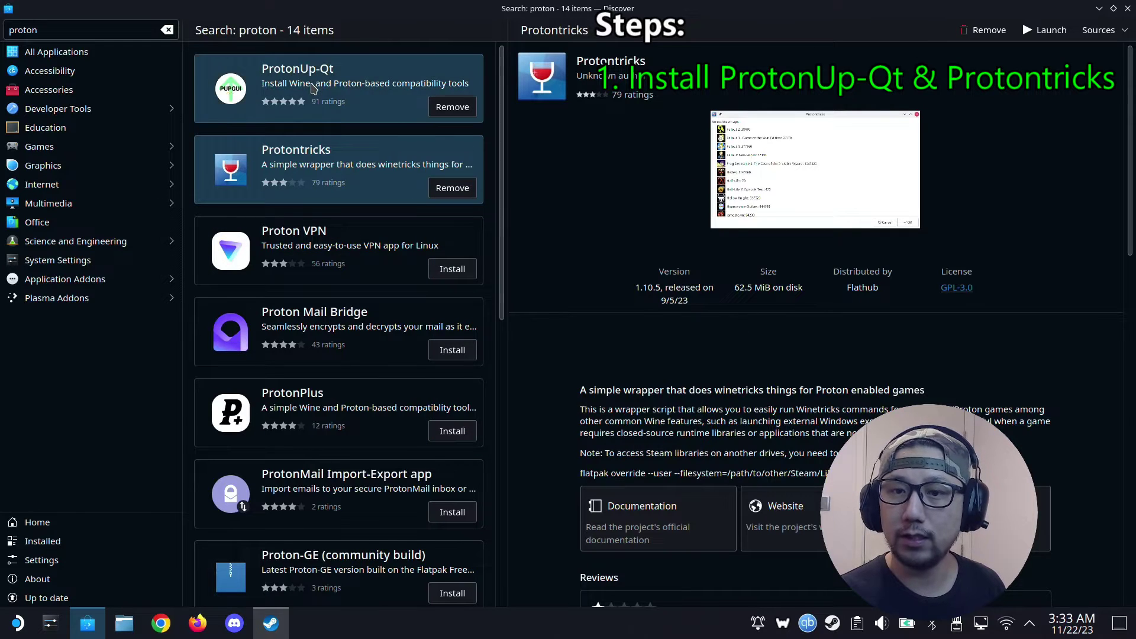
Step: Launch ProtonUp-Qt from its Discover page, minimize Discover and choose Steam as the installation target
click(1049, 32)
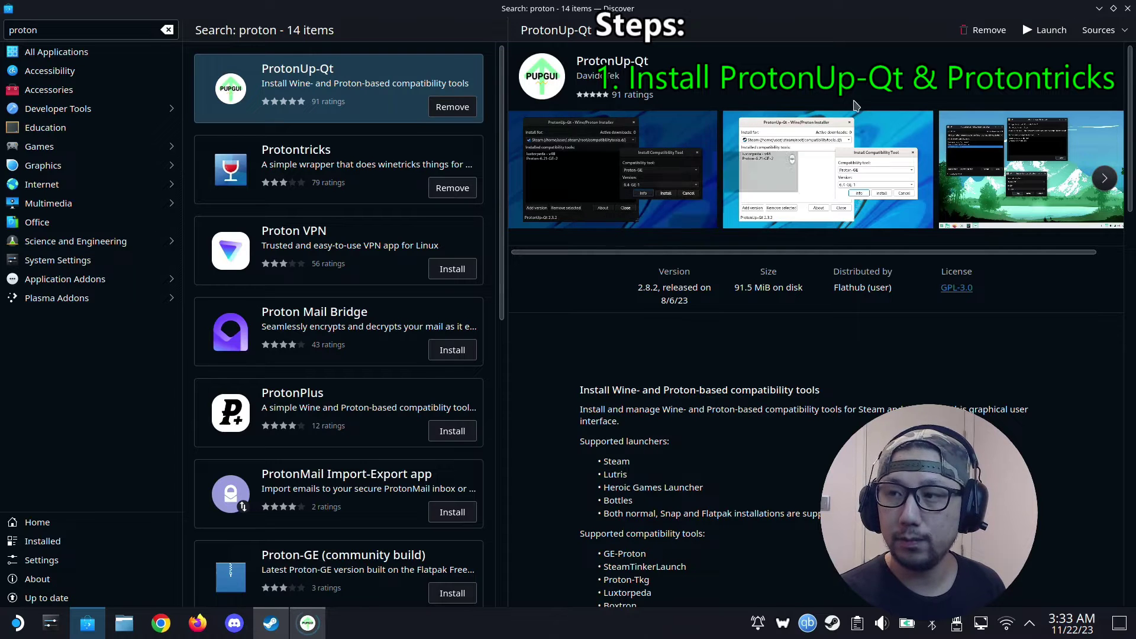
click(1099, 8)
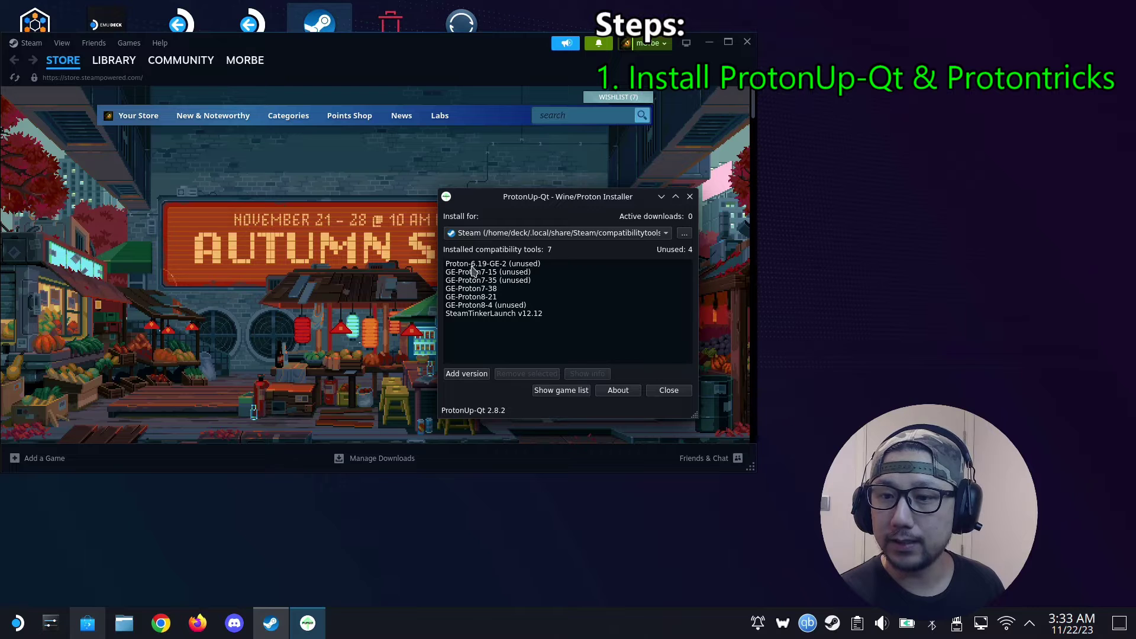
click(517, 266)
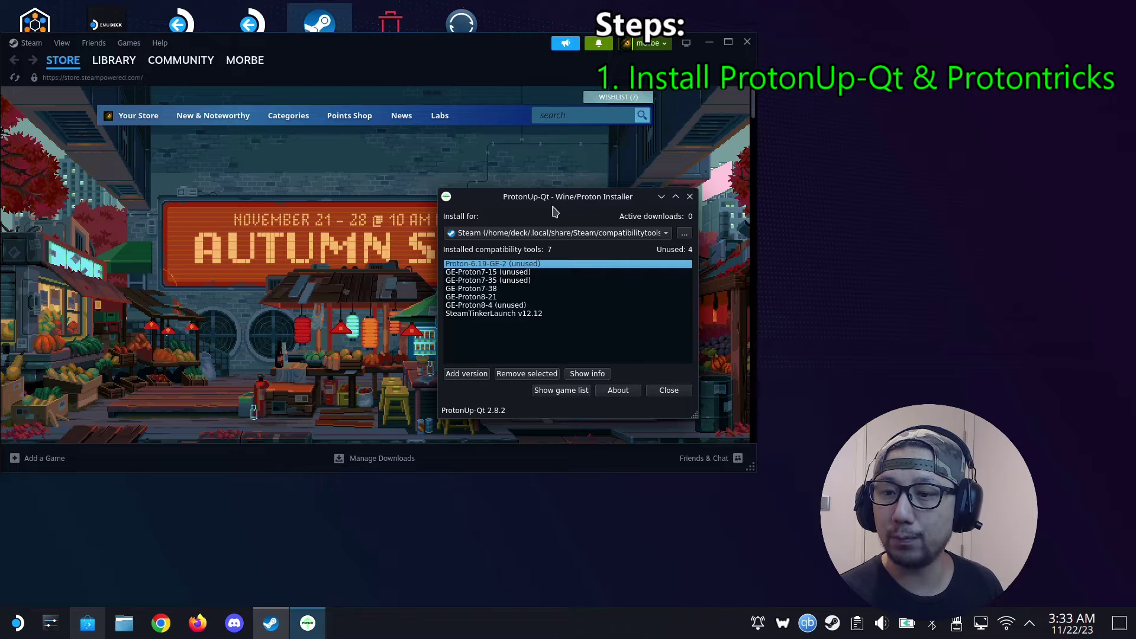
click(492, 234)
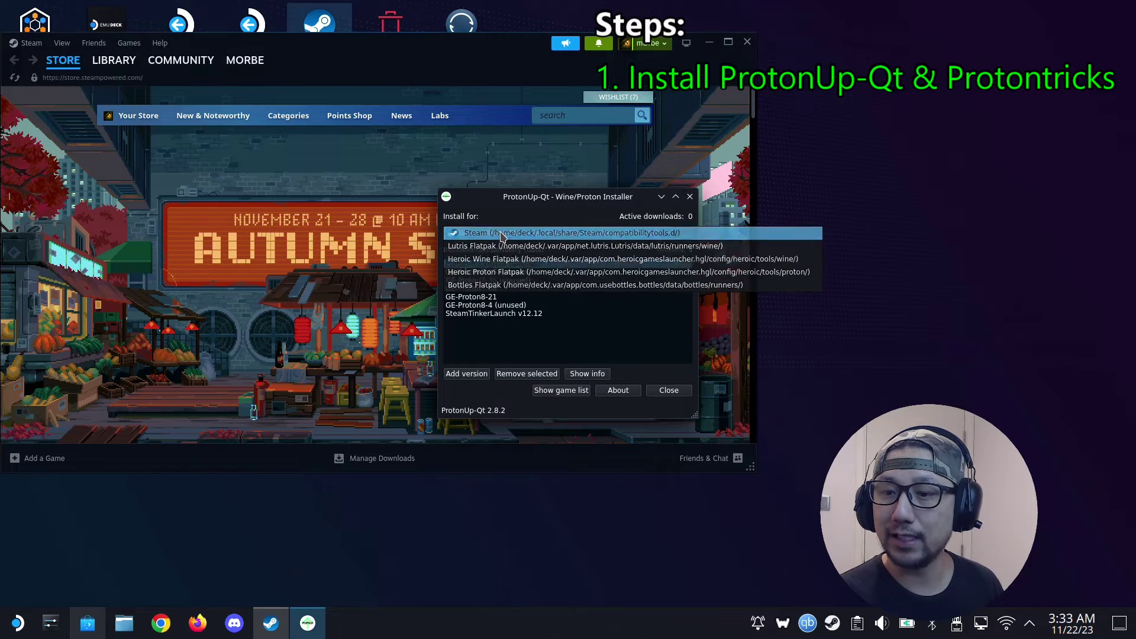
click(501, 234)
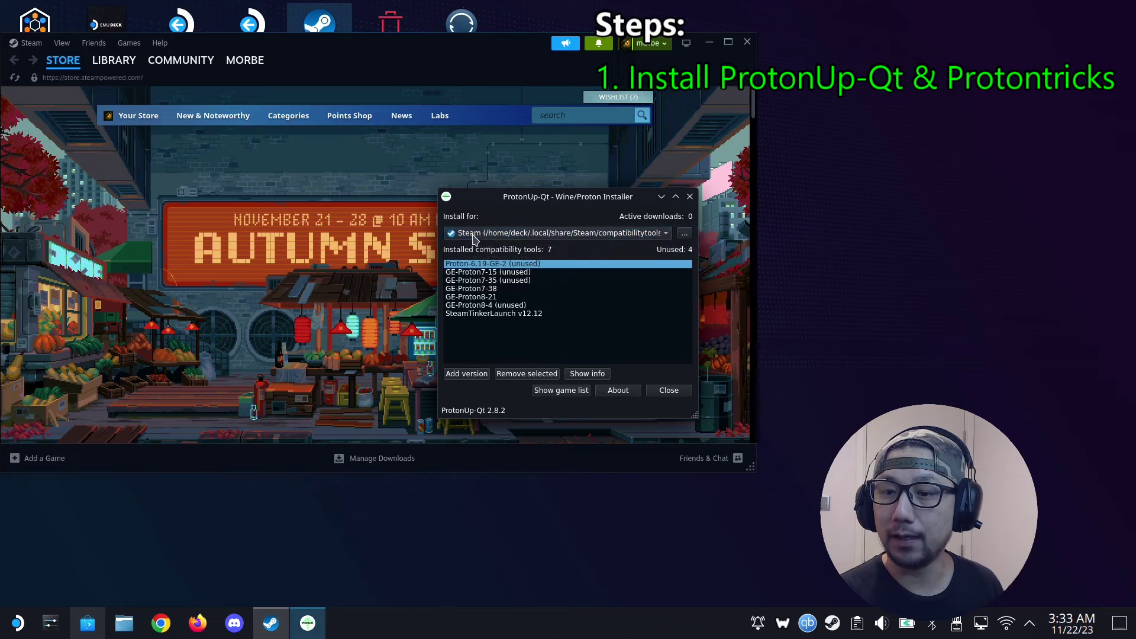
Step: Select GE-Proton version 6.19-GE-2 as an added compatibility tool, cancel the installation and close ProtonUp-Qt
click(462, 375)
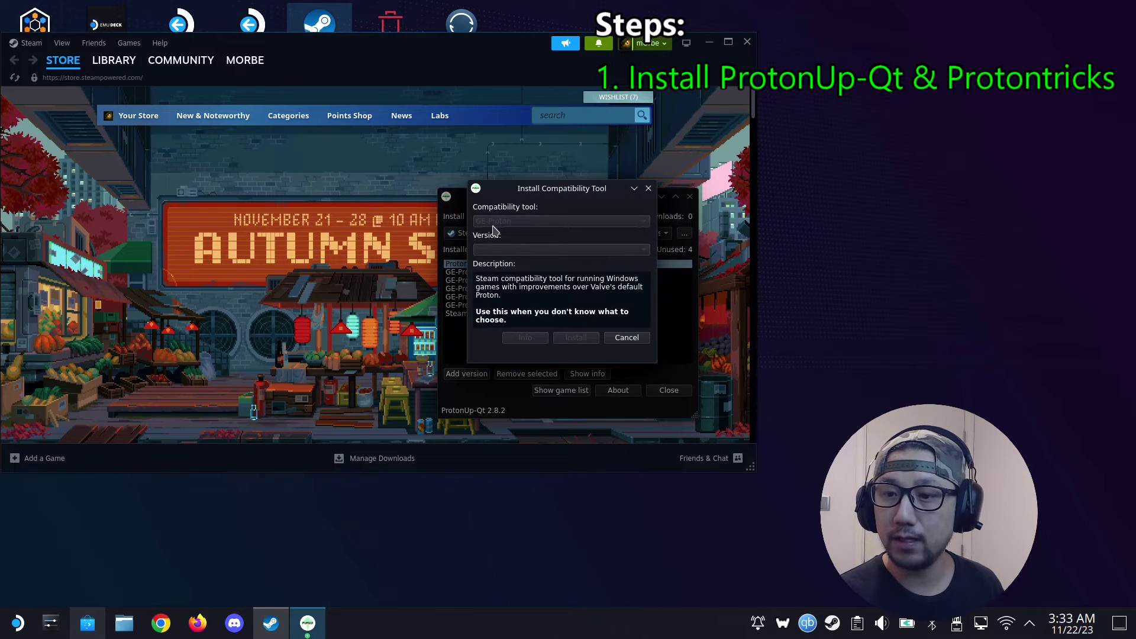
click(518, 221)
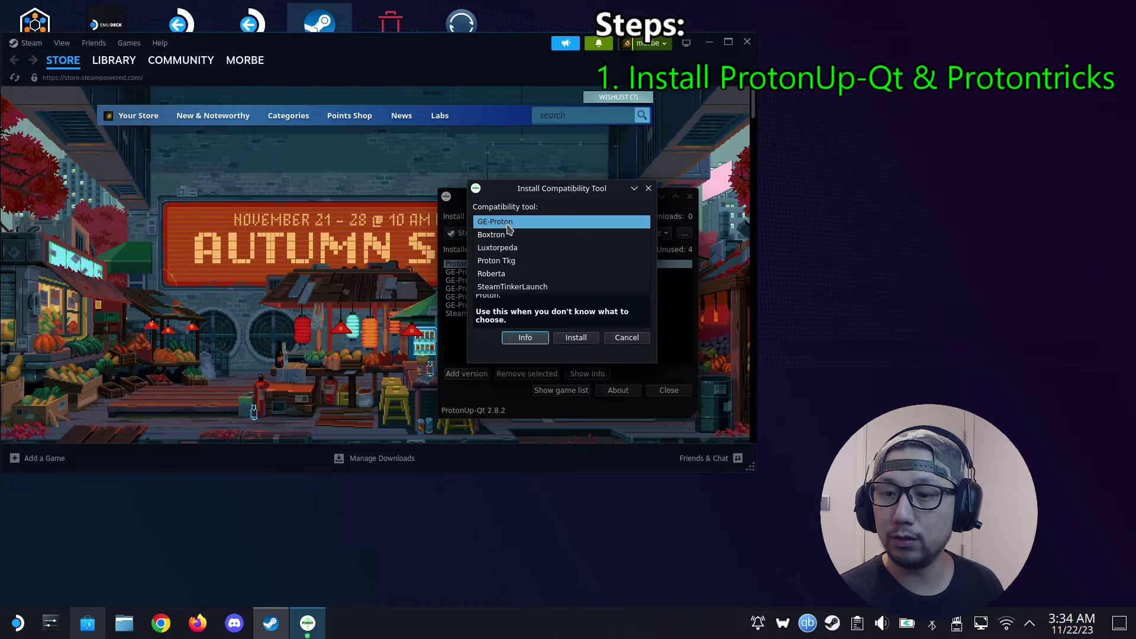
click(518, 222)
click(489, 252)
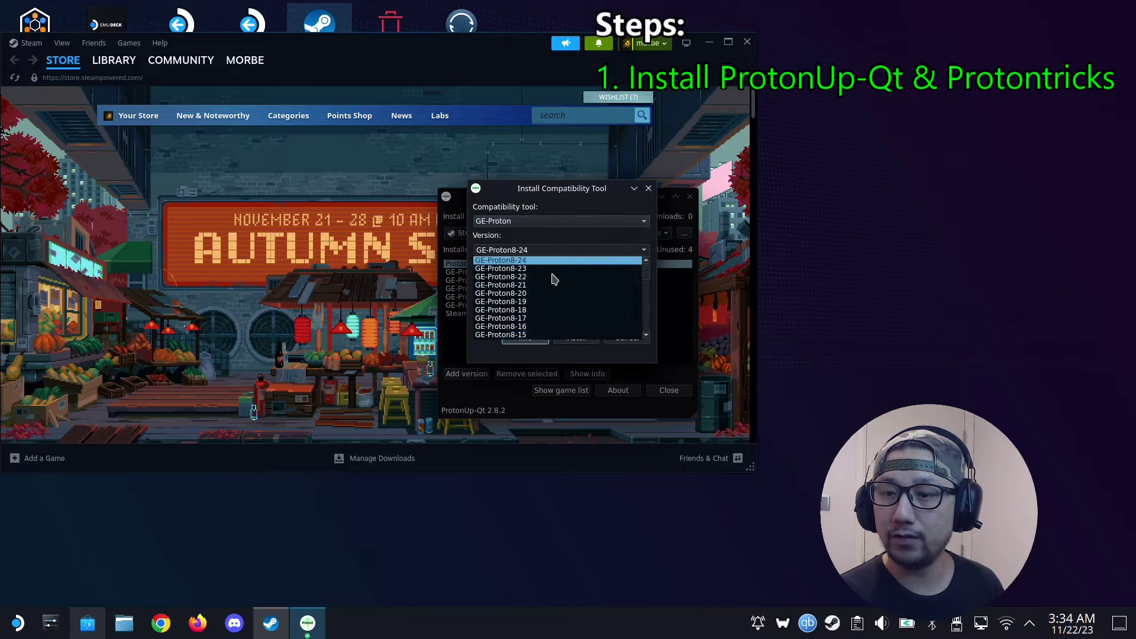
scroll(588, 296, down, 10)
scroll(592, 297, down, 6)
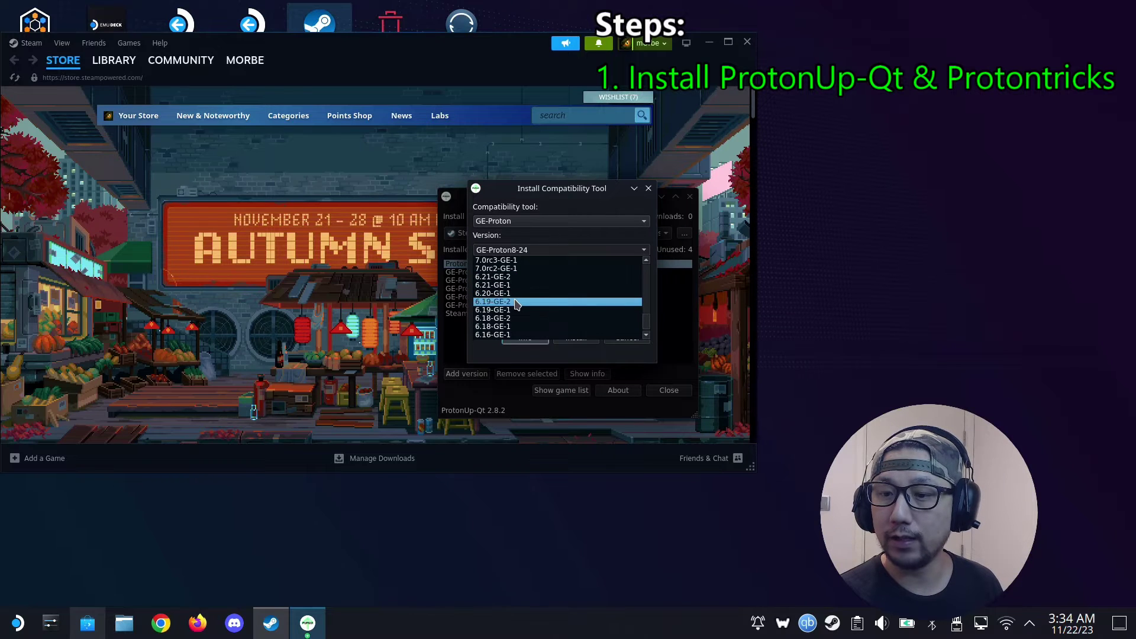
click(517, 303)
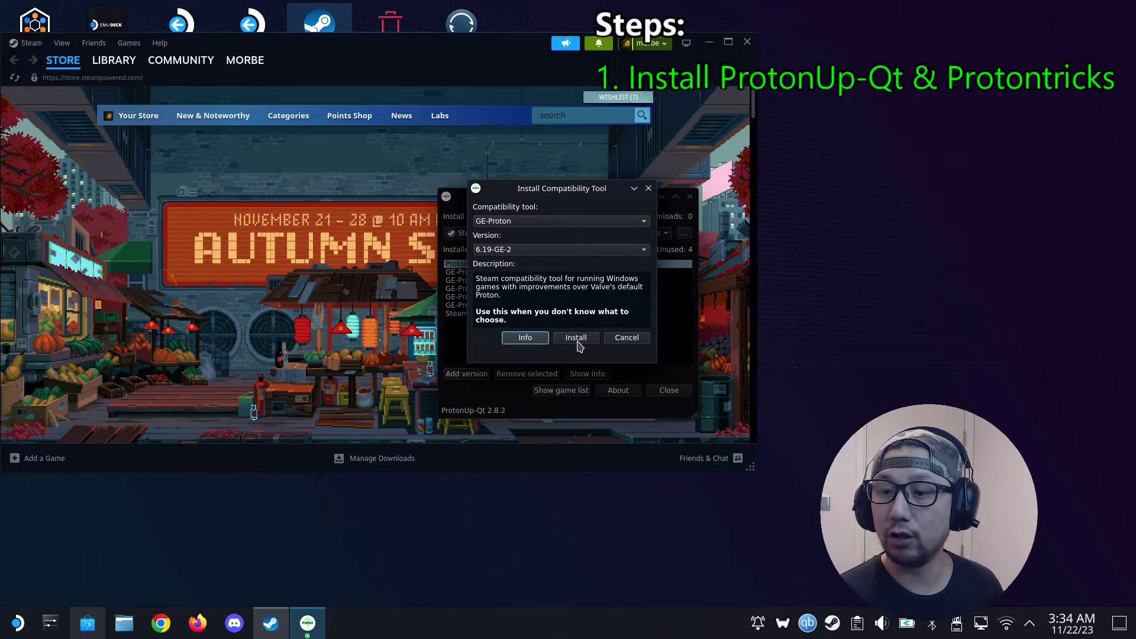
click(623, 338)
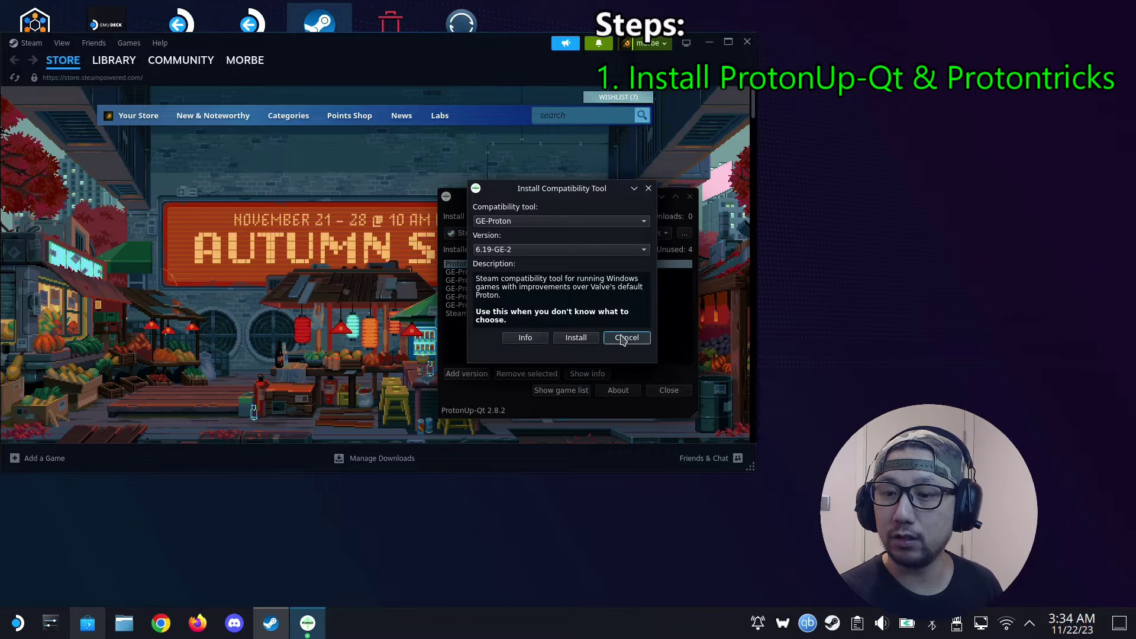
click(668, 390)
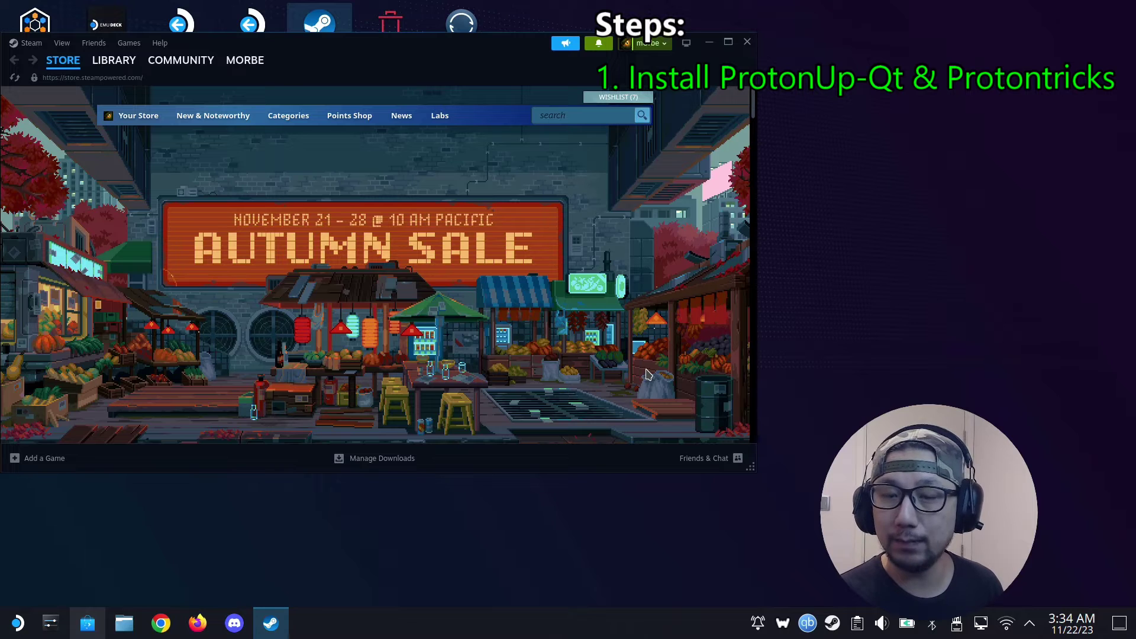
mouse_move(110, 75)
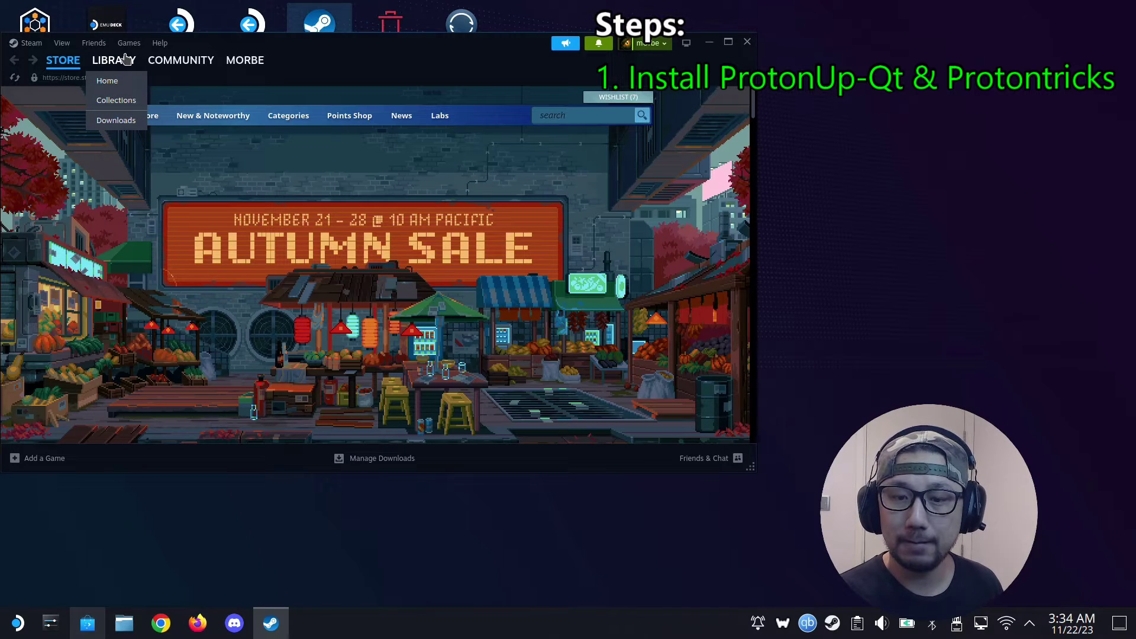
click(125, 59)
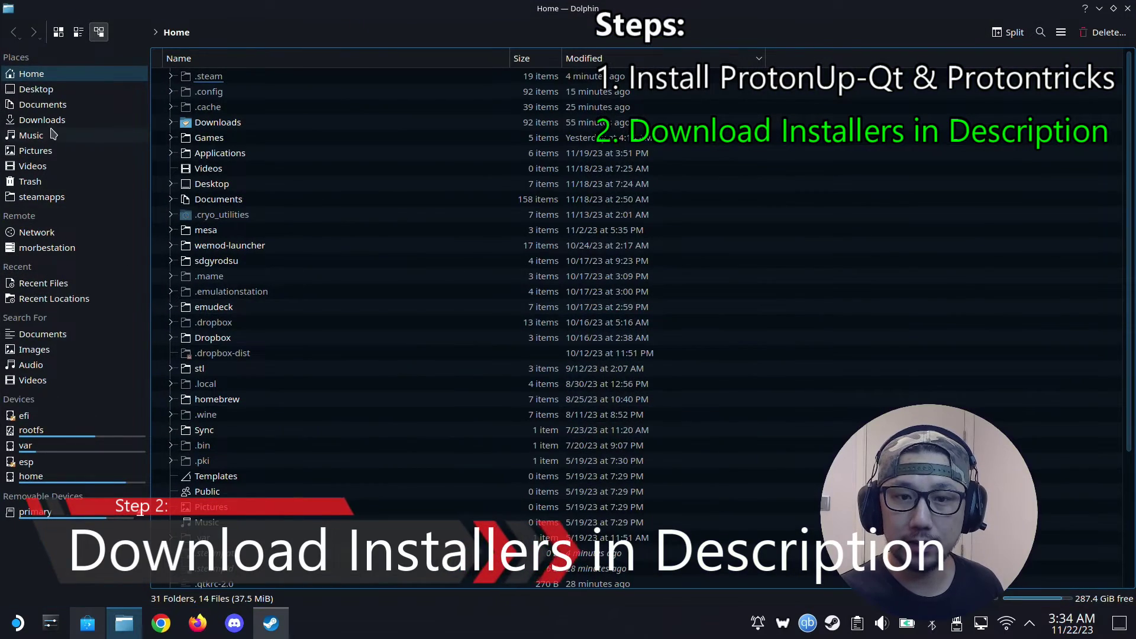
Step: Open the Downloads folder in Dolphin and select the WeMod-8.12.0.exe installer
click(52, 120)
scroll(236, 228, down, 2)
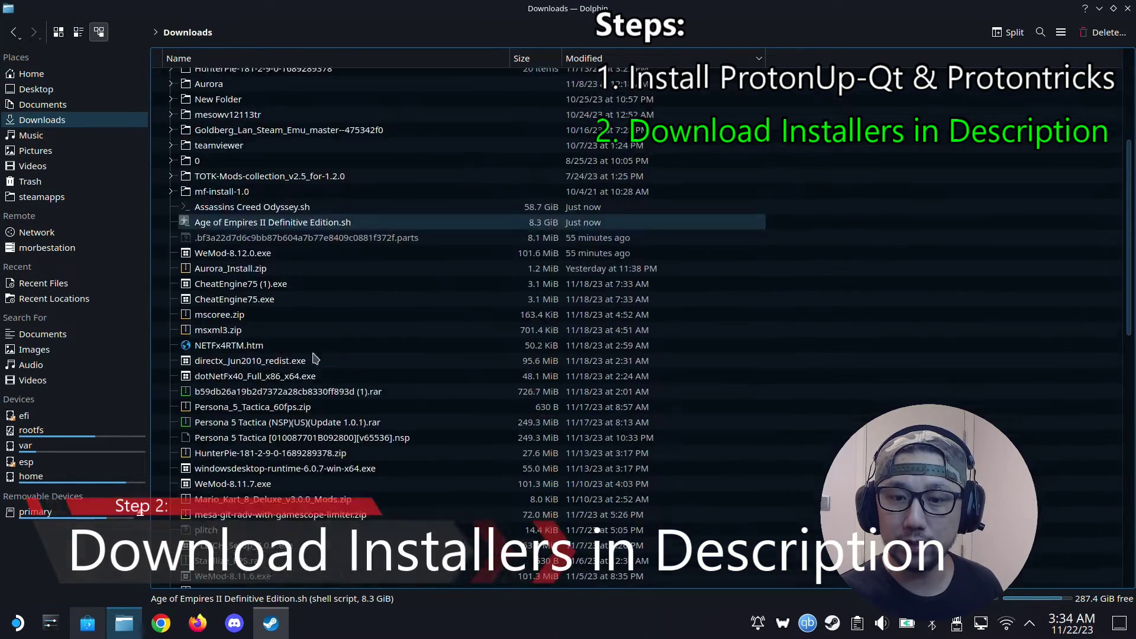
click(228, 155)
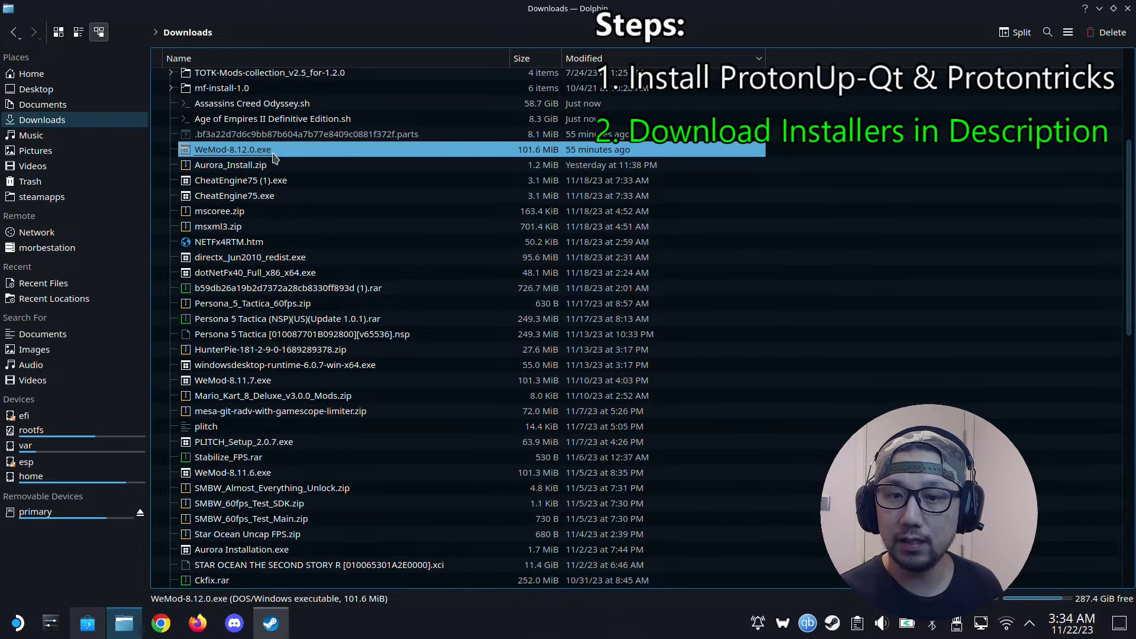
Step: Sort the downloaded files by name and select the ndp48-x86-x64-allos-enu.exe installer
click(236, 58)
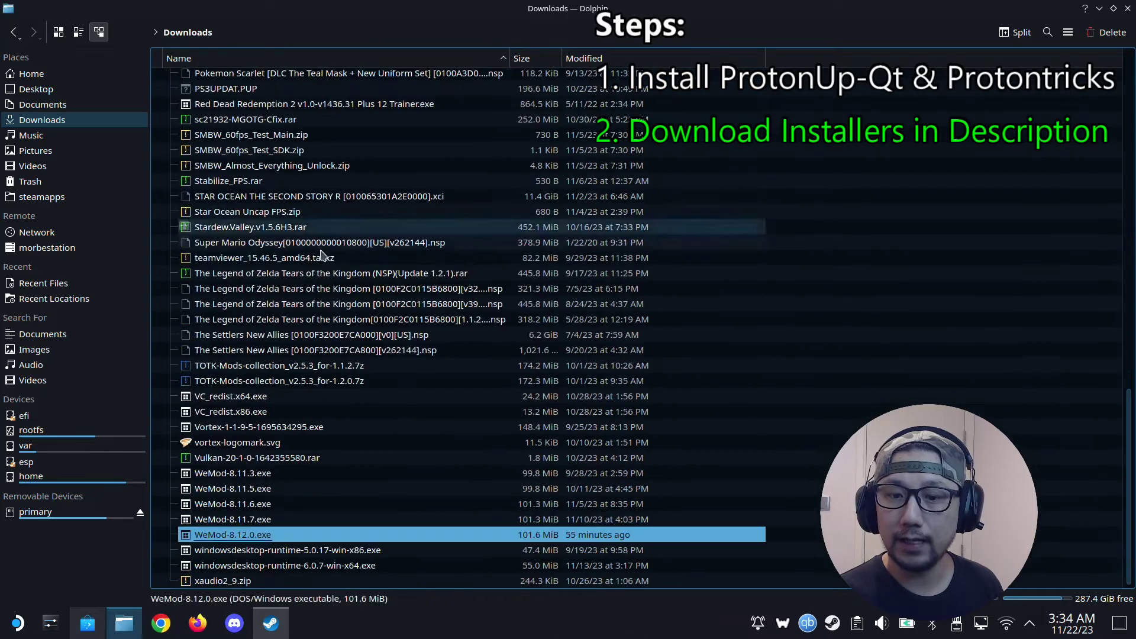
scroll(249, 355, up, 5)
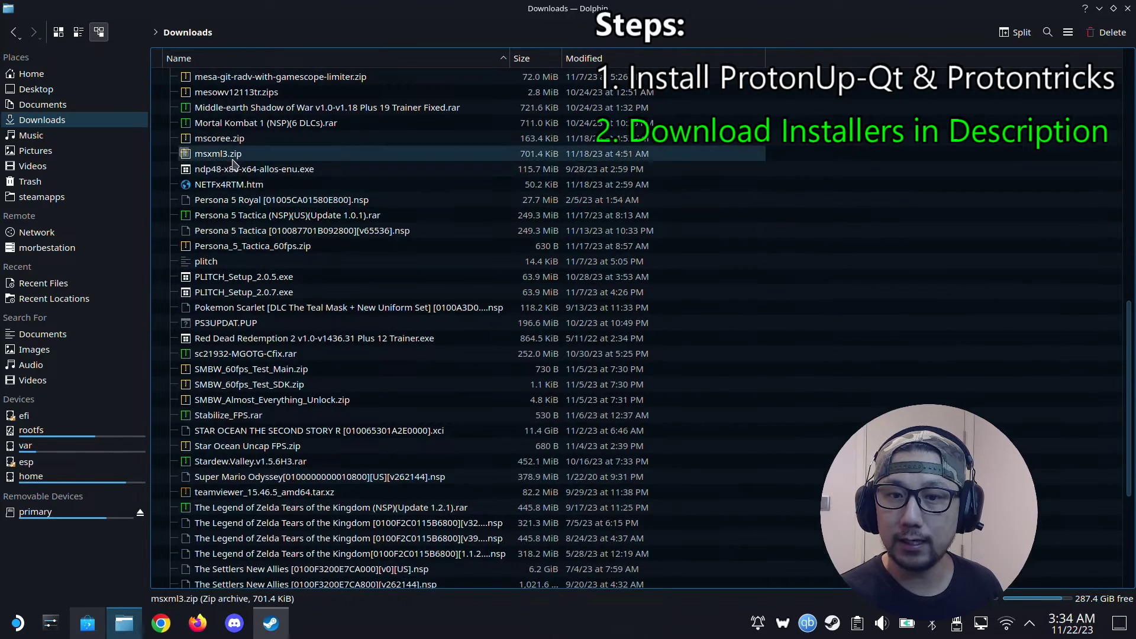
click(227, 169)
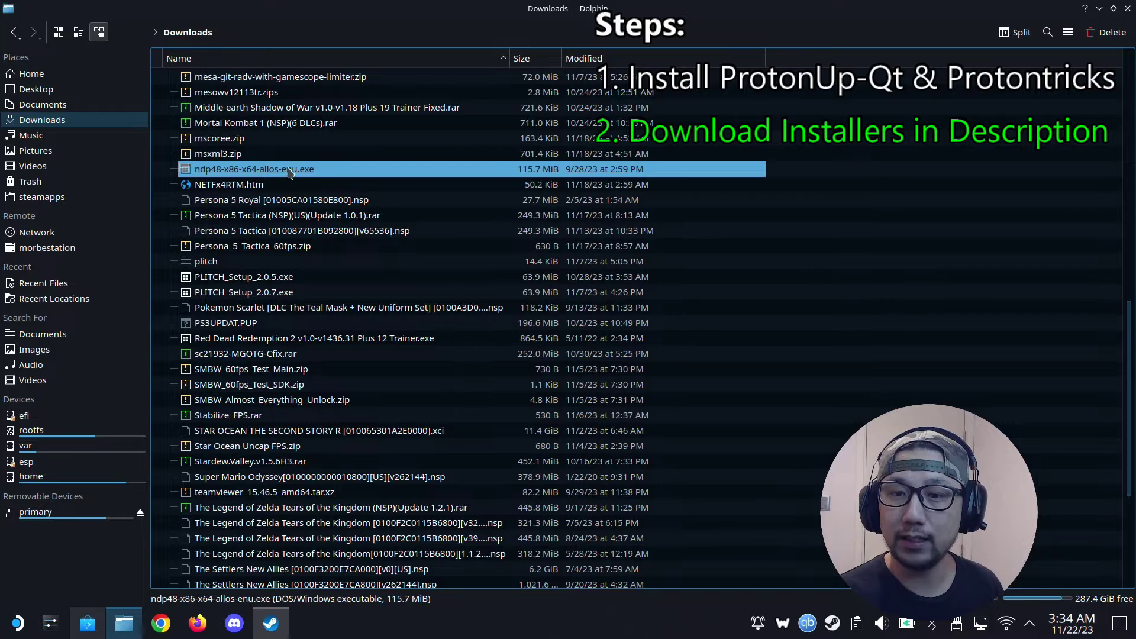
Step: Minimize Dolphin and add WeMod-8.12.0.exe from the Downloads folder to the Steam library as a non-Steam game
click(1099, 9)
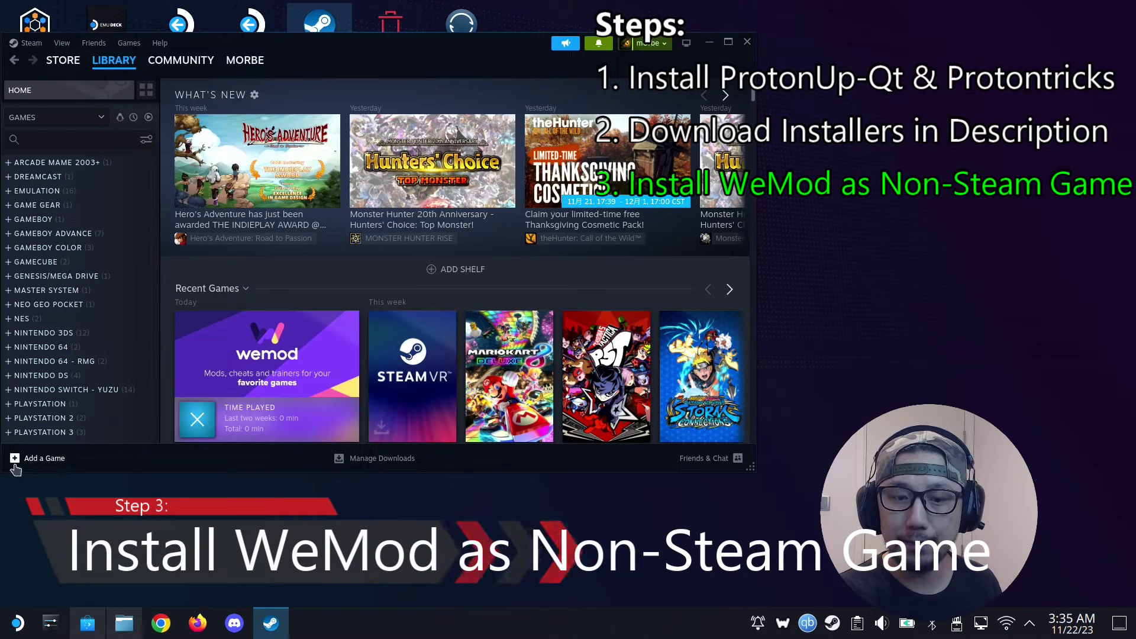
click(59, 457)
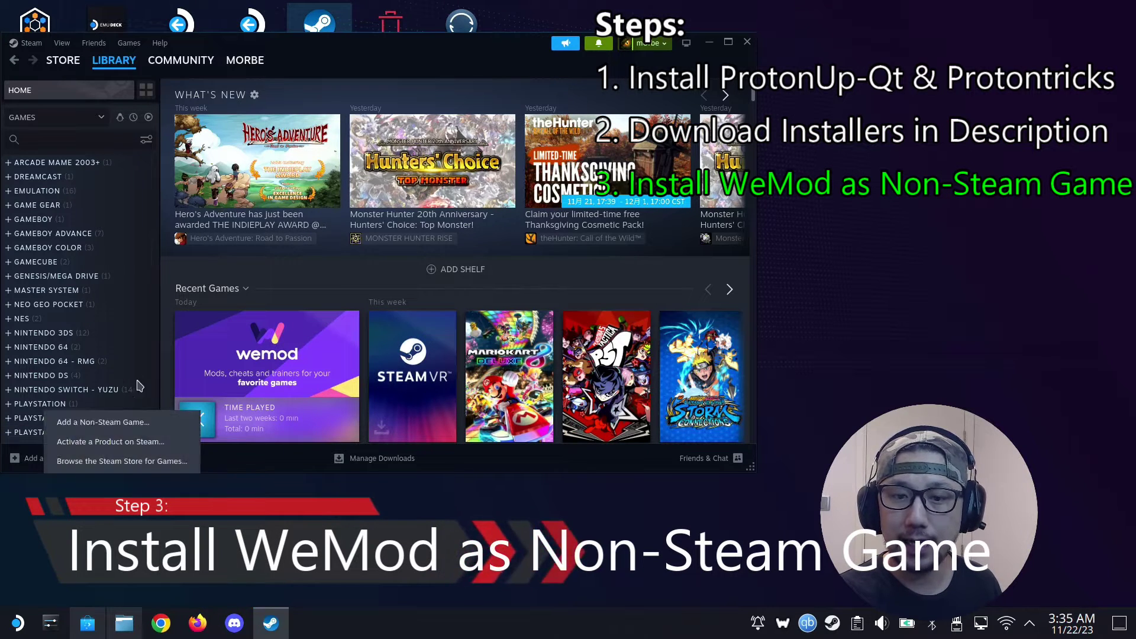
click(118, 422)
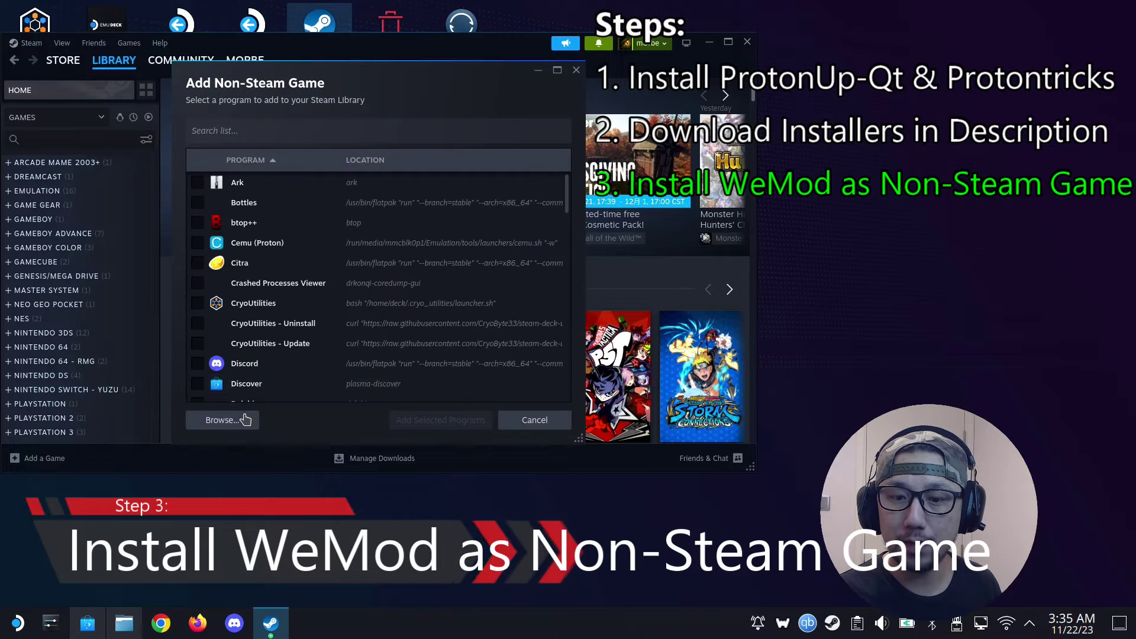
click(213, 420)
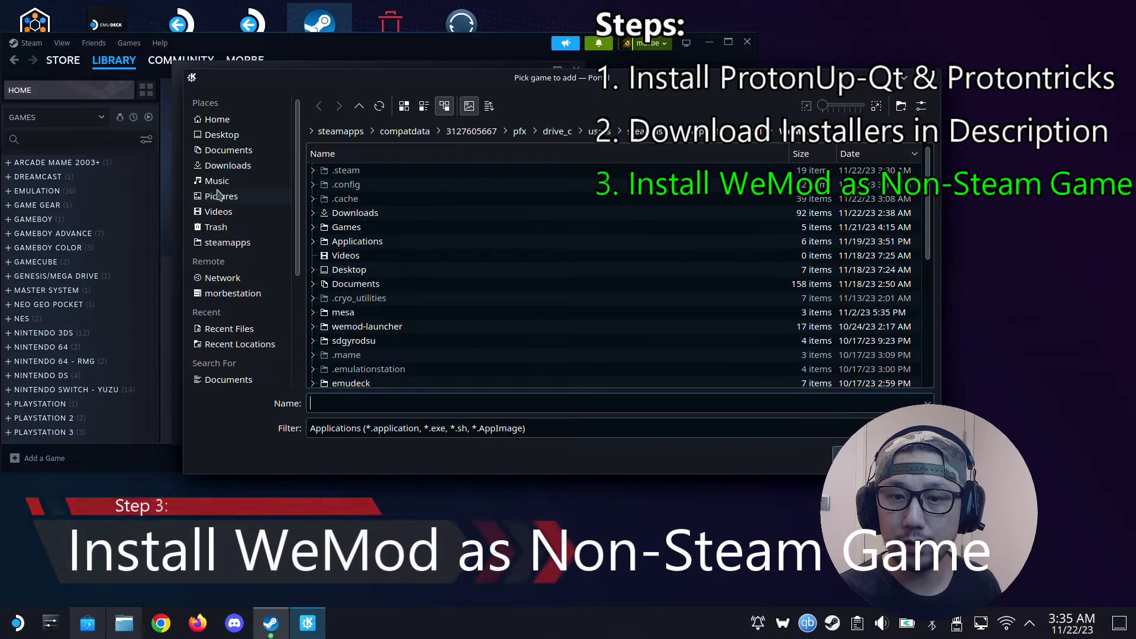
click(226, 169)
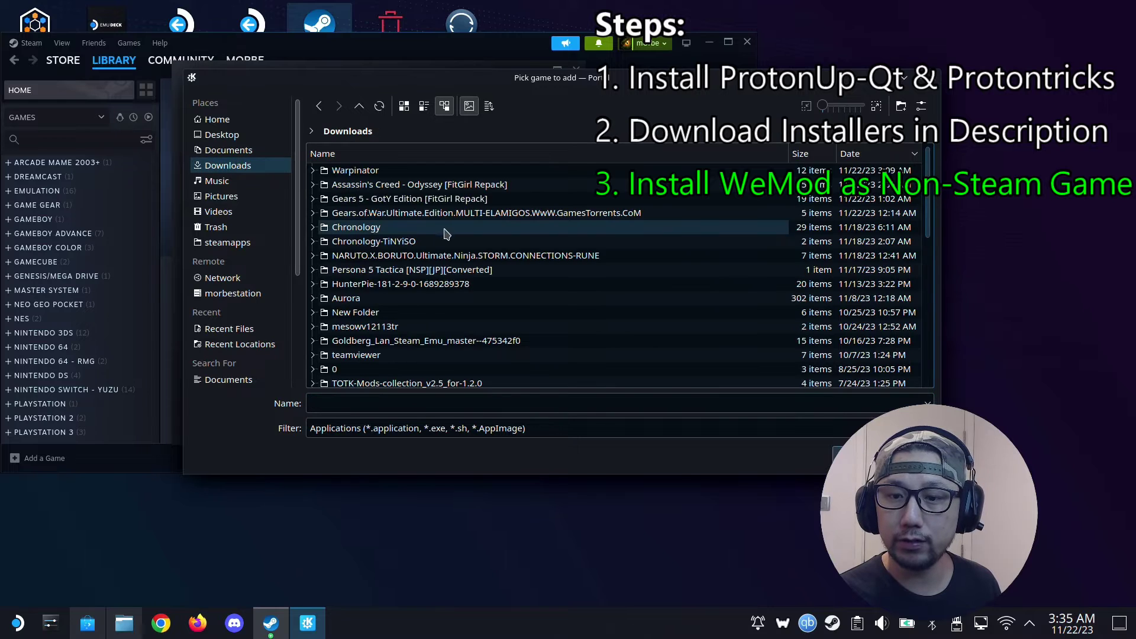
scroll(371, 237, down, 5)
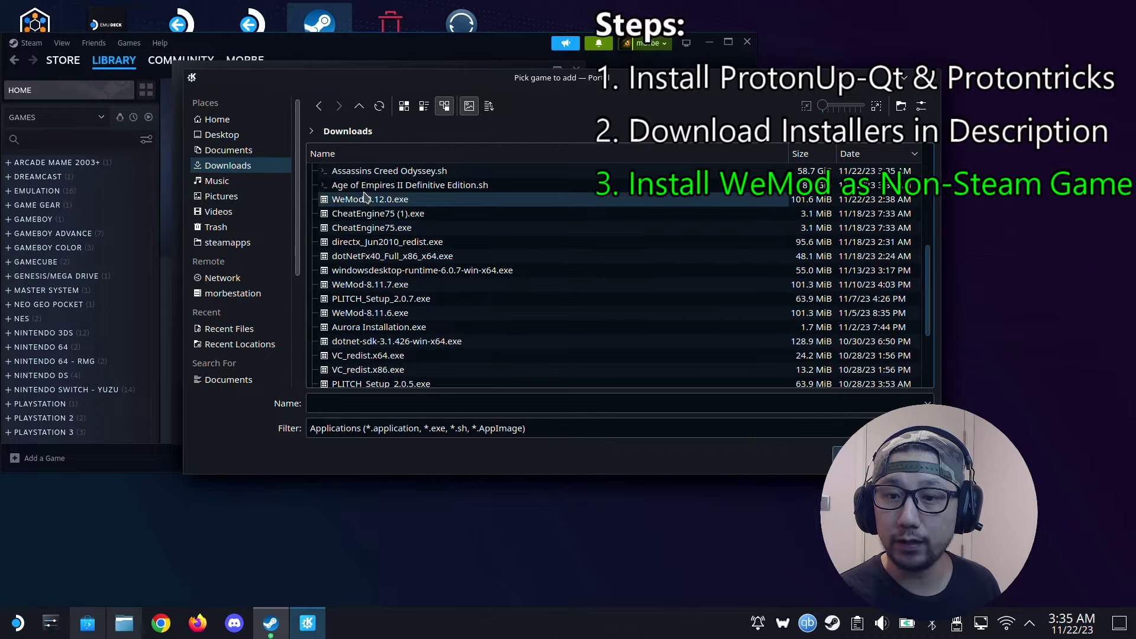
click(368, 202)
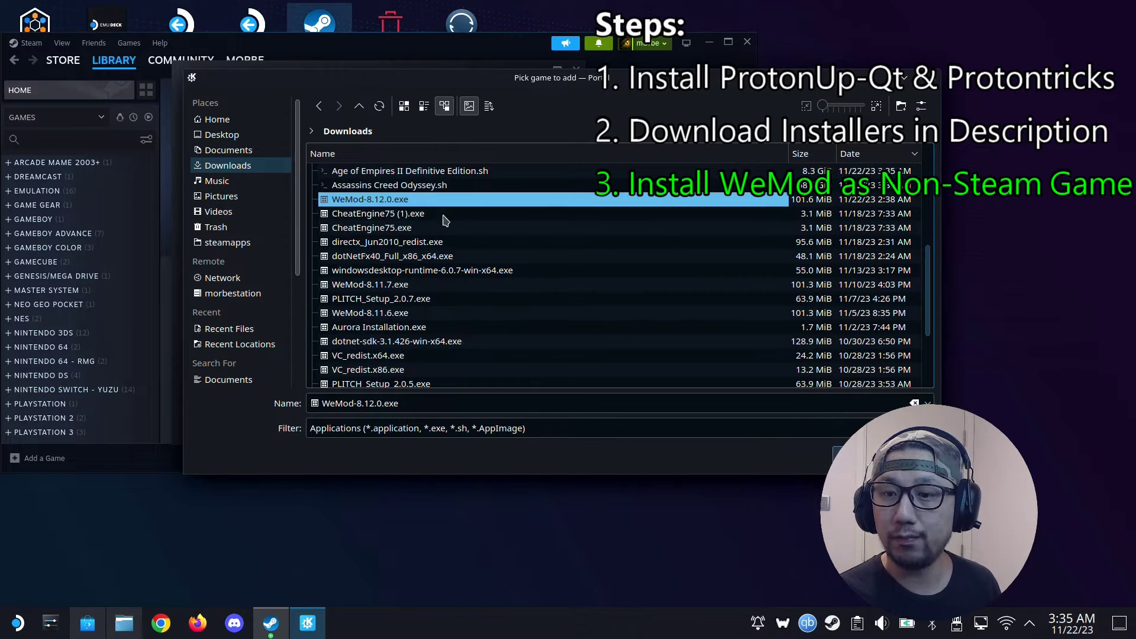
click(858, 452)
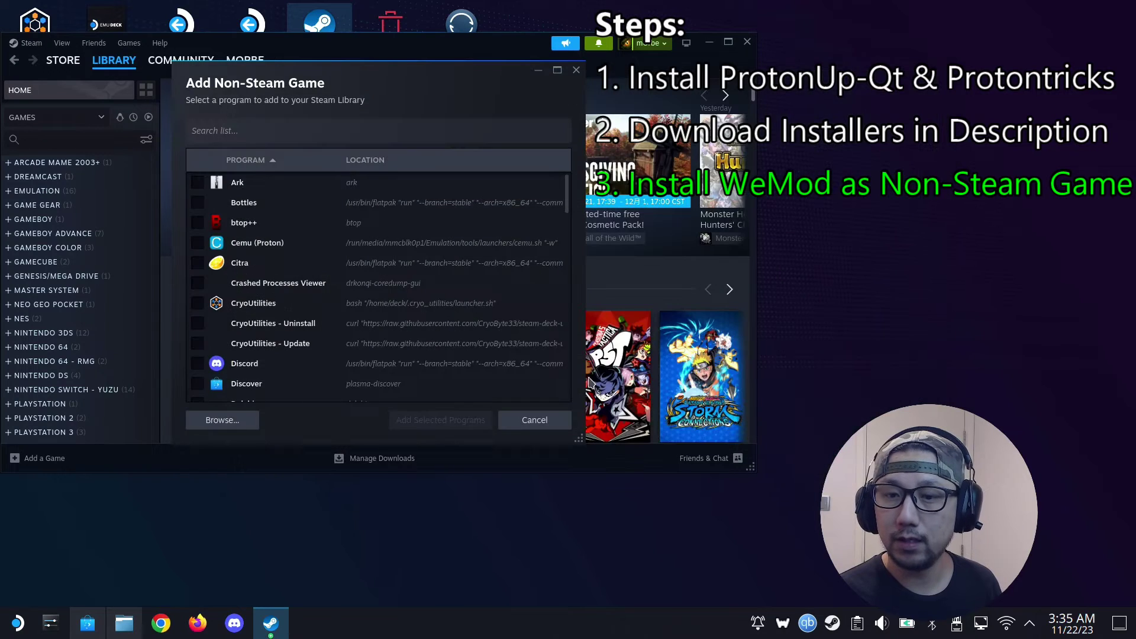
click(418, 420)
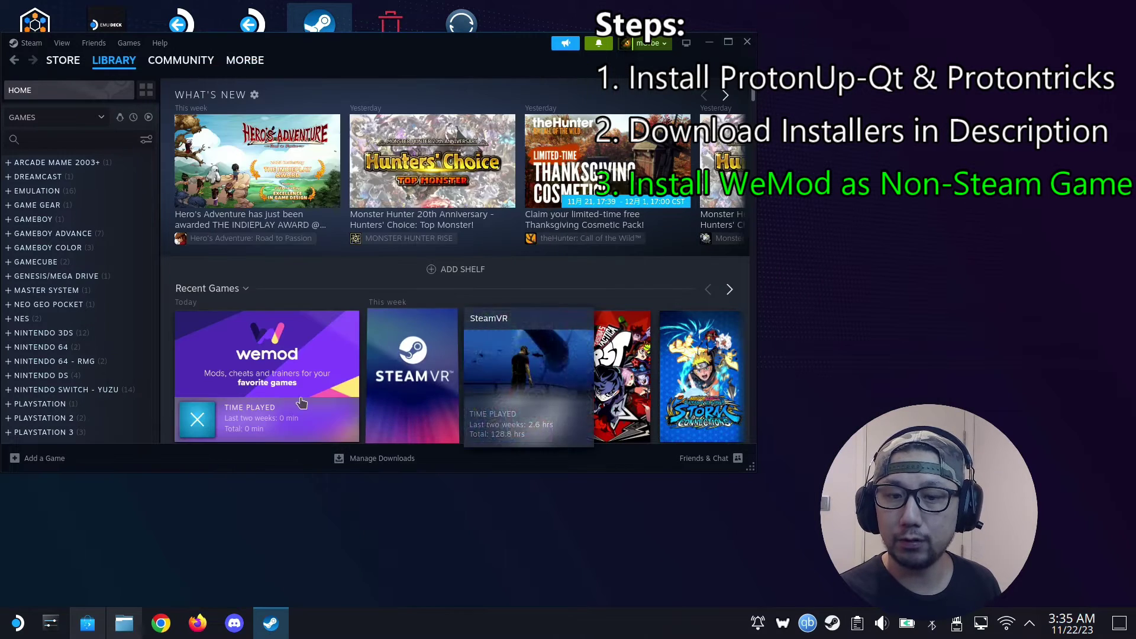
Step: Open the existing WeMod entry in the Steam library and stop its running session, confirming the exit
scroll(89, 296, down, 15)
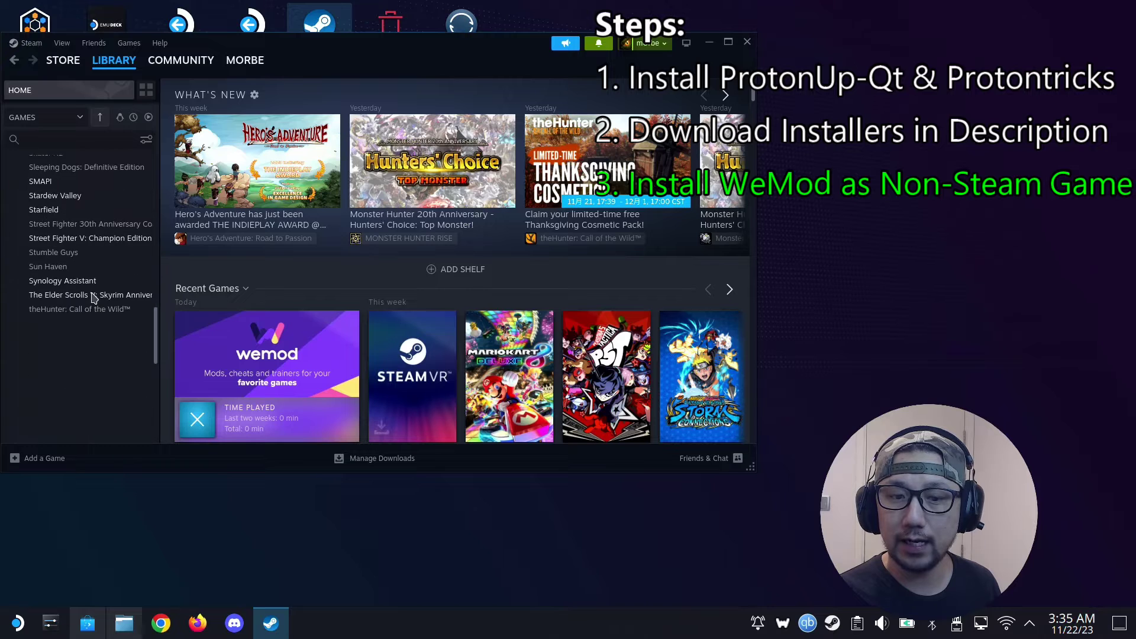
double_click(112, 338)
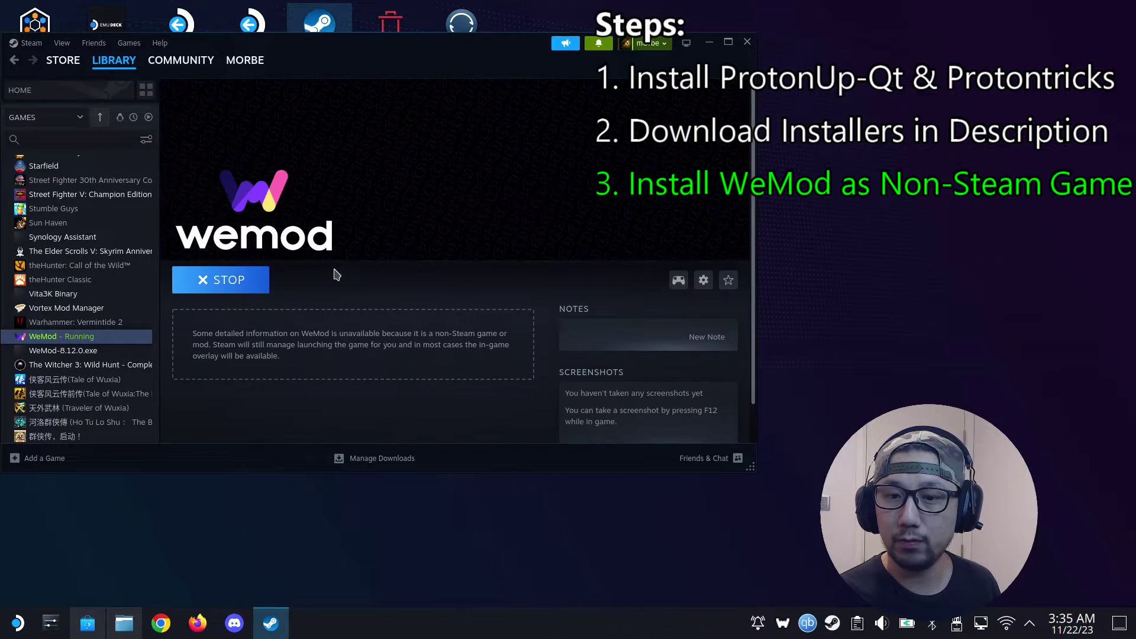
click(216, 288)
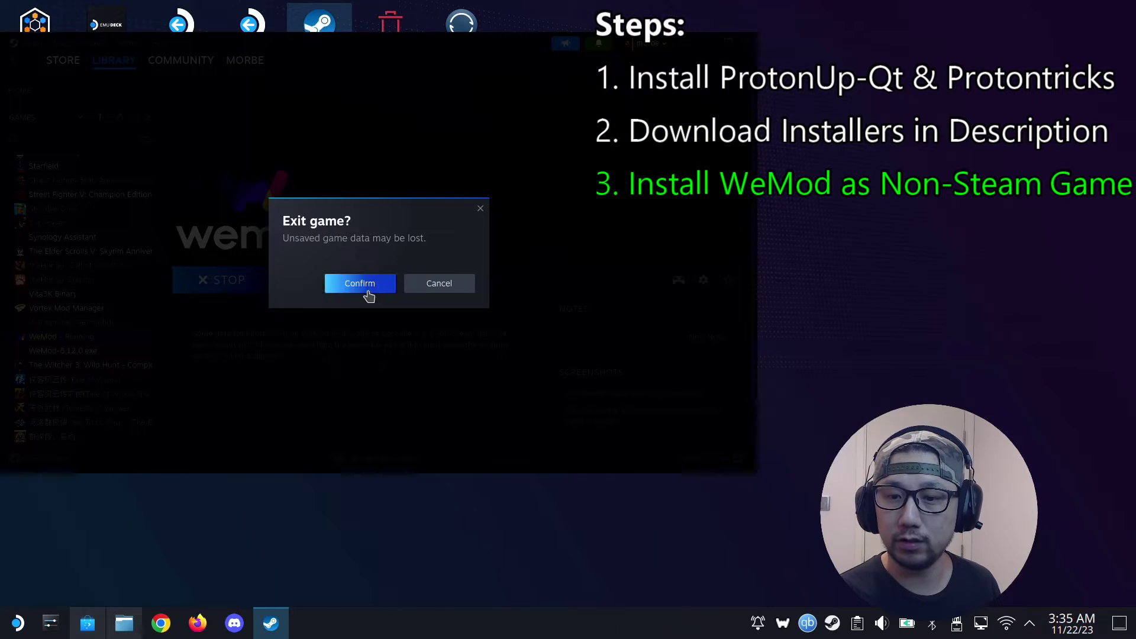
click(364, 292)
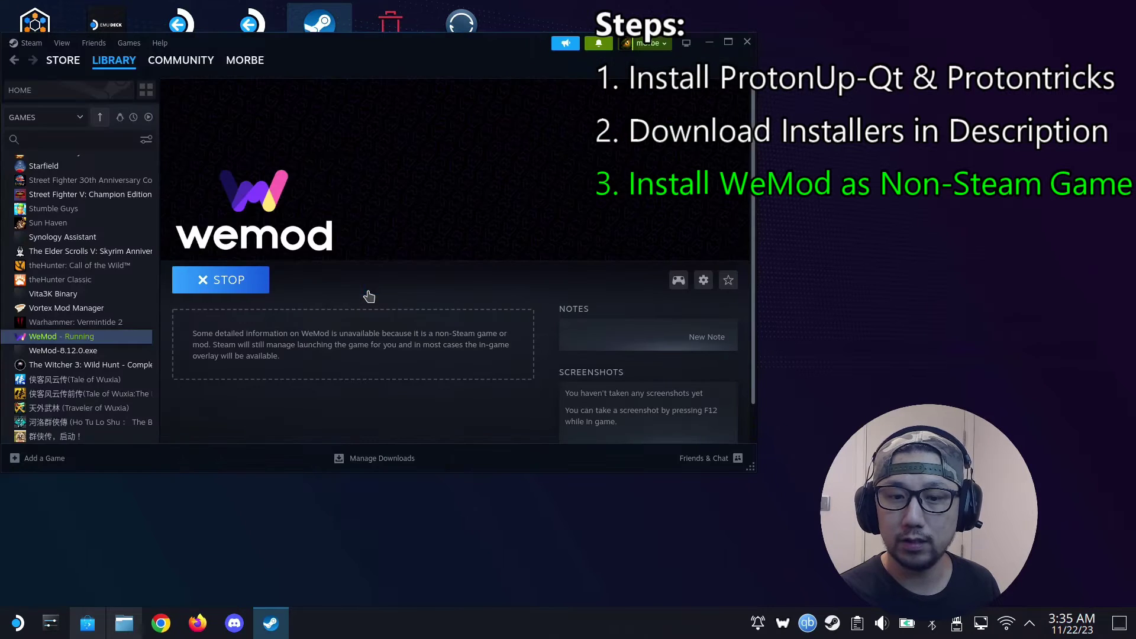
Step: Force the WeMod-8.12.0.exe library entry to use the Proton-6.19-GE-2 compatibility tool and close its properties
click(67, 351)
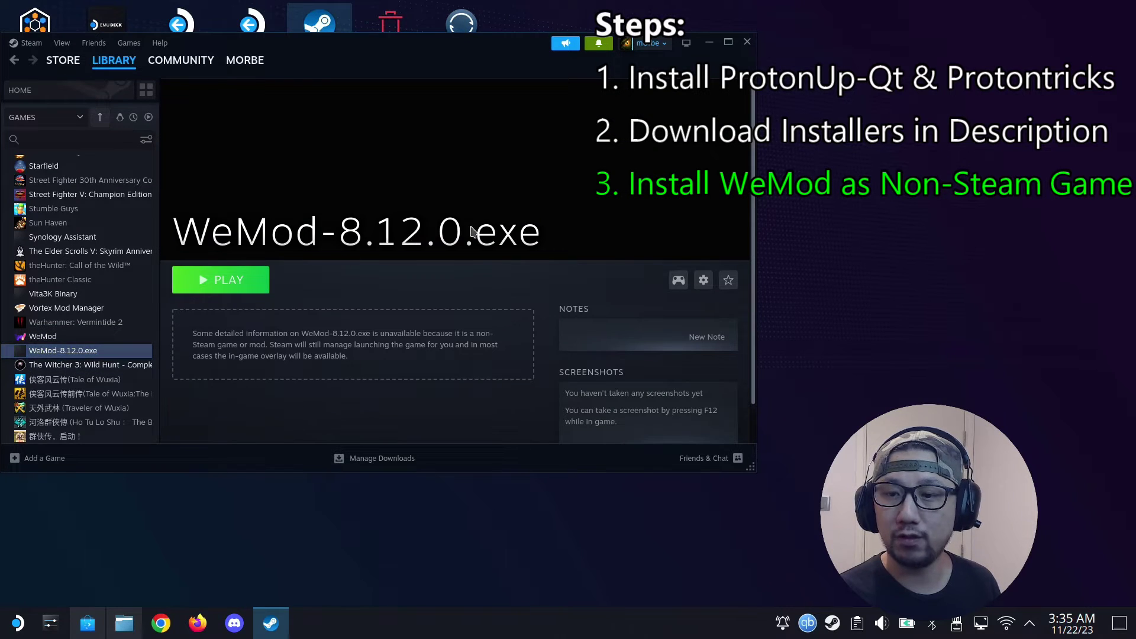
click(704, 280)
click(651, 366)
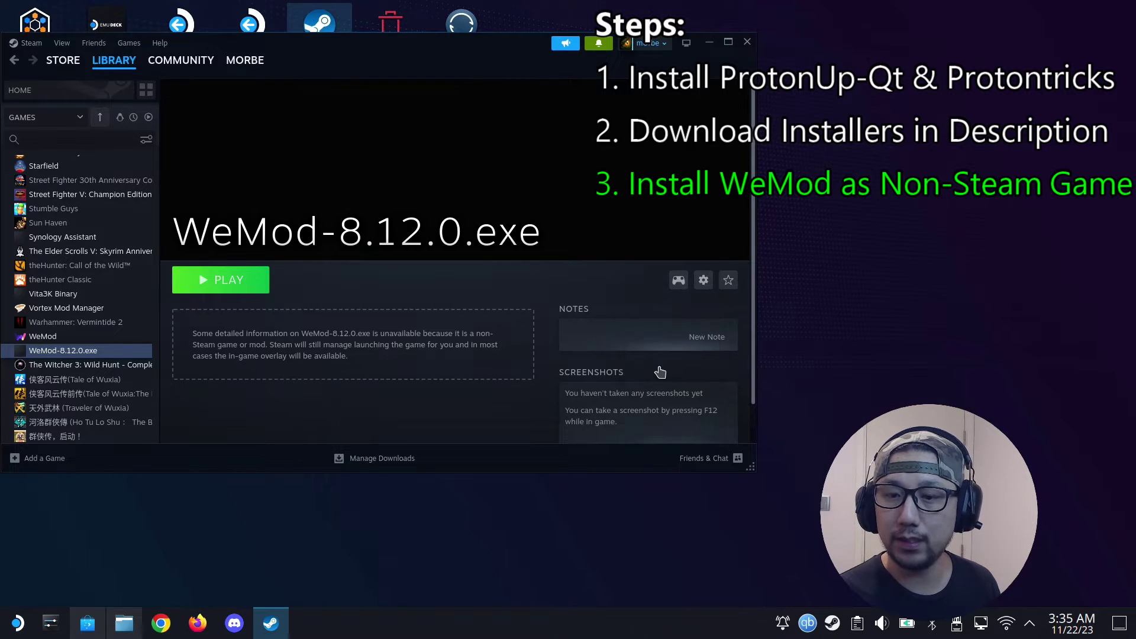
click(178, 172)
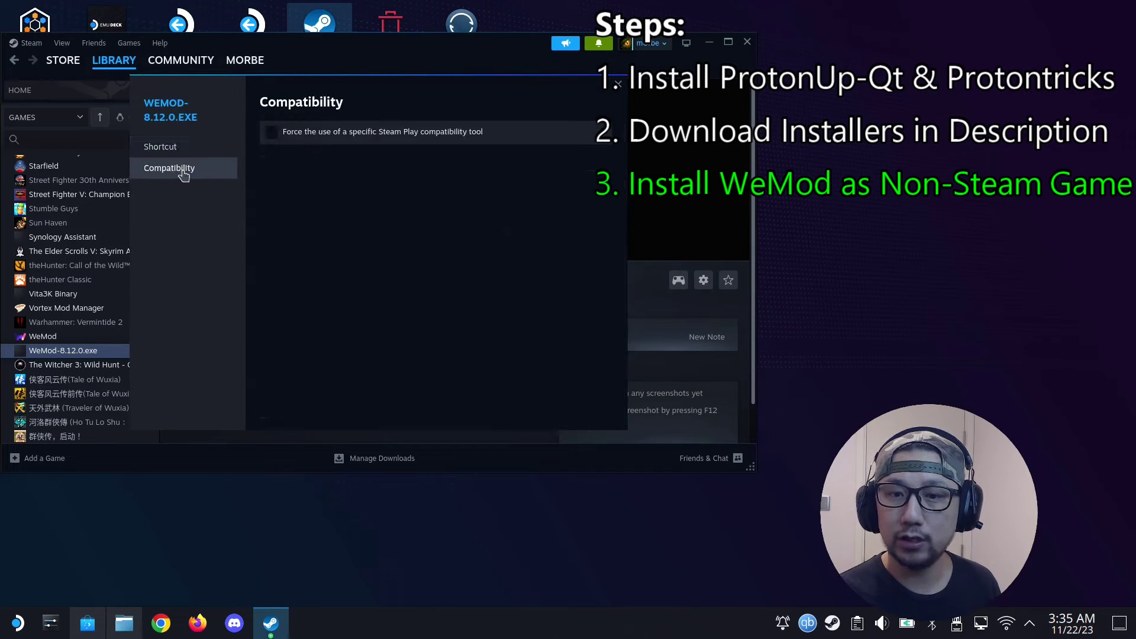
click(318, 137)
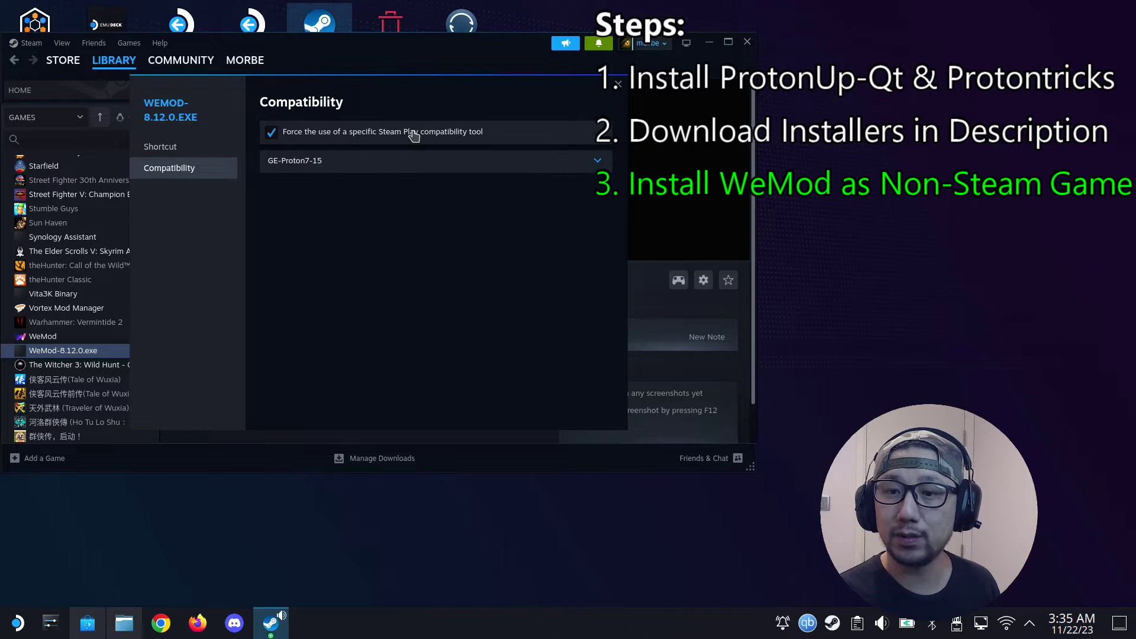
click(352, 169)
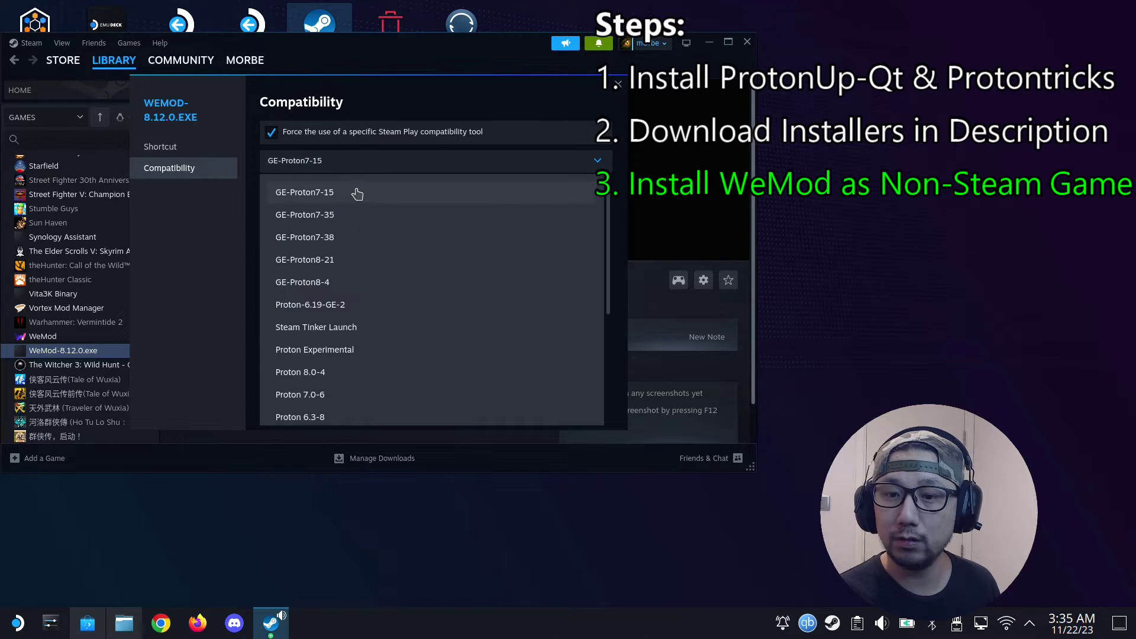
click(306, 317)
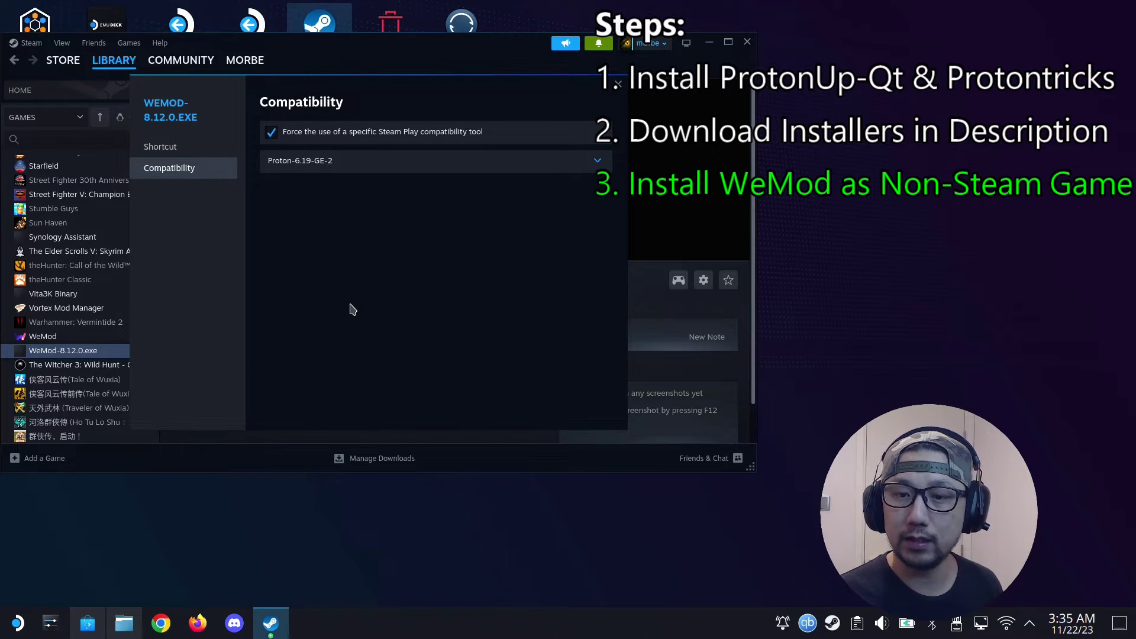
click(618, 85)
Step: Launch WeMod-8.12.0.exe from Steam and dismiss the error dialogs
click(224, 286)
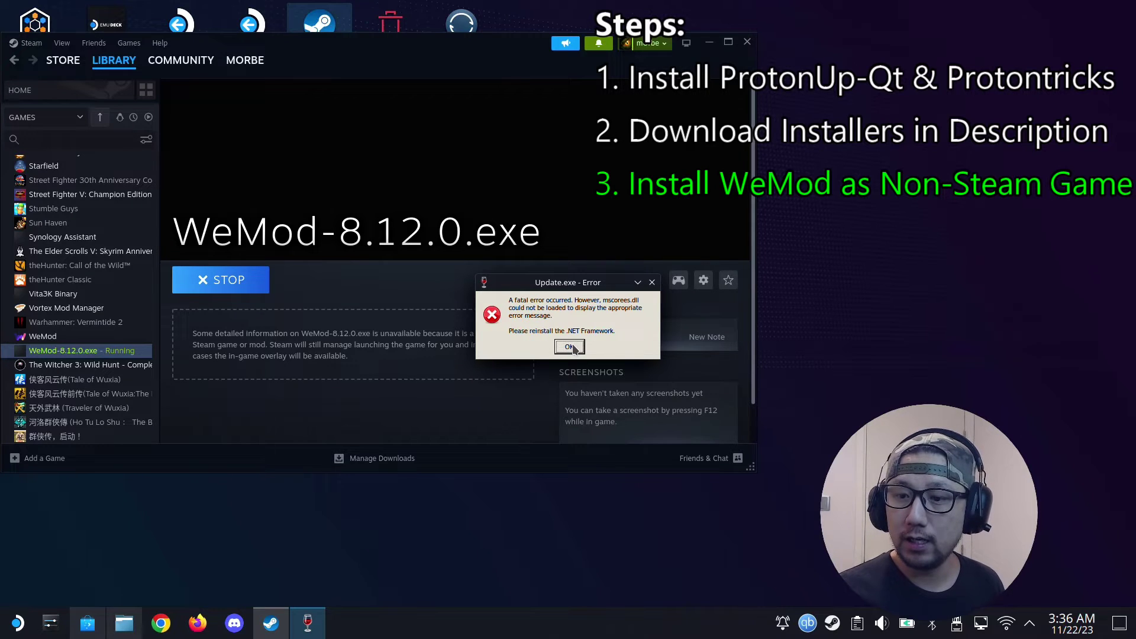
click(571, 347)
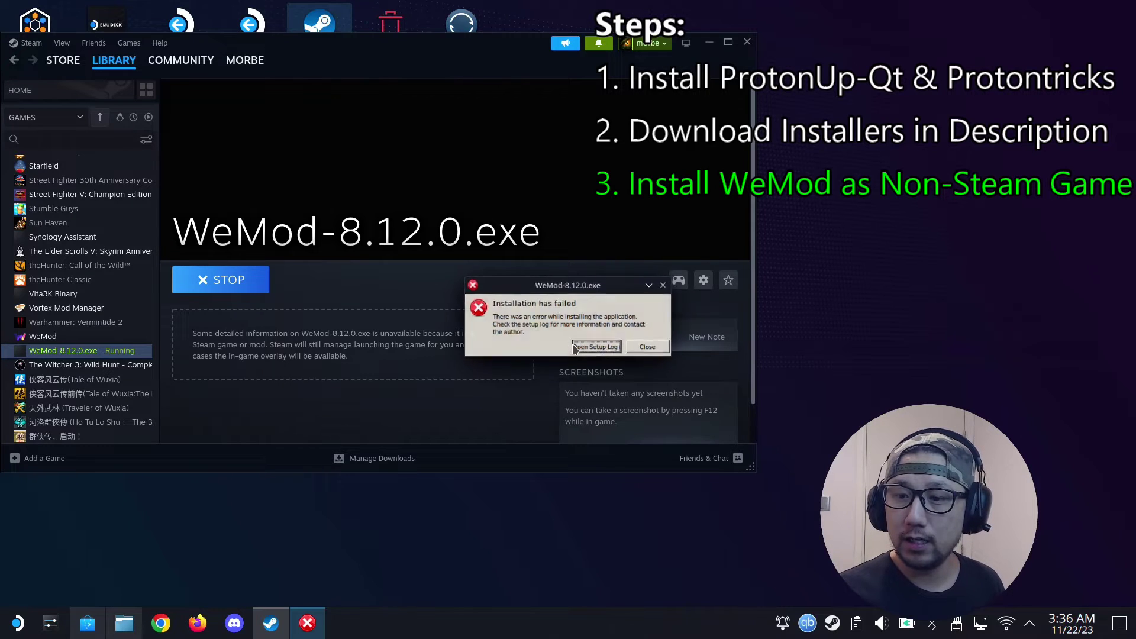
click(648, 349)
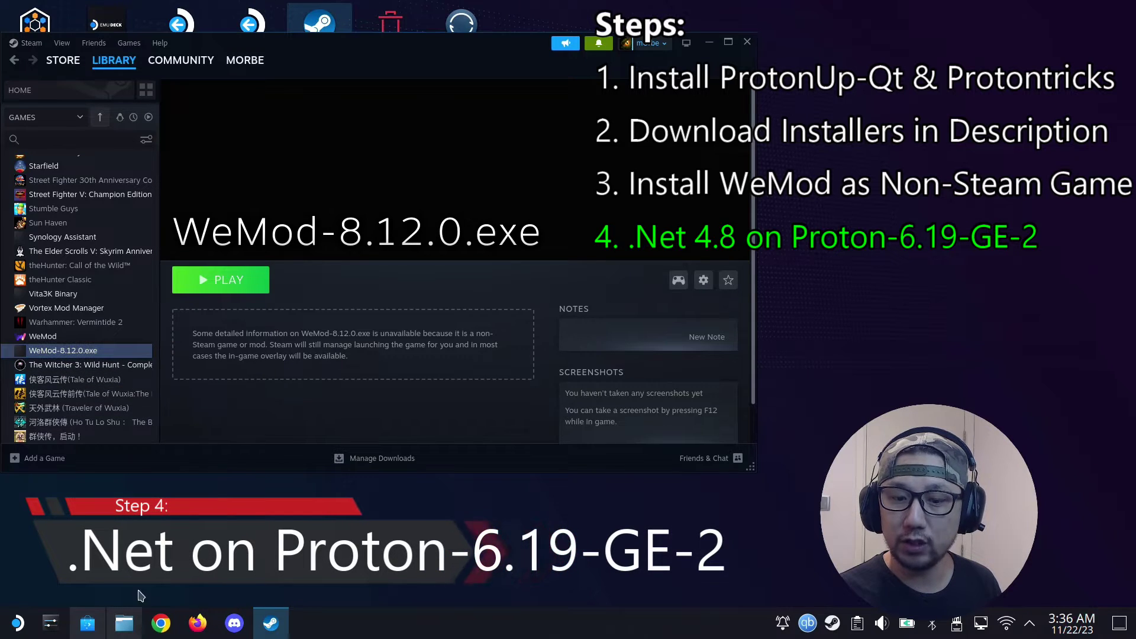
Step: Switch to Dolphin, open the Home folder and check the option for showing hidden files
click(127, 630)
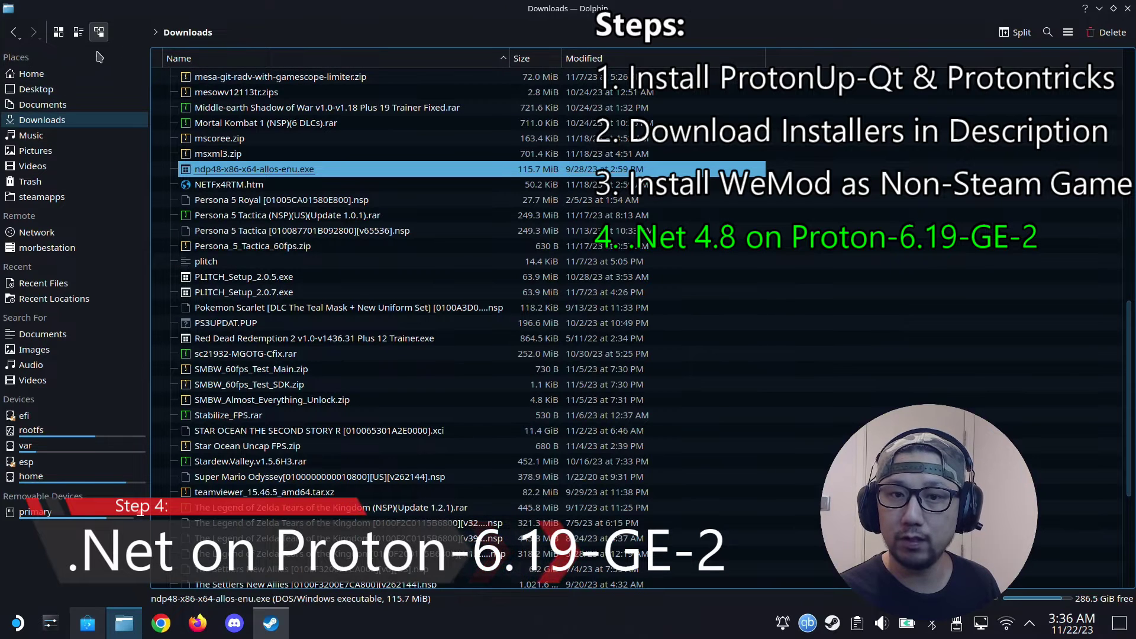
click(34, 71)
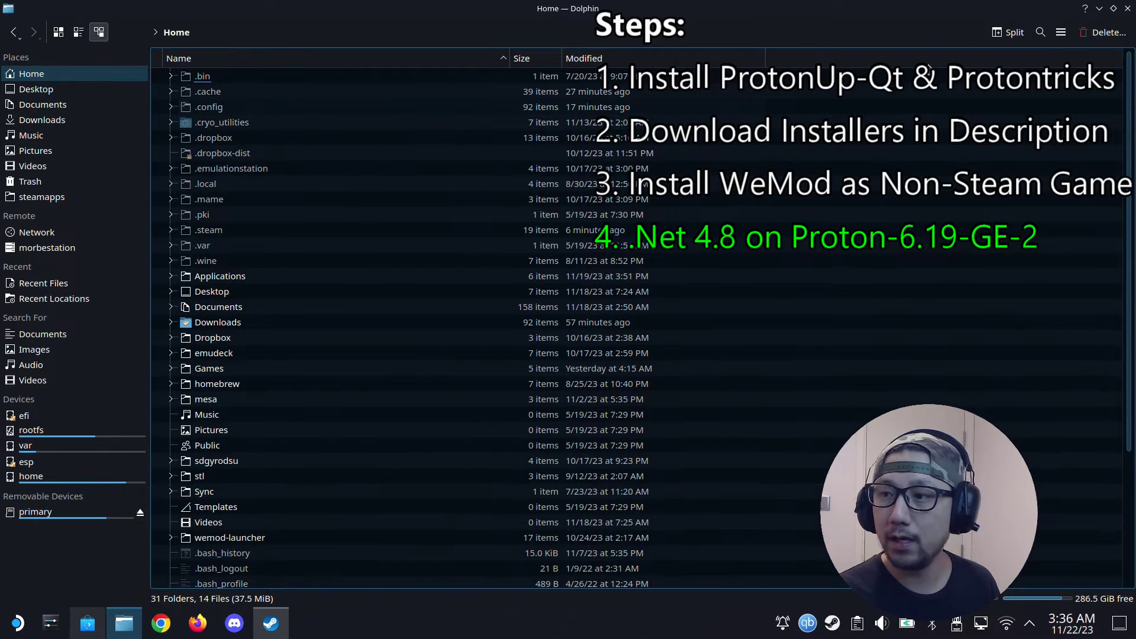
click(1062, 33)
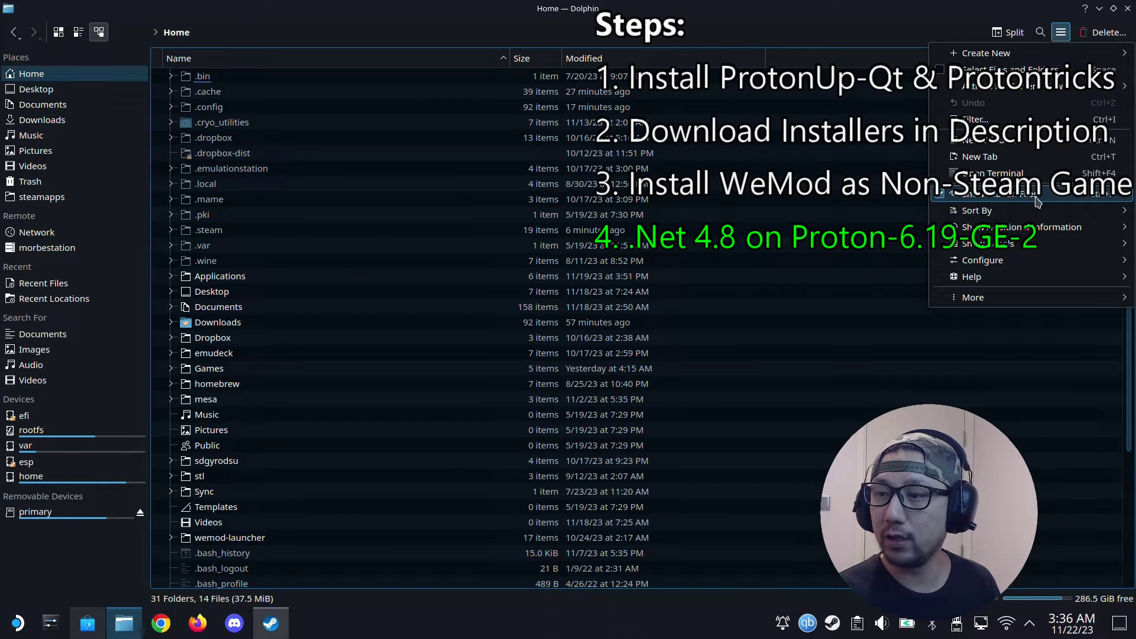
click(430, 195)
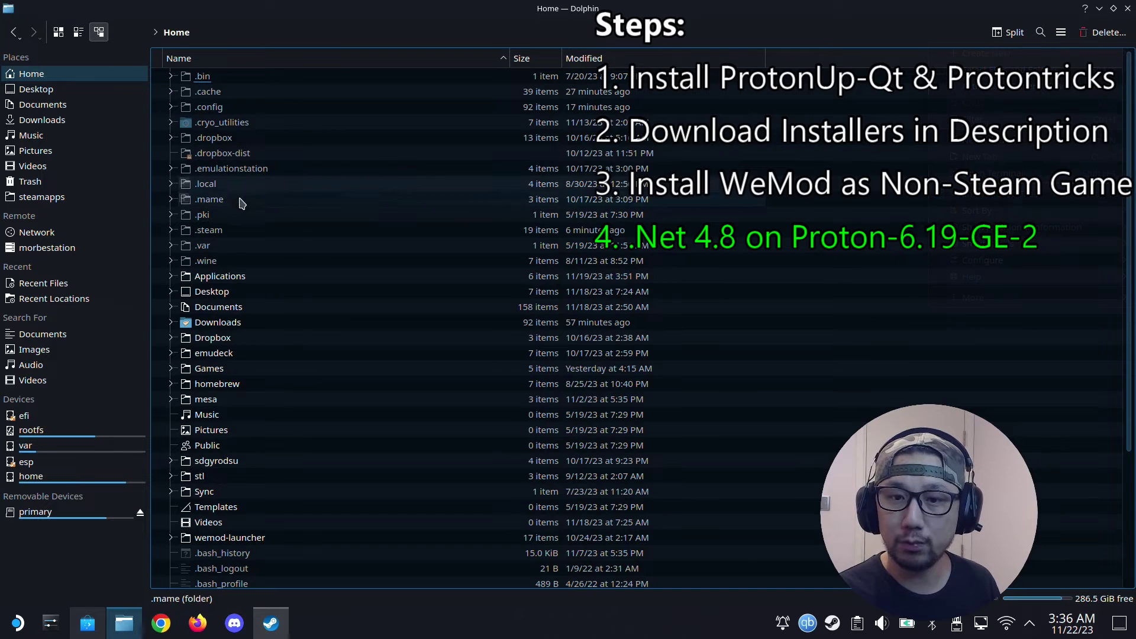
Step: Go through the .steam, steam and steamapps folders and open compatdata
click(220, 234)
double_click(220, 232)
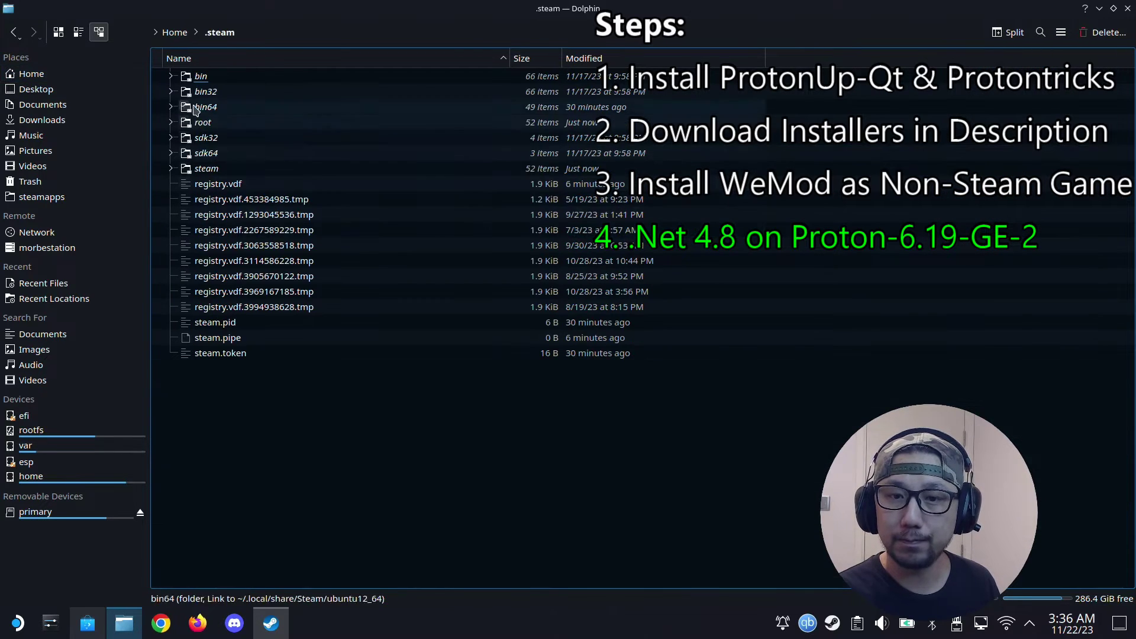
double_click(206, 169)
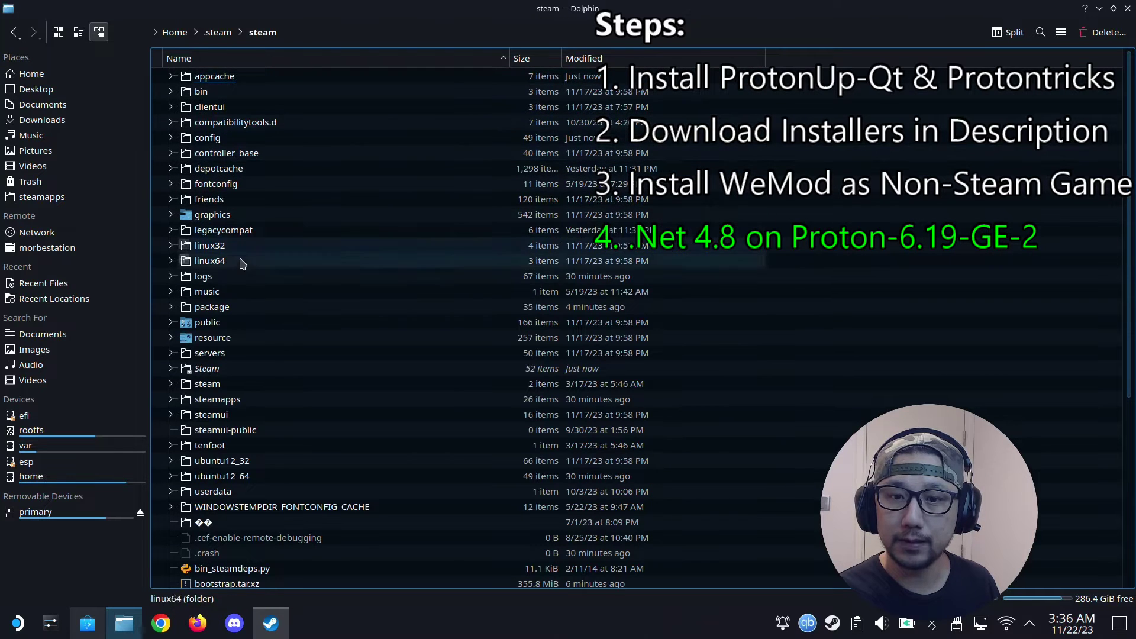
click(242, 401)
double_click(243, 401)
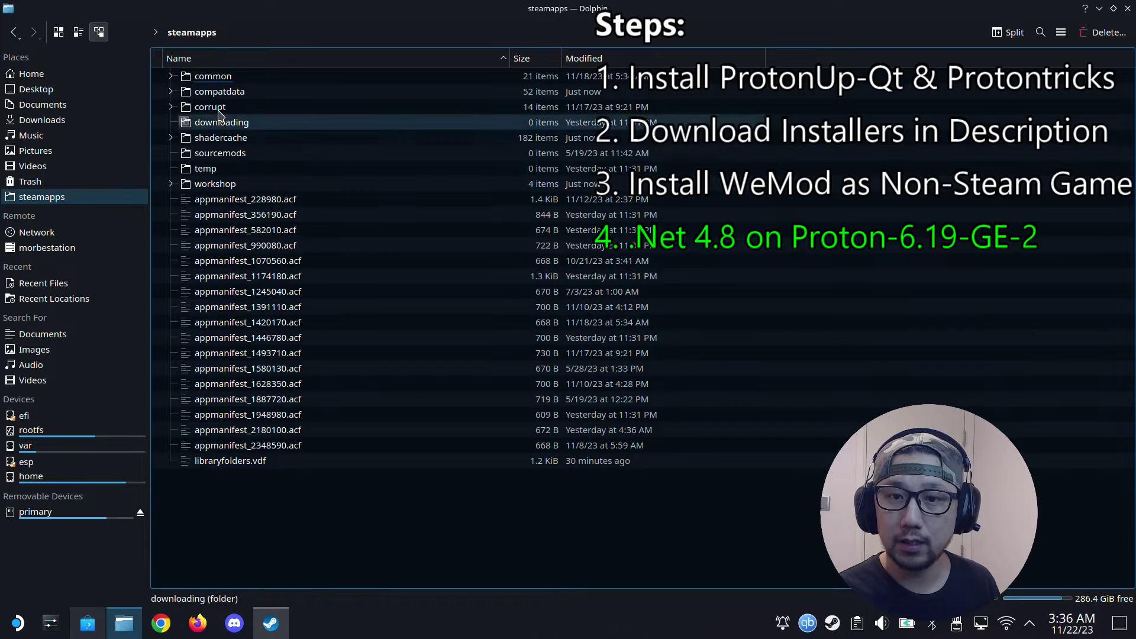
double_click(228, 93)
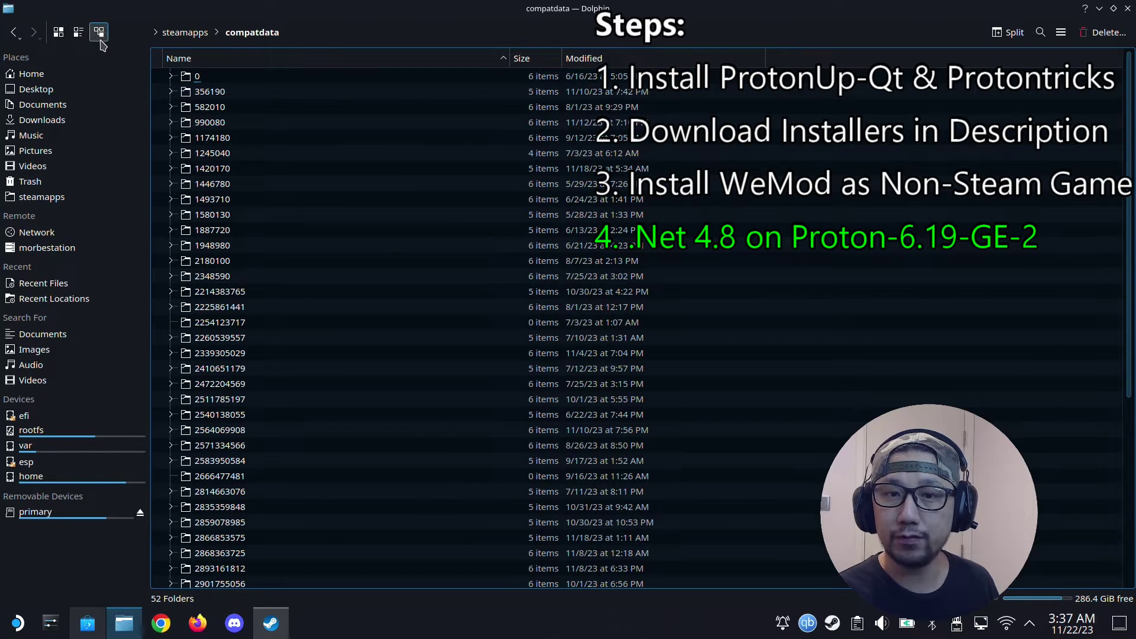
click(604, 59)
click(618, 63)
click(618, 63)
click(619, 63)
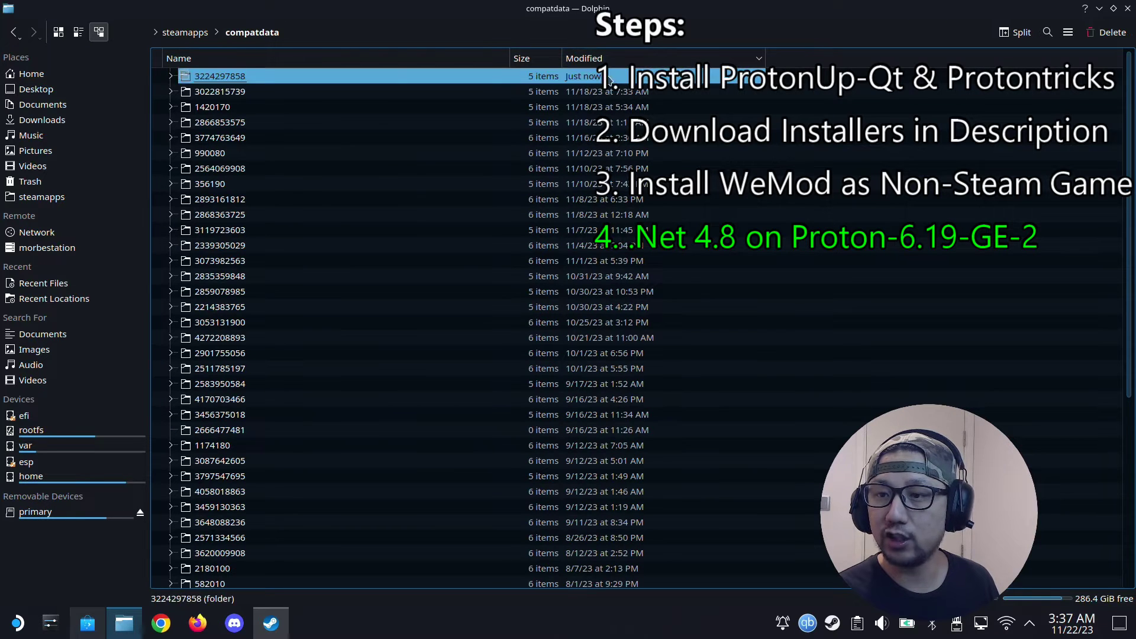
click(210, 77)
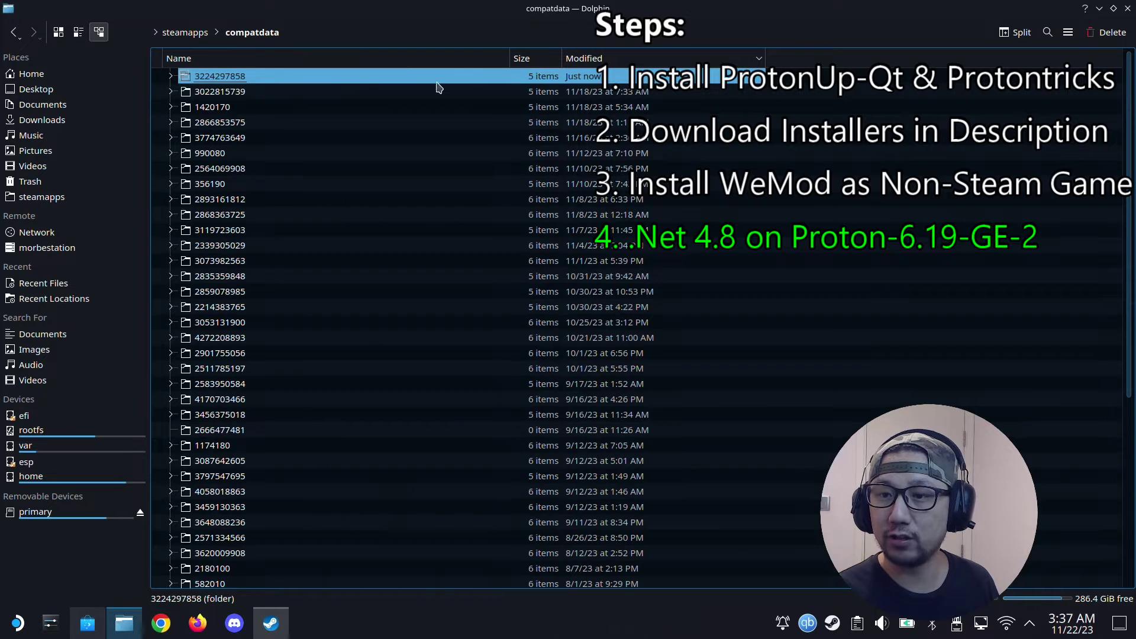
double_click(222, 82)
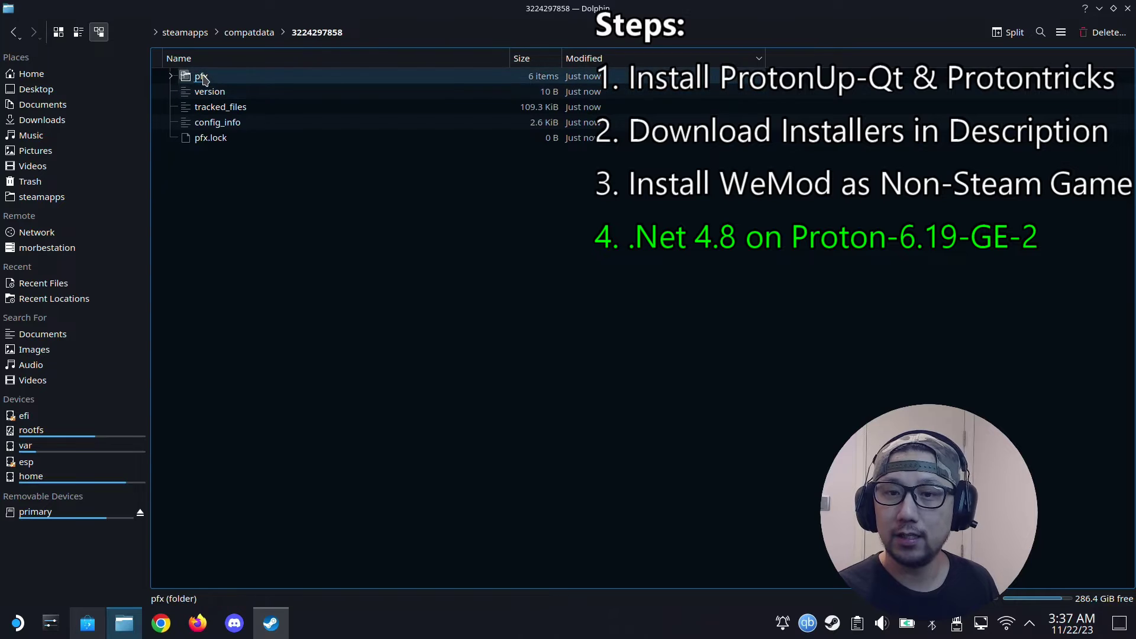
double_click(201, 77)
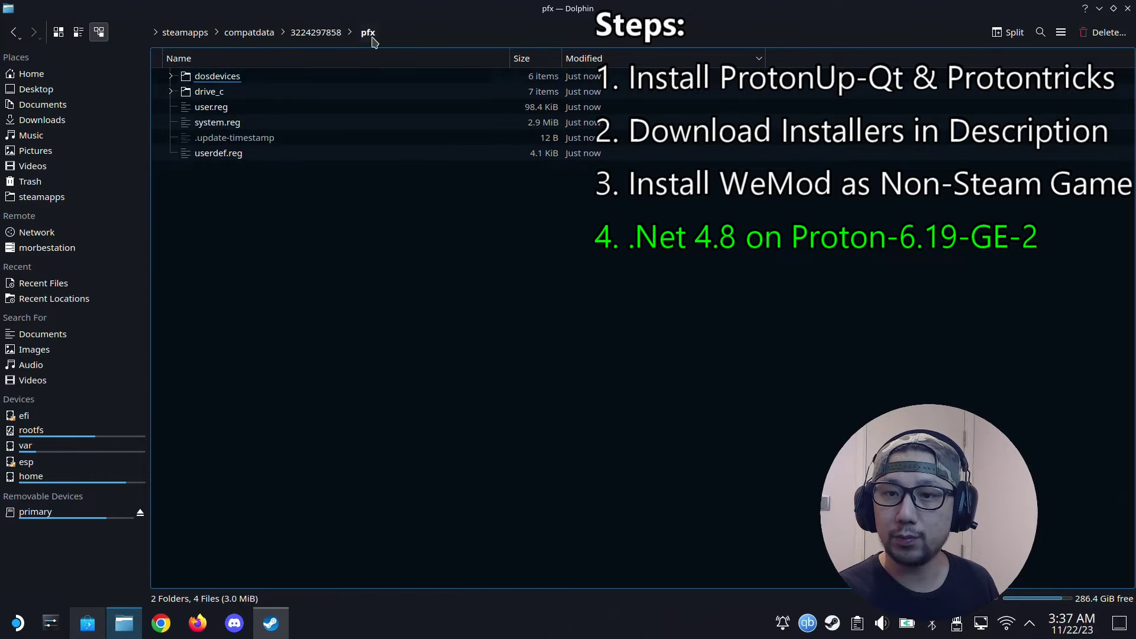
double_click(222, 91)
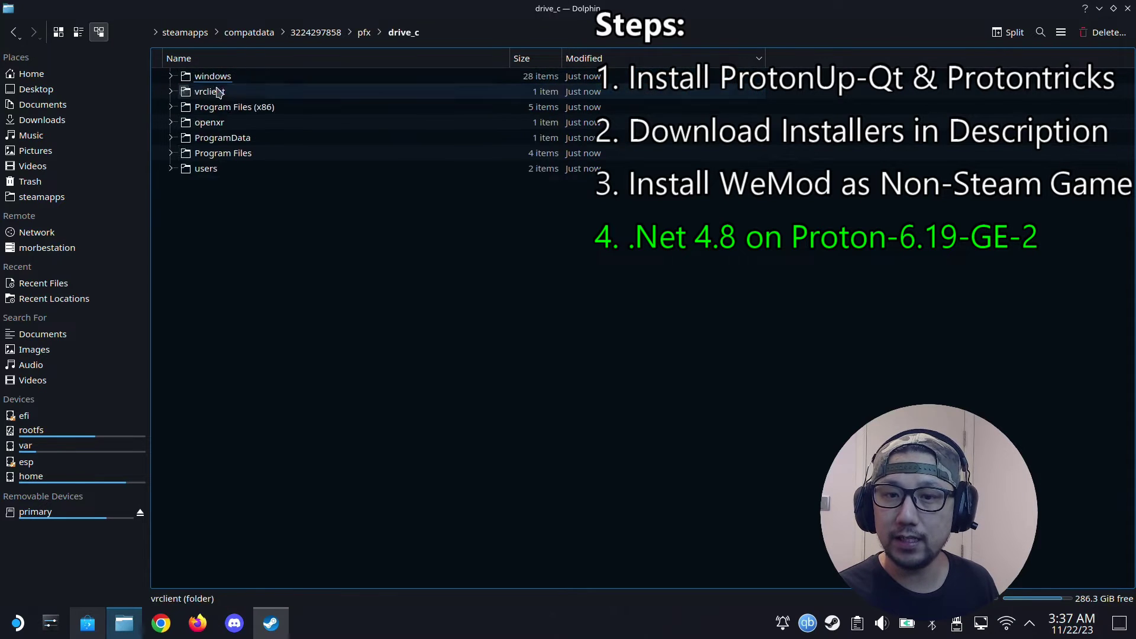
Step: Go from drive_c through the users, steamuser and AppData folders into Local
double_click(206, 169)
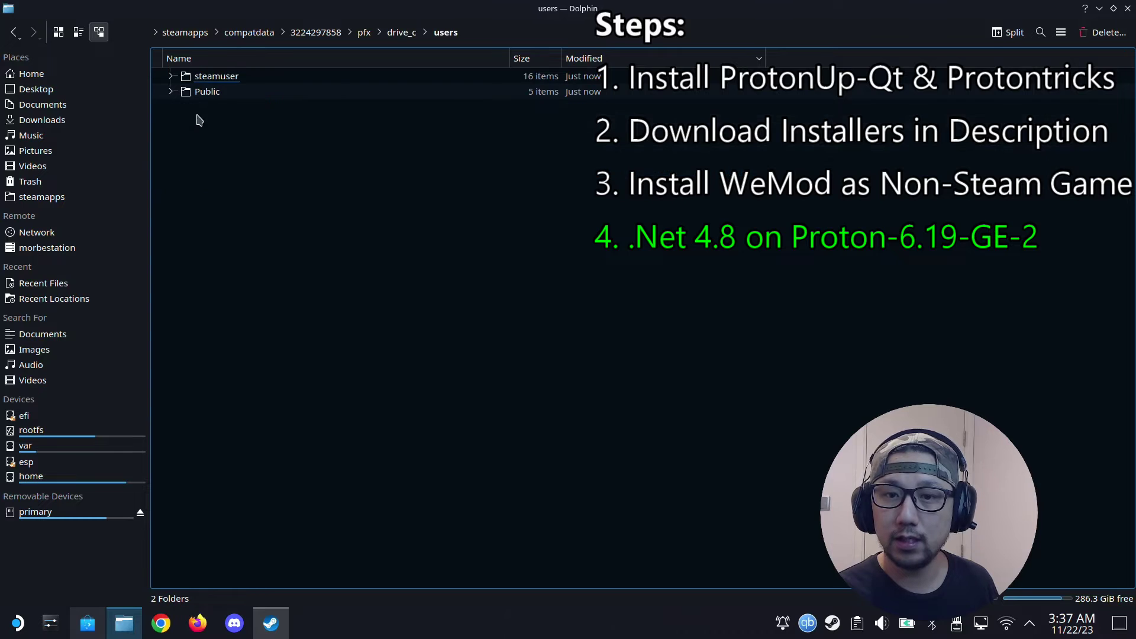
double_click(216, 77)
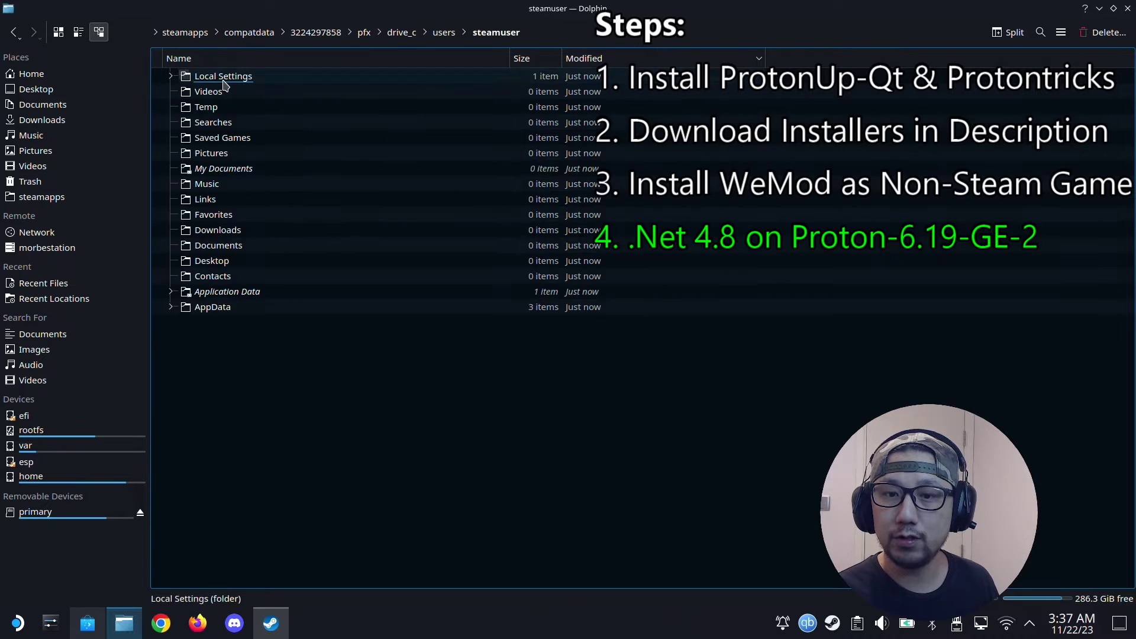
double_click(212, 308)
double_click(203, 77)
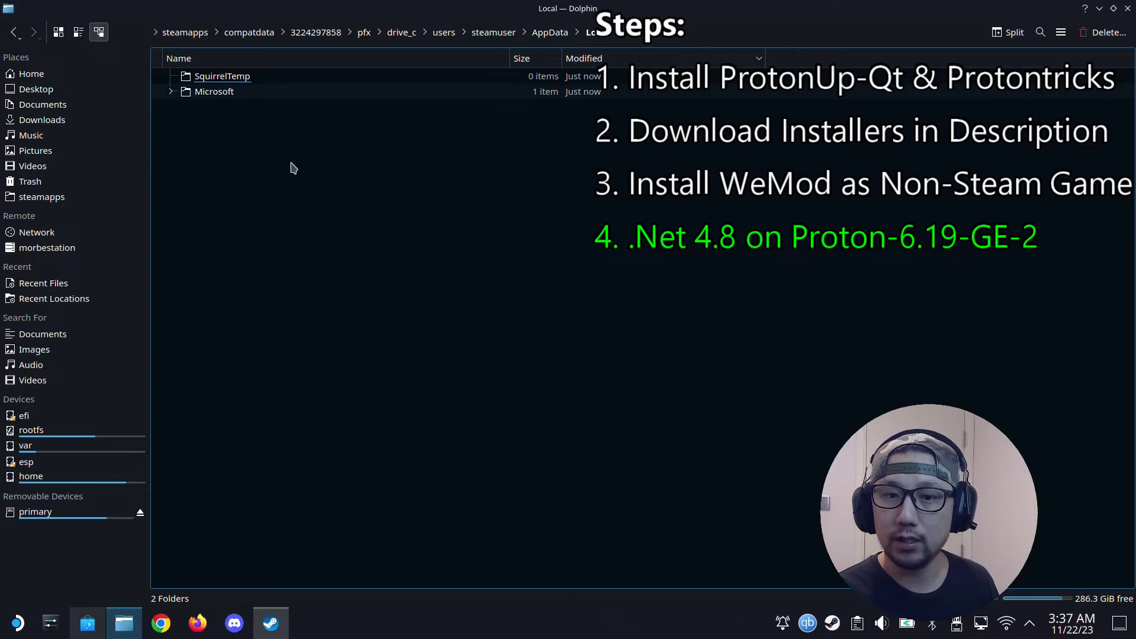
click(272, 629)
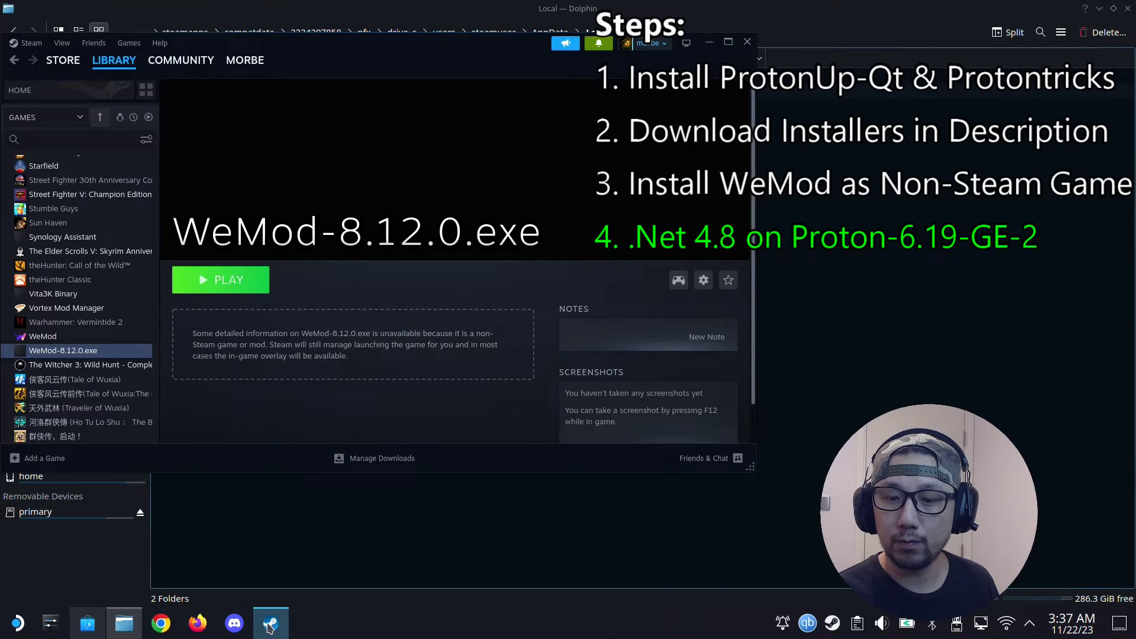
click(269, 627)
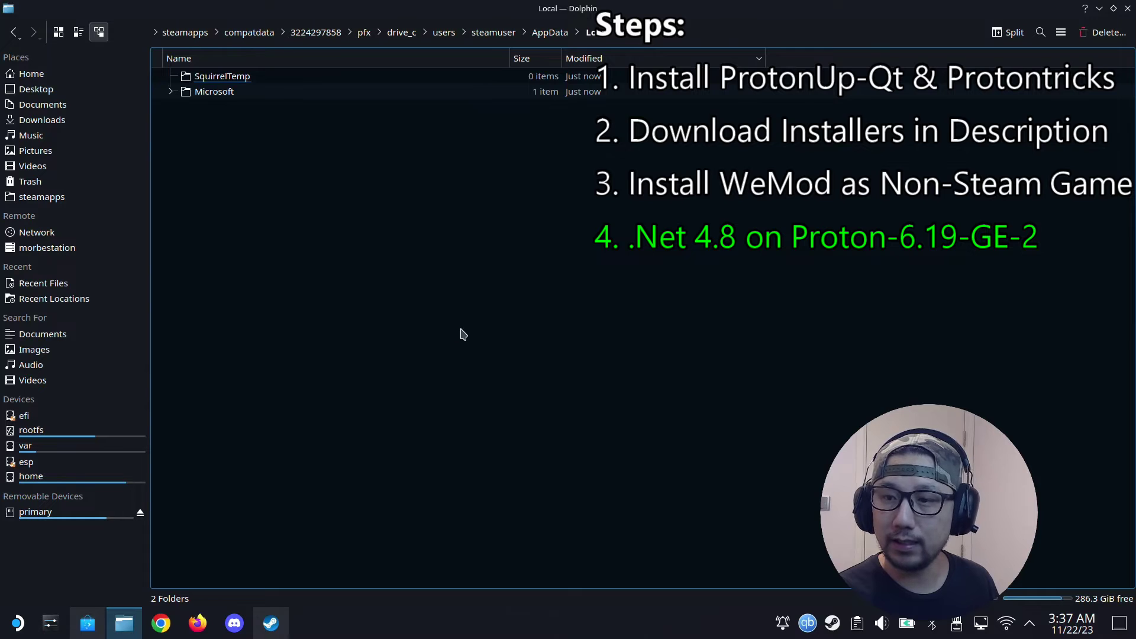
Step: Switch to Protontricks and open the default wineprefix of the WeMod-8.12.0.exe non-Steam shortcut
click(19, 636)
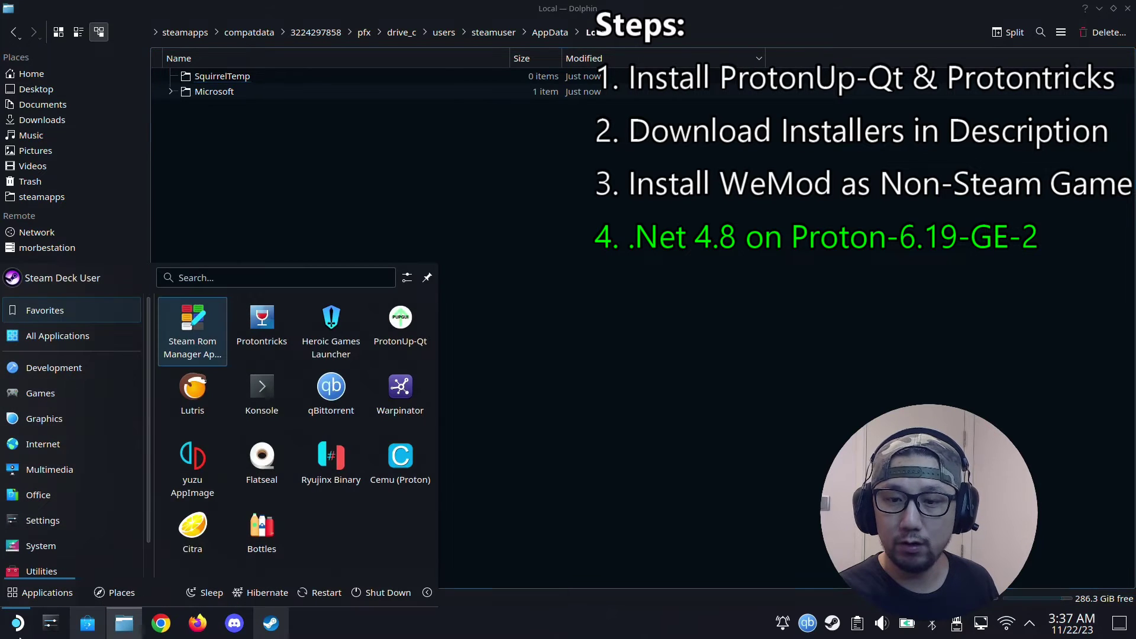
click(262, 329)
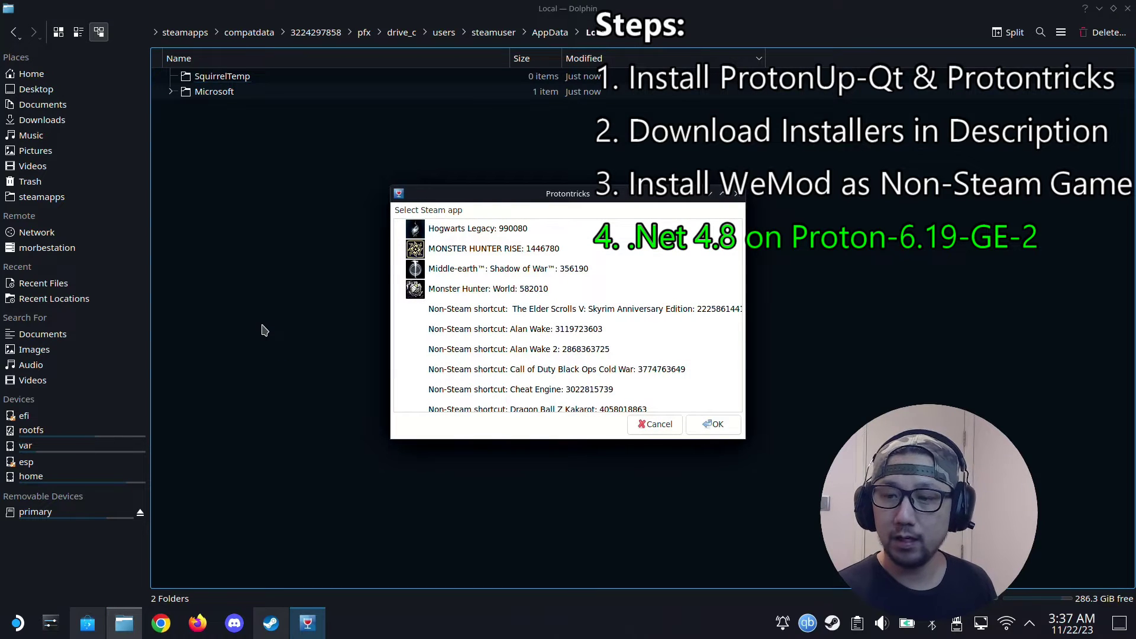
scroll(533, 355, down, 10)
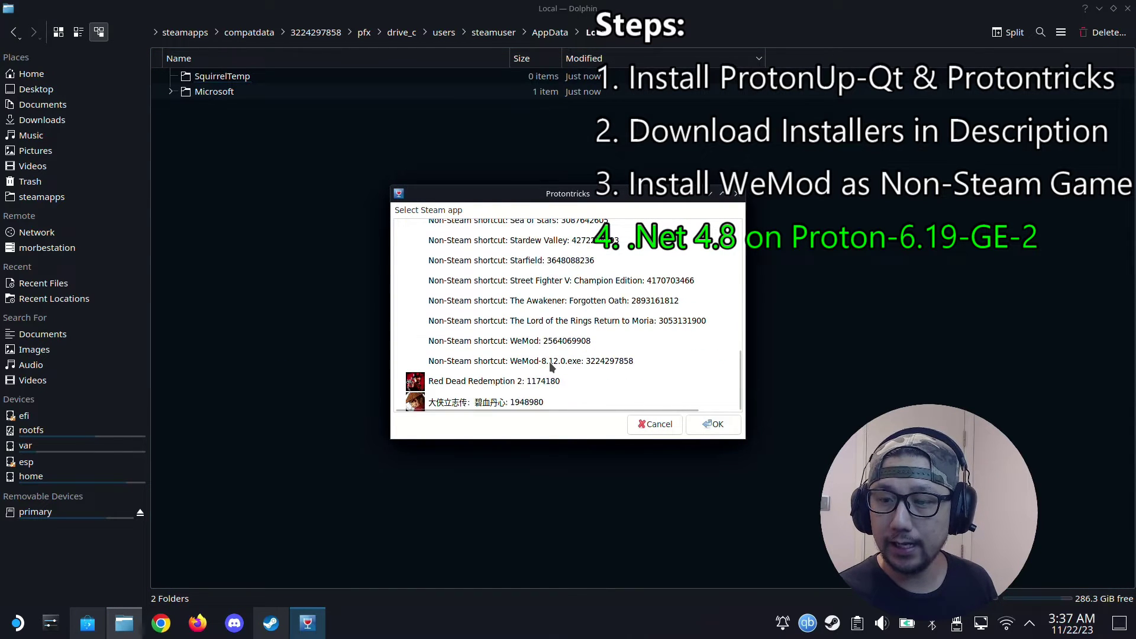
click(500, 361)
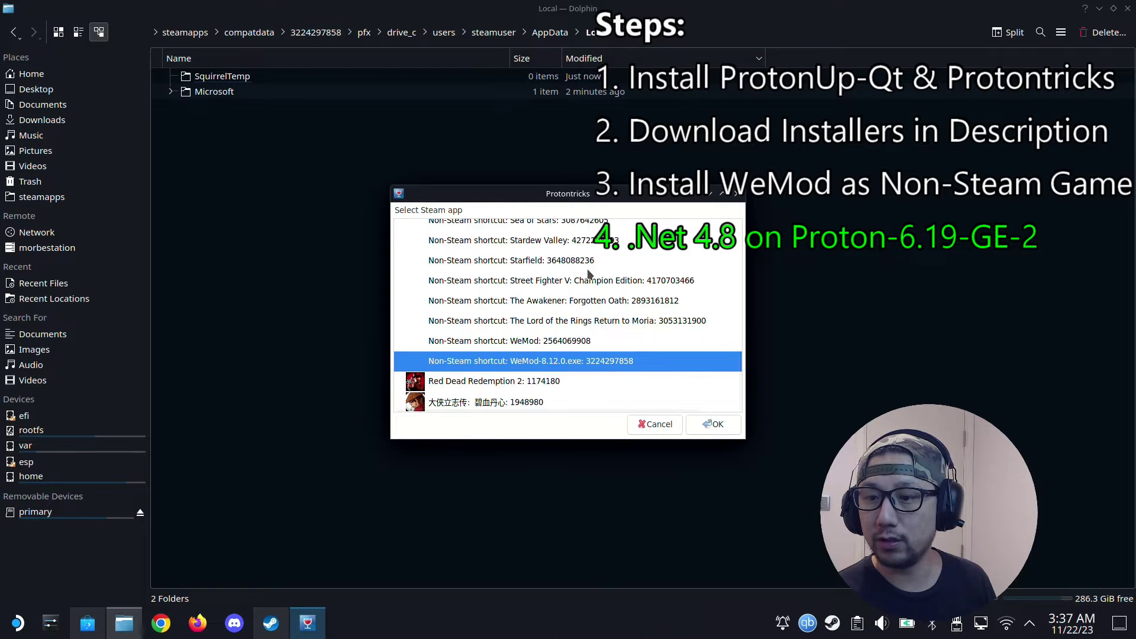
double_click(561, 363)
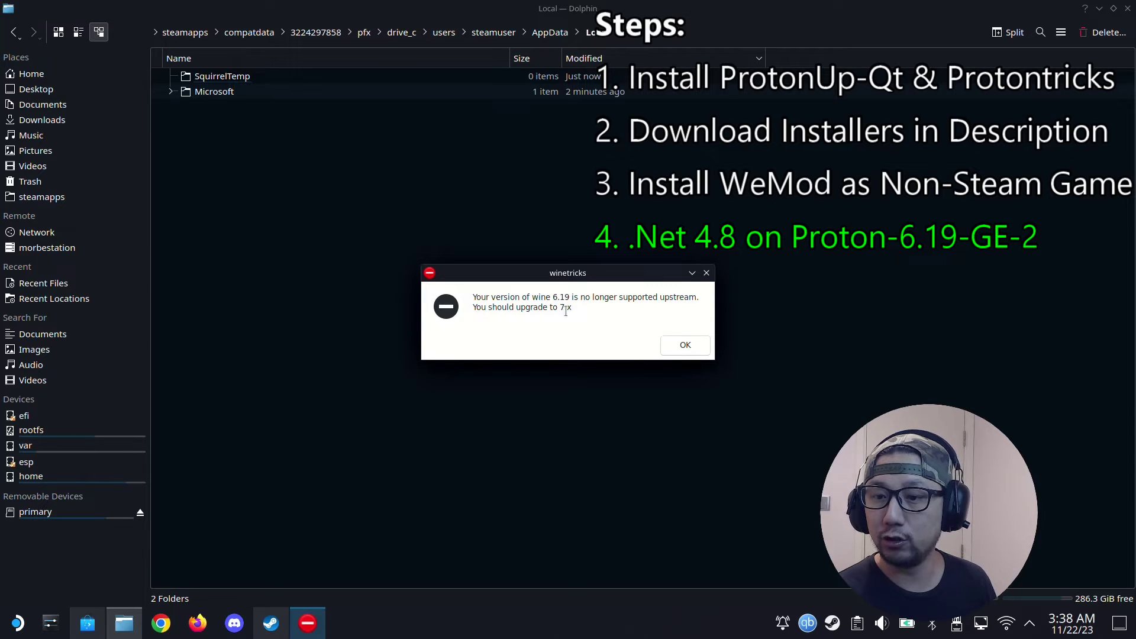
click(687, 353)
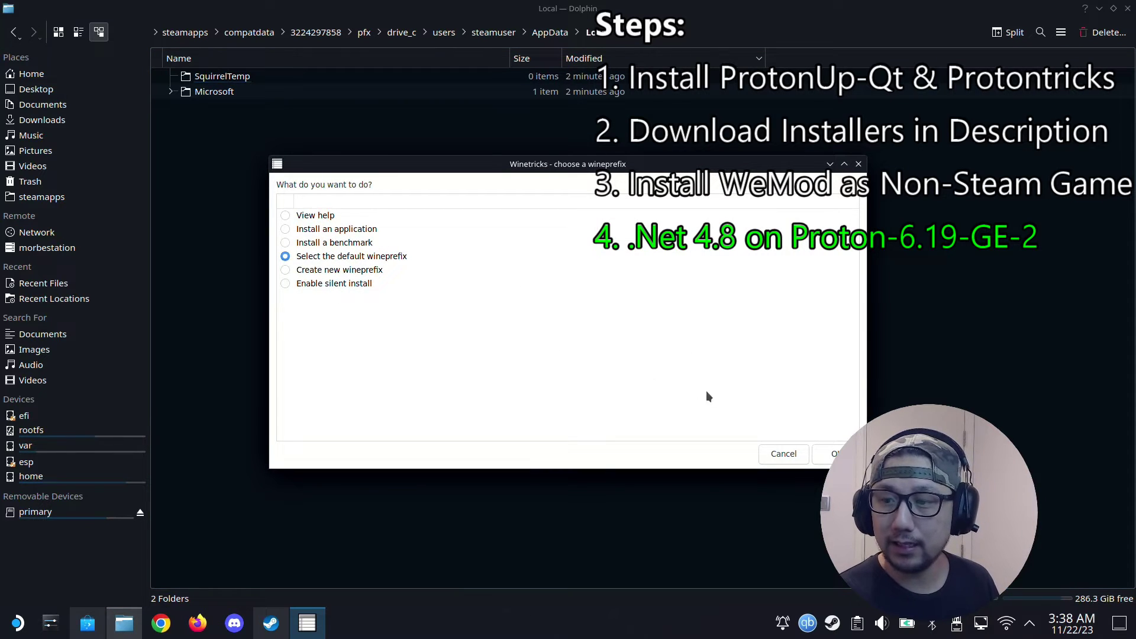
click(835, 453)
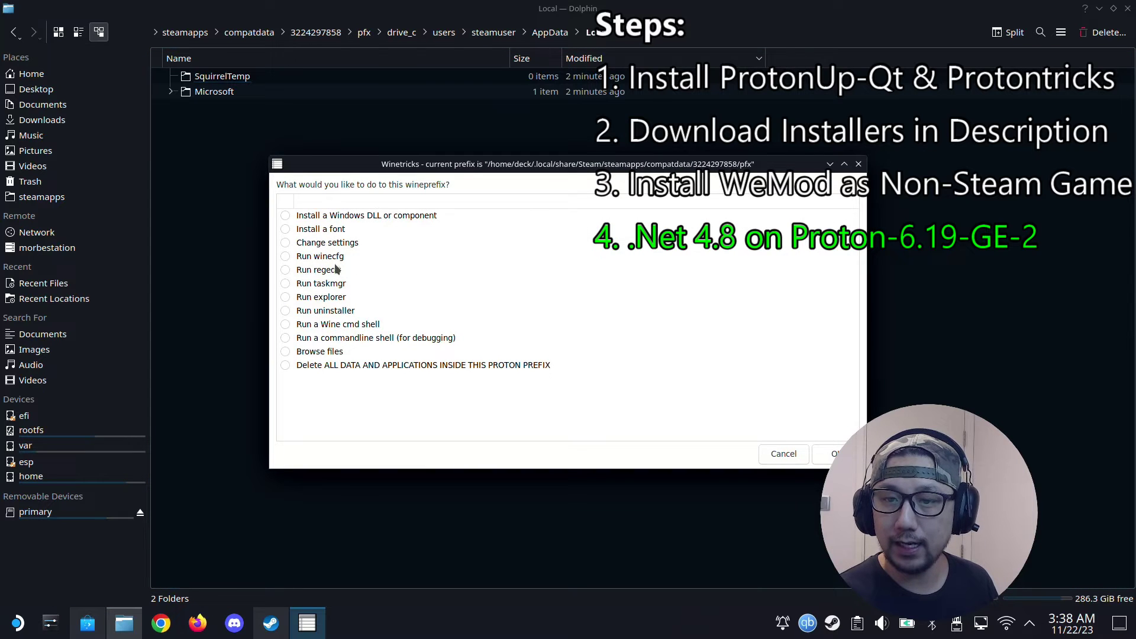
Step: Run winecfg for the prefix and set its Windows version to Windows 7
click(322, 256)
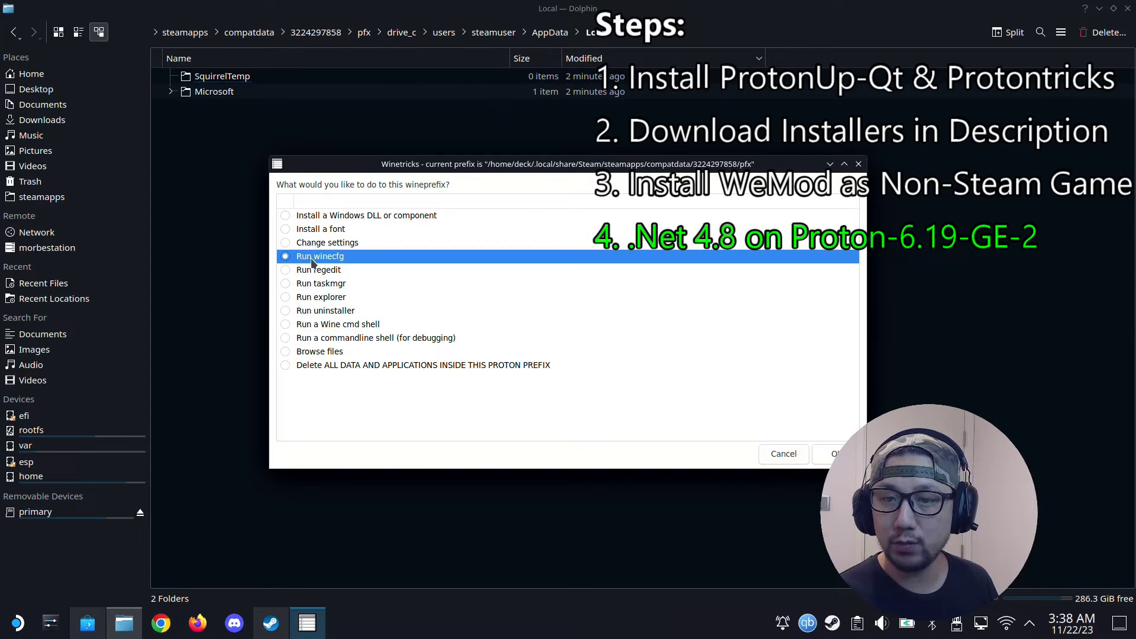
click(835, 454)
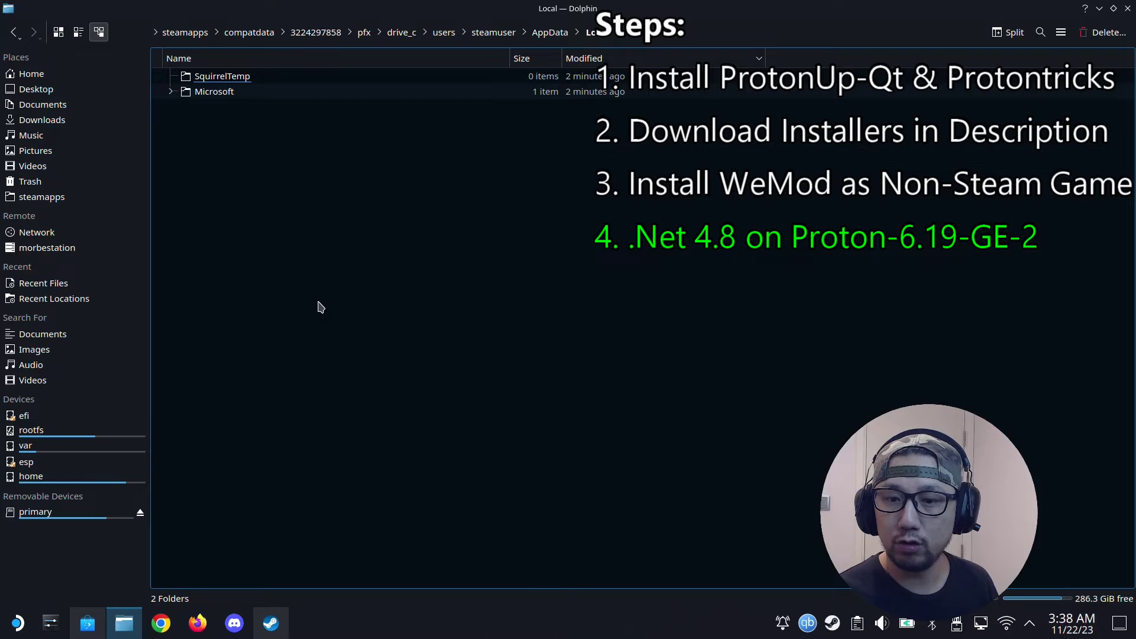
click(151, 238)
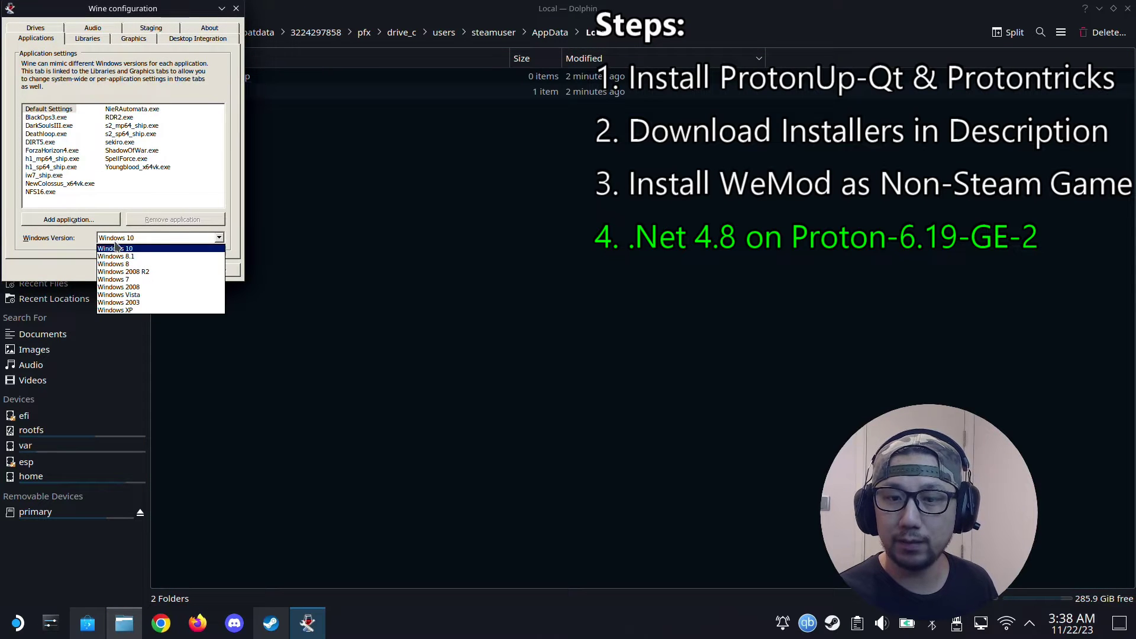
click(135, 281)
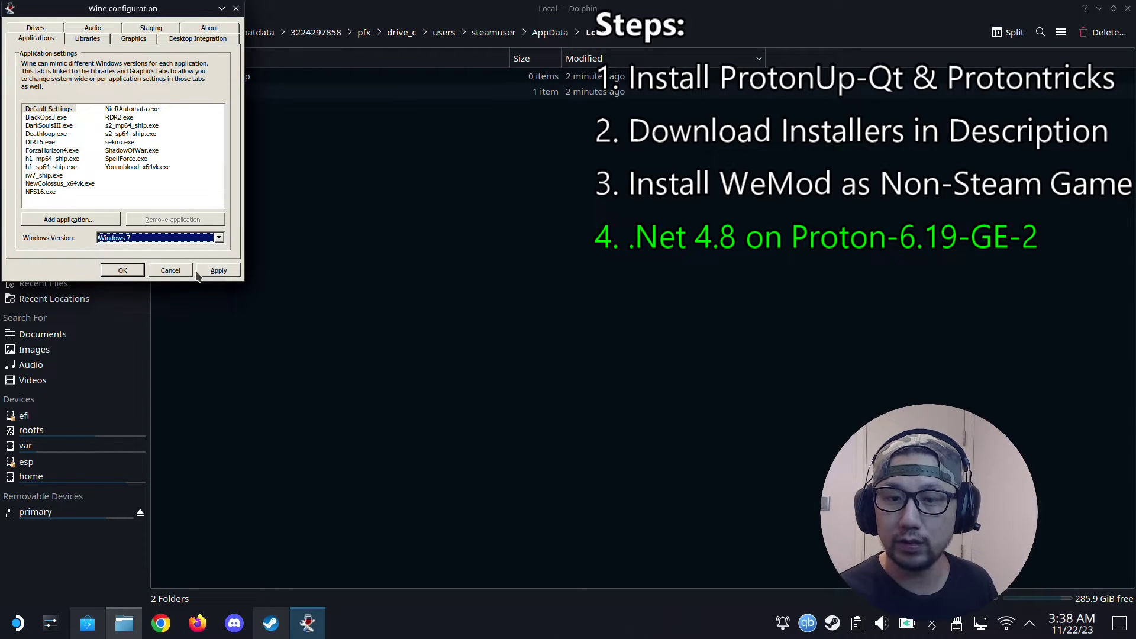
click(122, 271)
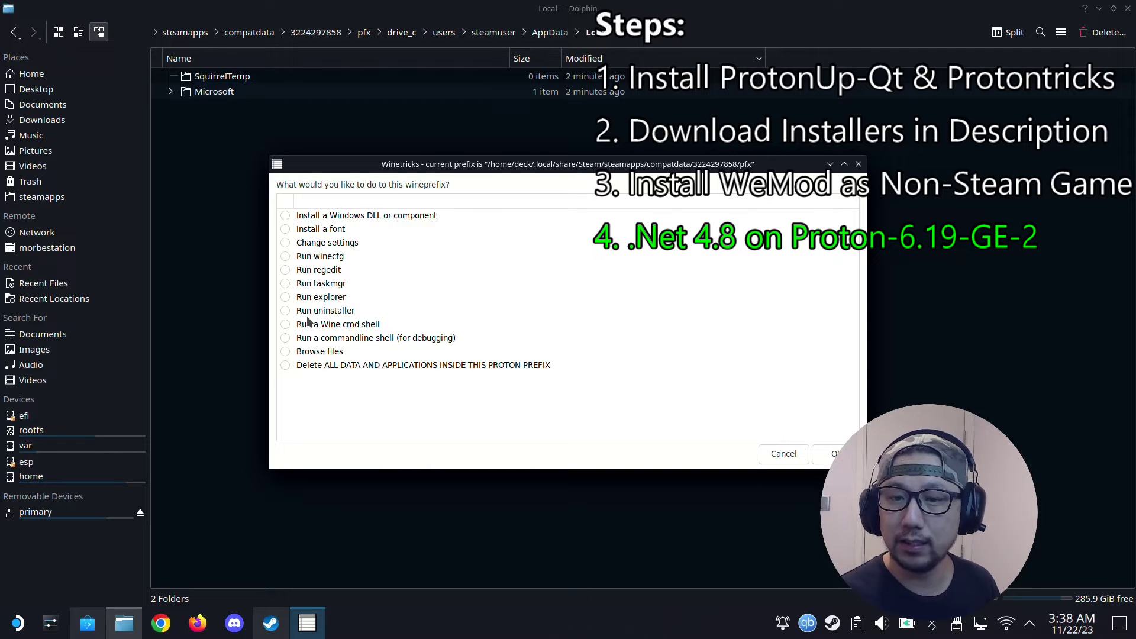
Step: Run the prefix's uninstaller, start installing a new program and browse to the Downloads folder
click(299, 313)
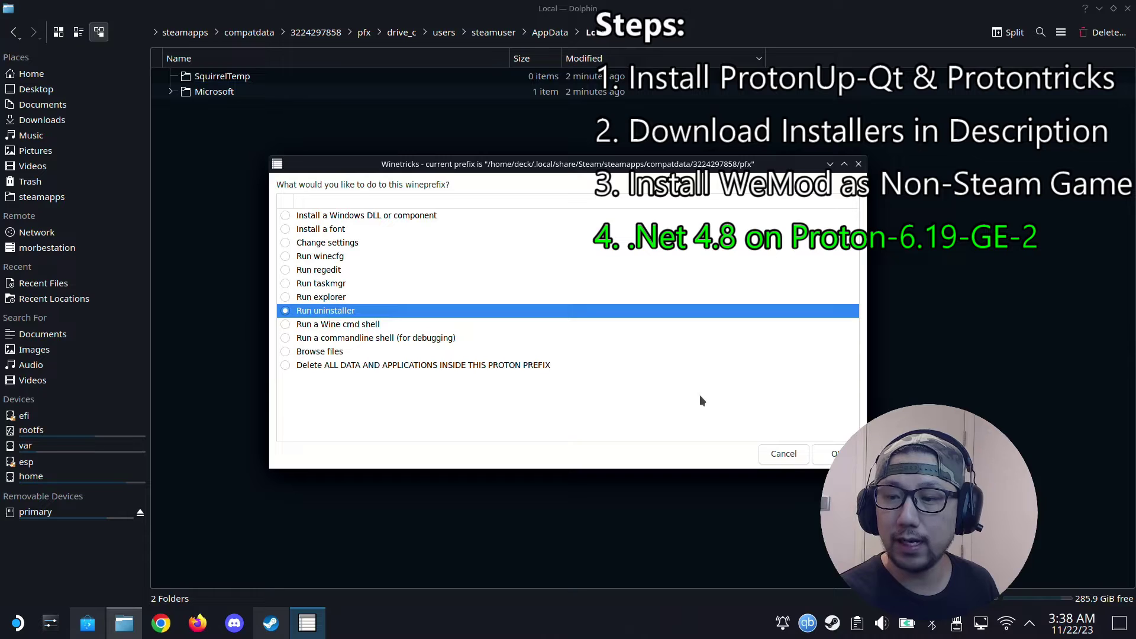
click(829, 453)
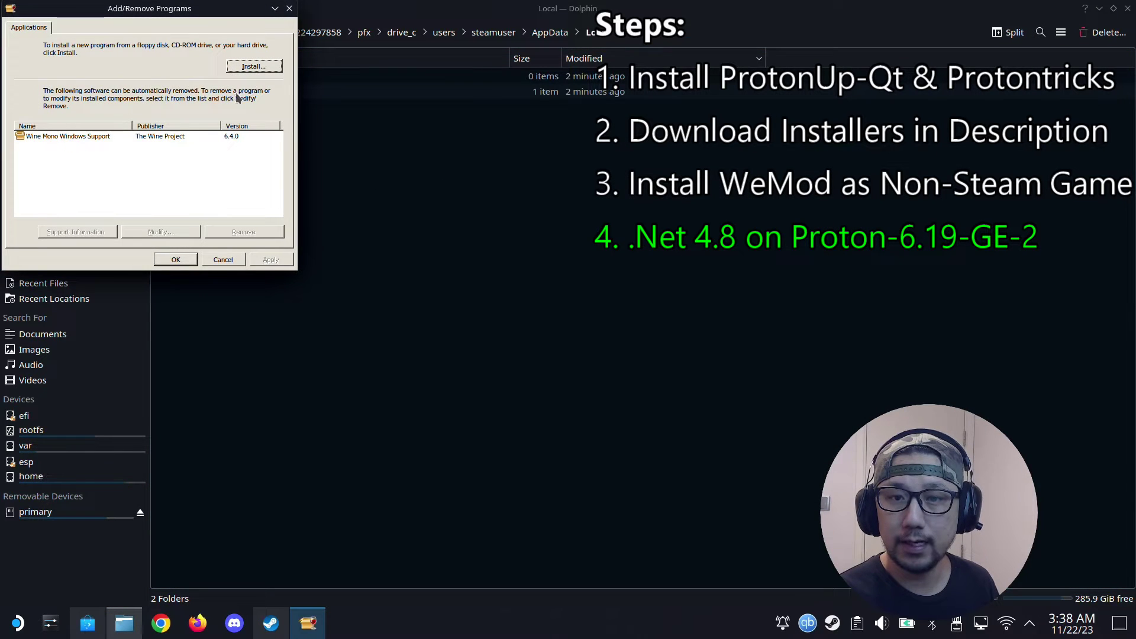
click(244, 69)
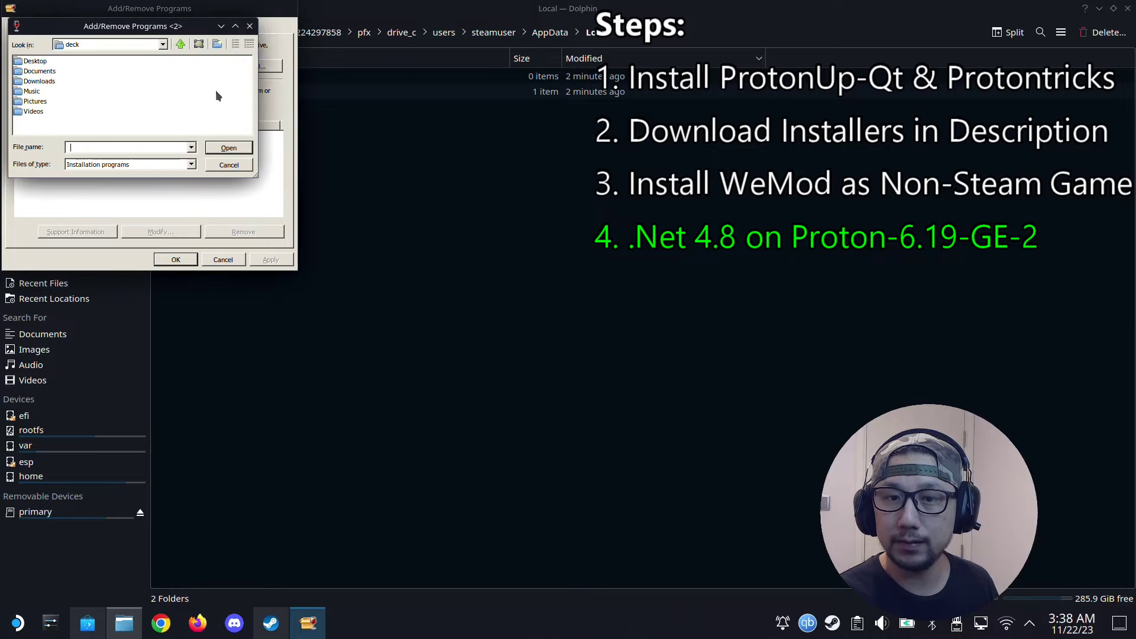
click(191, 164)
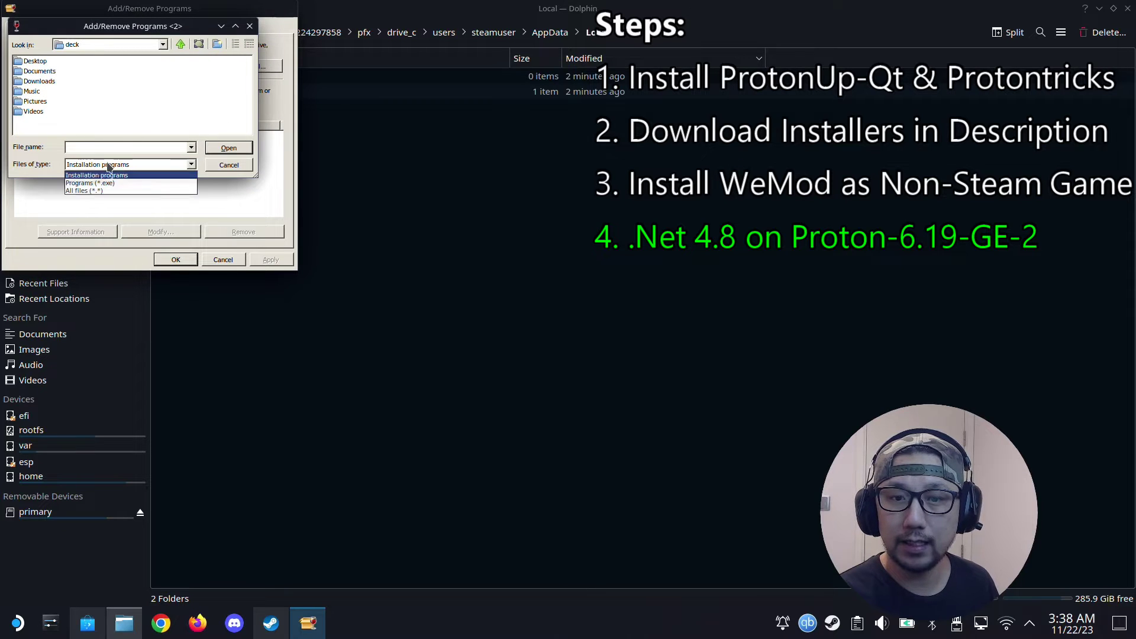
click(34, 83)
double_click(34, 83)
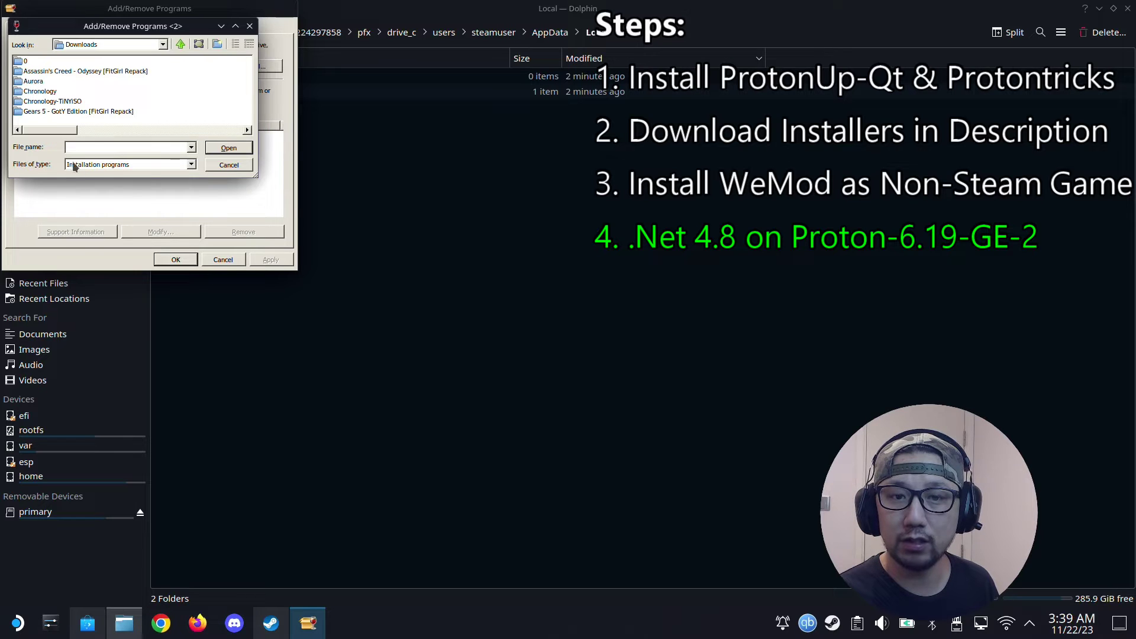
Step: Filter the files to Programs (*.exe) and open the ndp48-x86-x64-allos-enu.exe installer
click(113, 164)
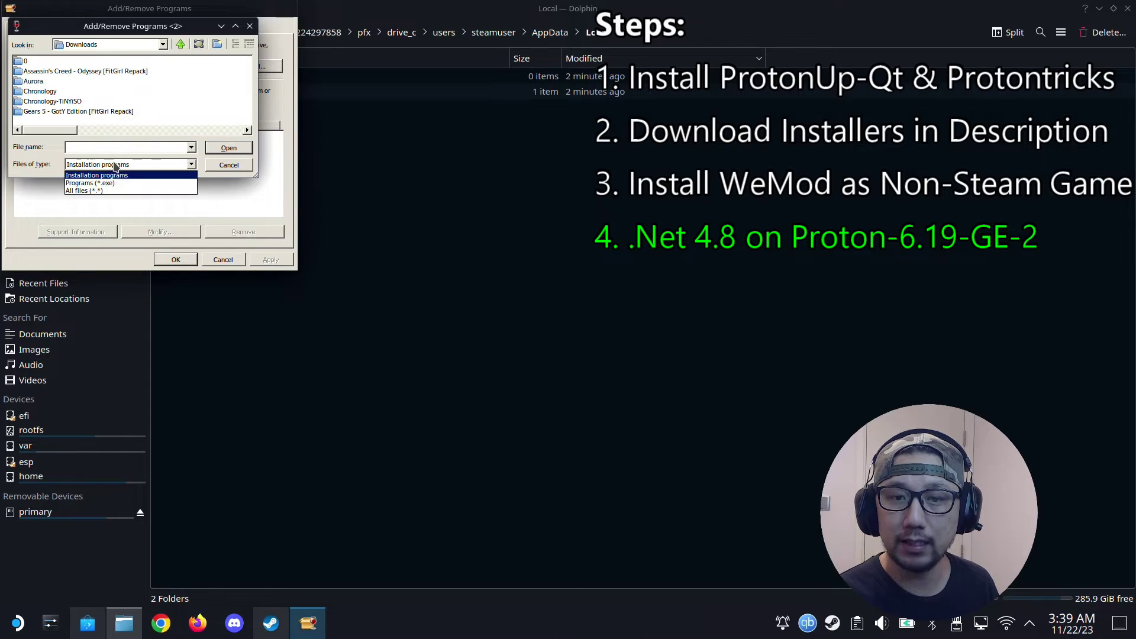
key(Down)
key(Return)
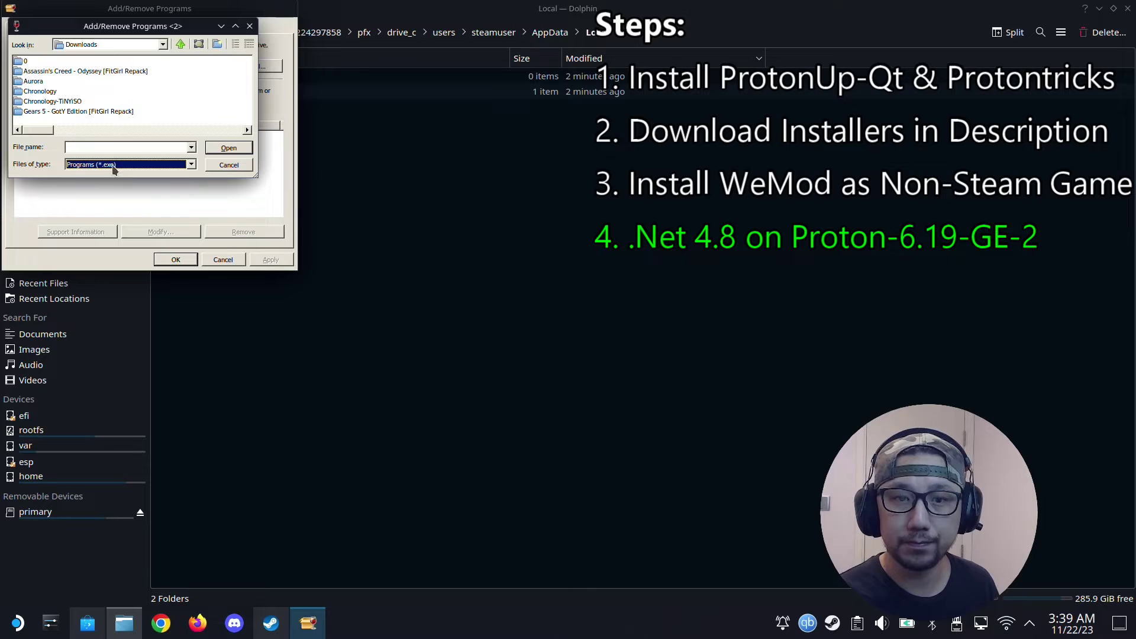
click(101, 130)
click(101, 130)
click(118, 130)
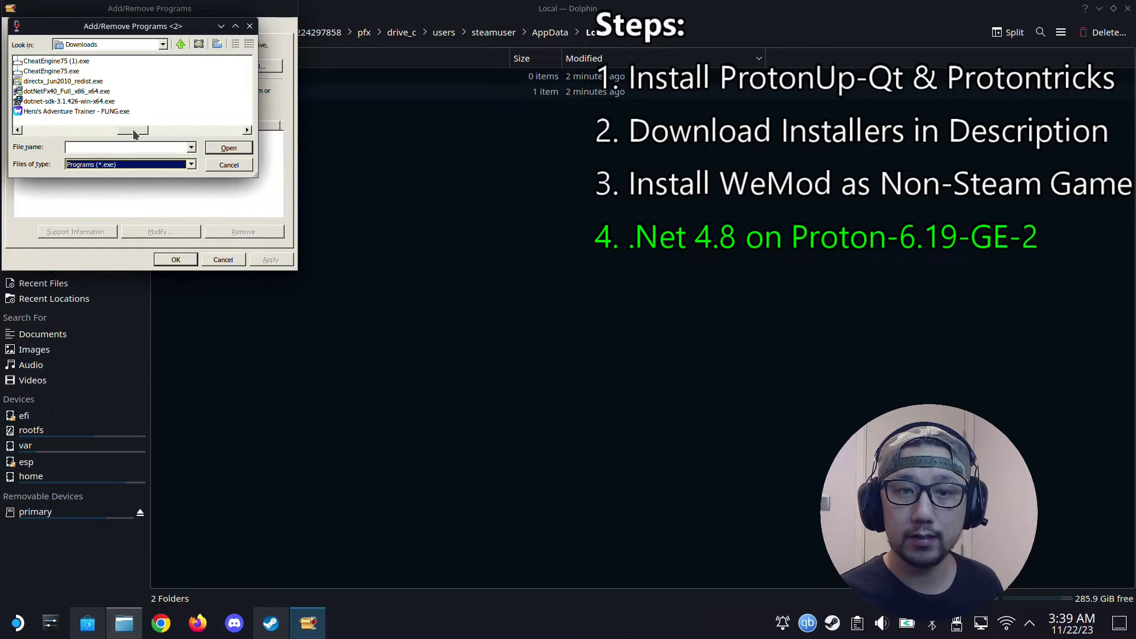
click(163, 128)
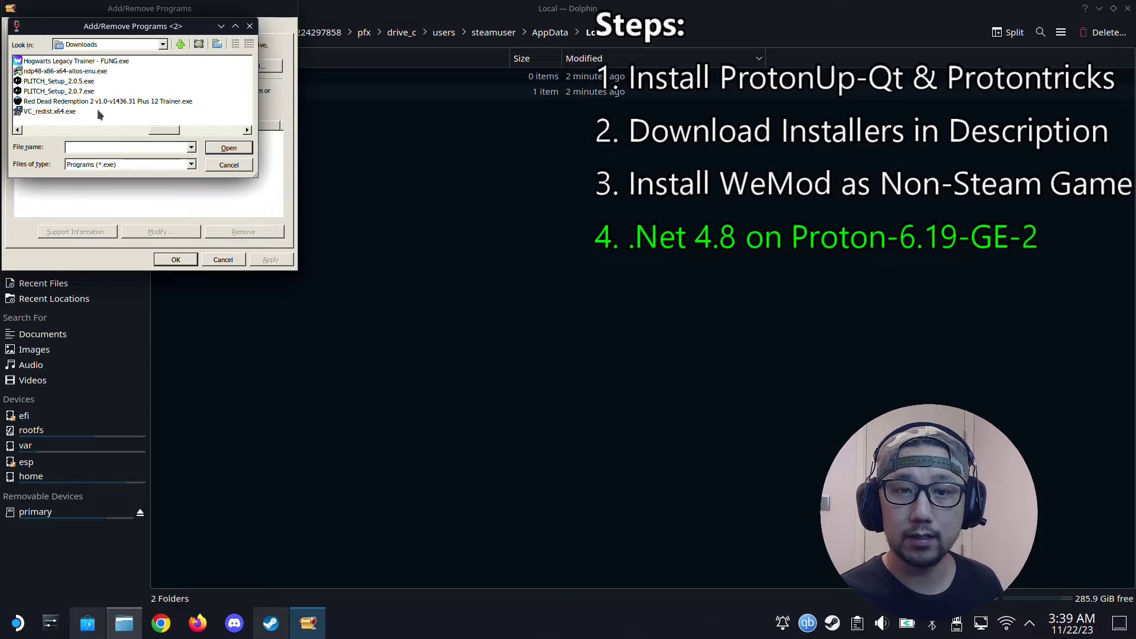
double_click(45, 70)
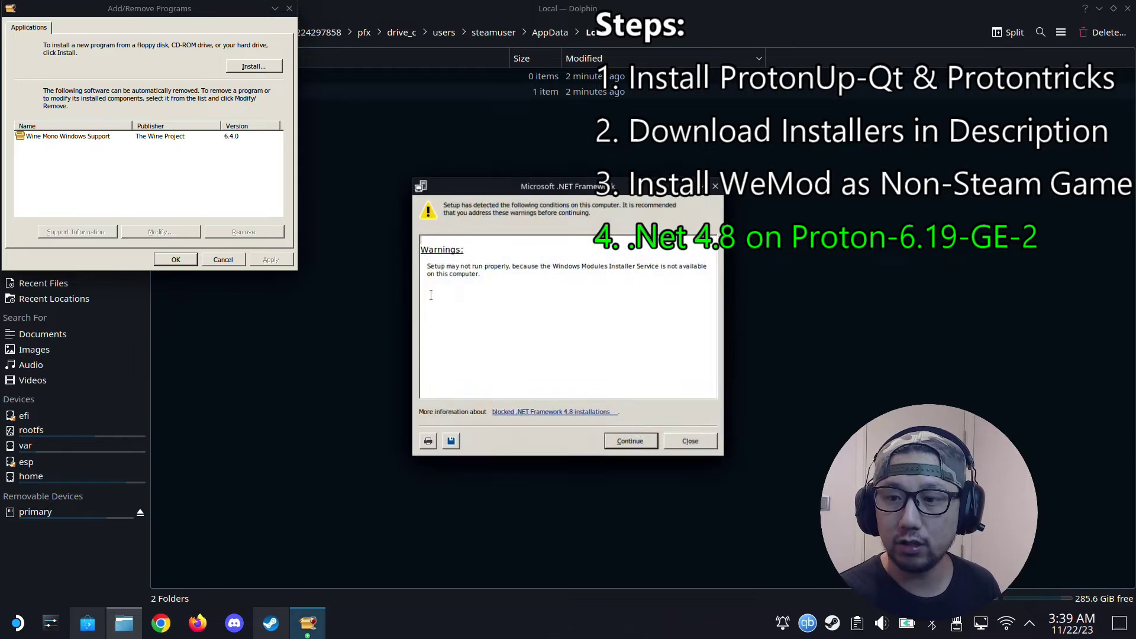
Step: Continue past the setup warnings, accept the license terms and install .NET Framework 4.8, closing the installer and Add/Remove Programs when finished
click(626, 442)
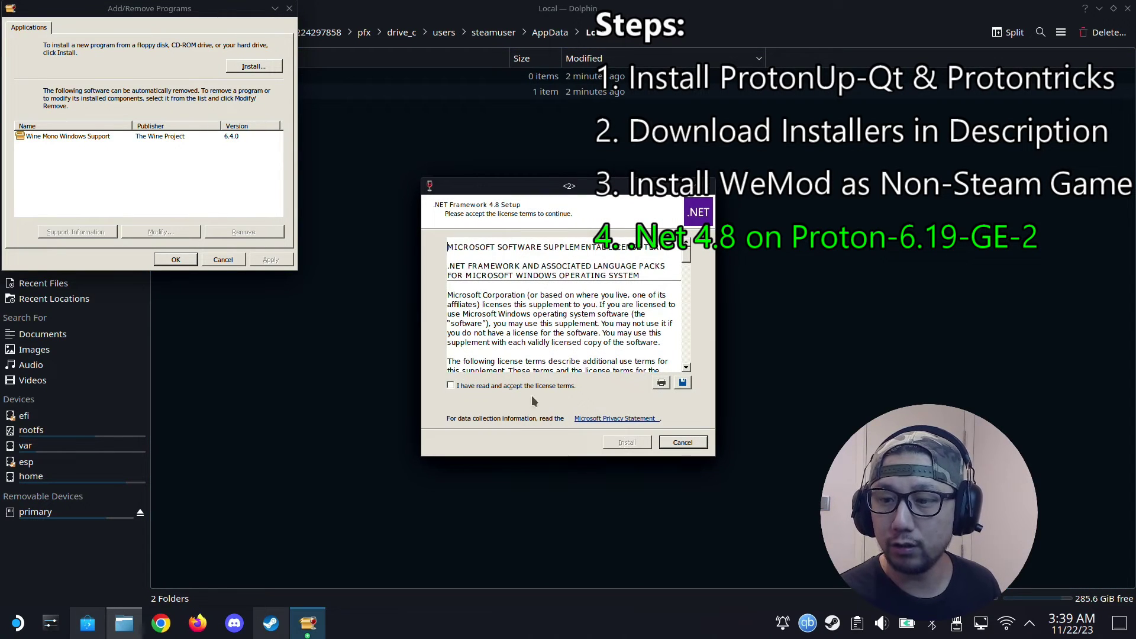
click(524, 386)
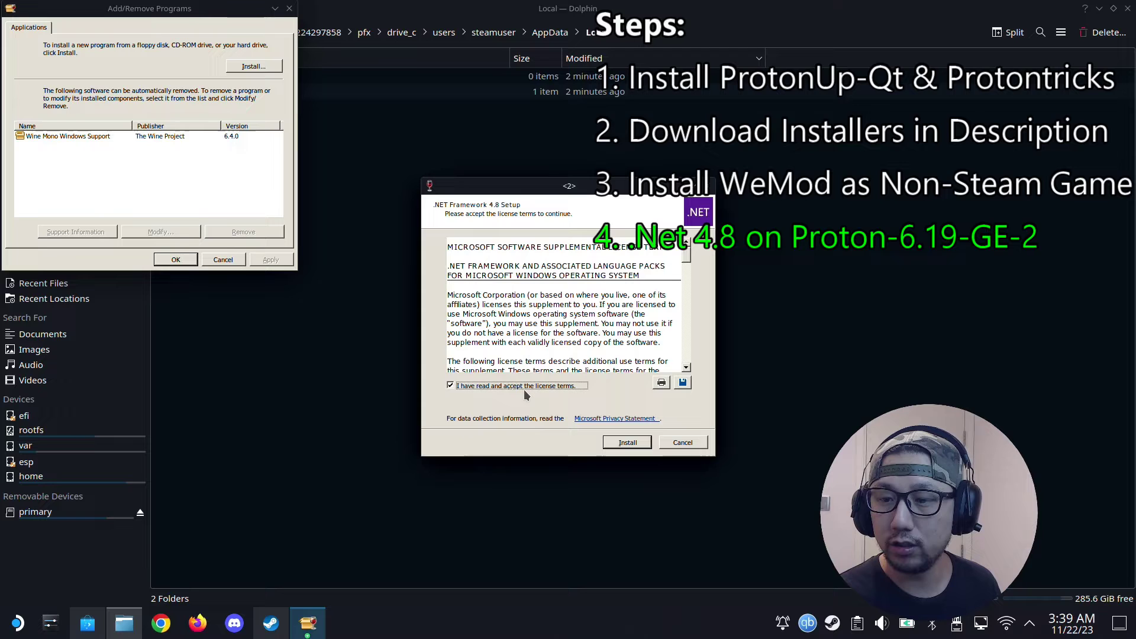
click(617, 444)
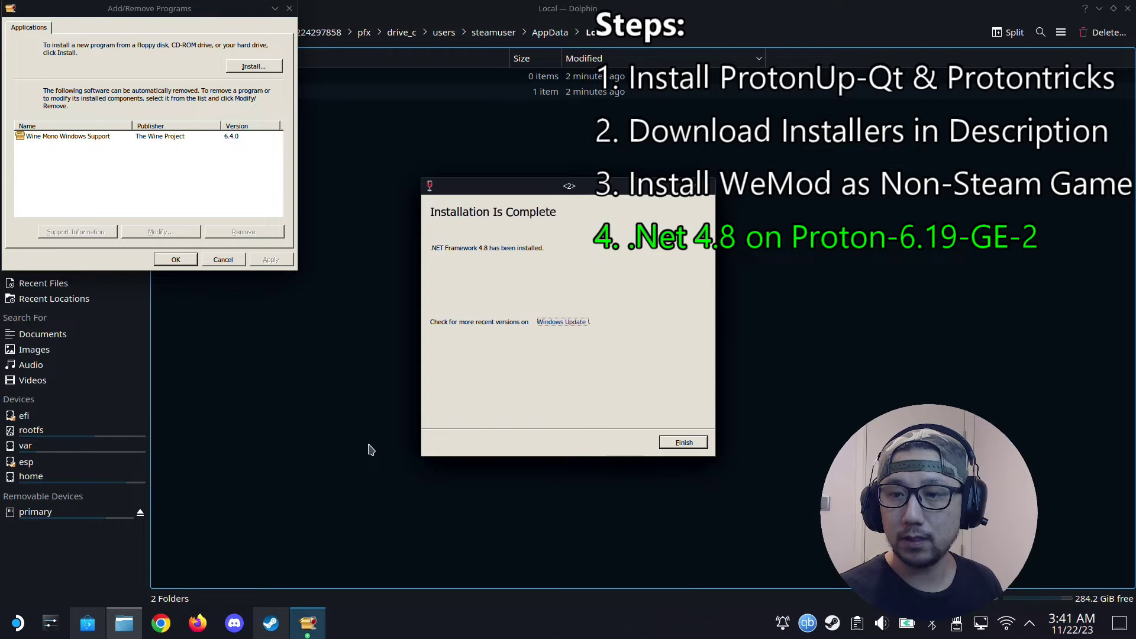
click(672, 445)
click(176, 259)
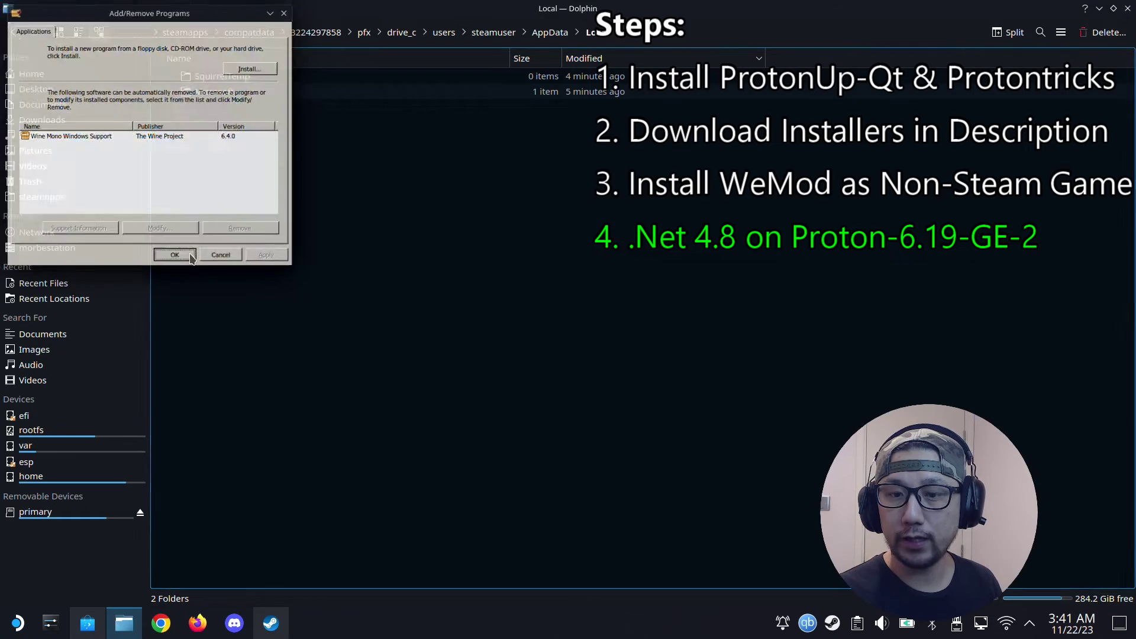
Step: Run the prefix's uninstaller again to check the installed programs for Microsoft .NET Framework 4.8, and leave without changes
click(308, 311)
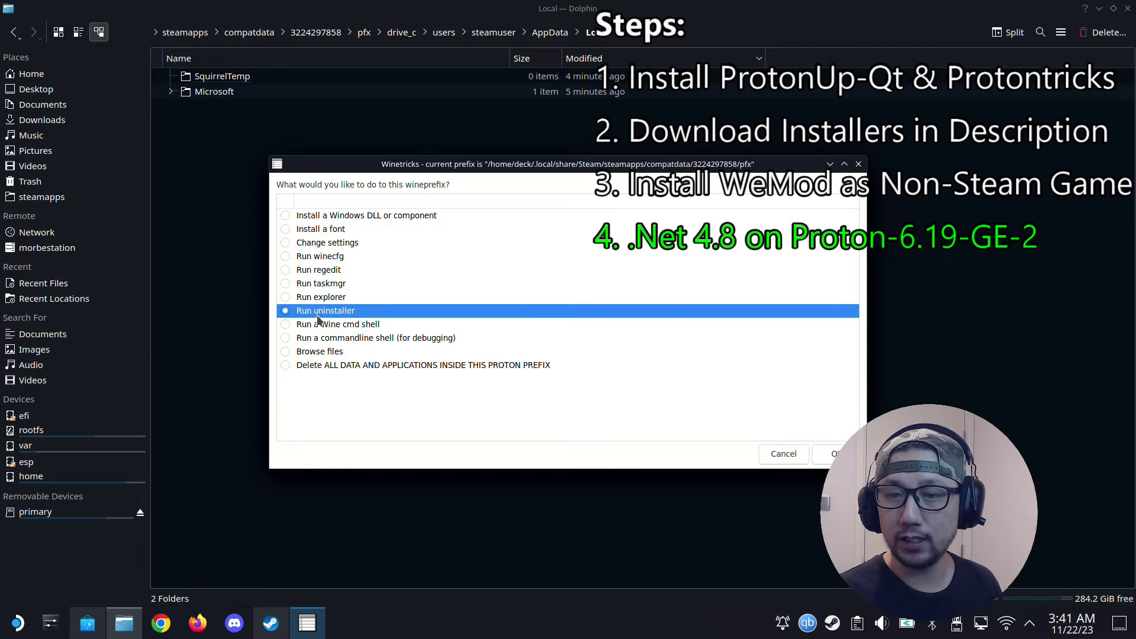
click(830, 454)
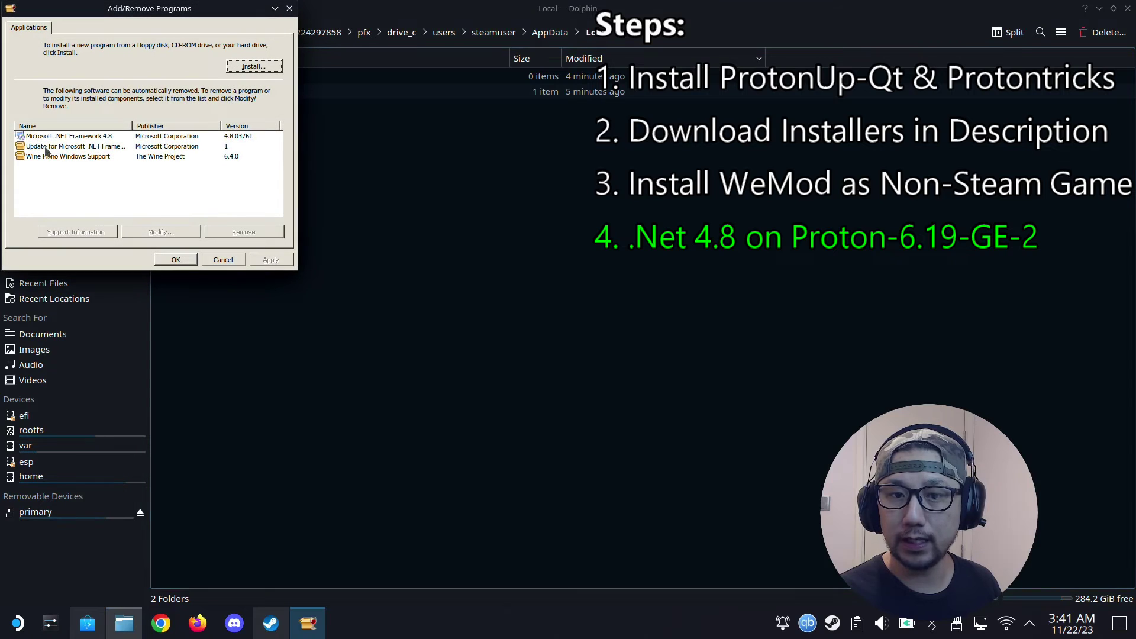
click(40, 138)
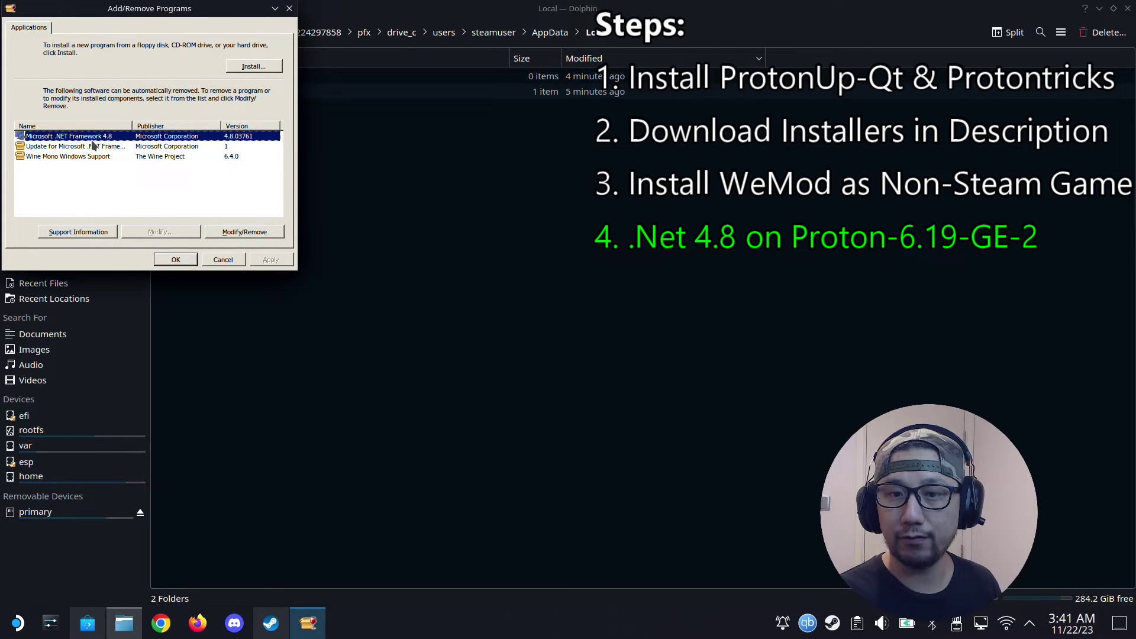
click(223, 259)
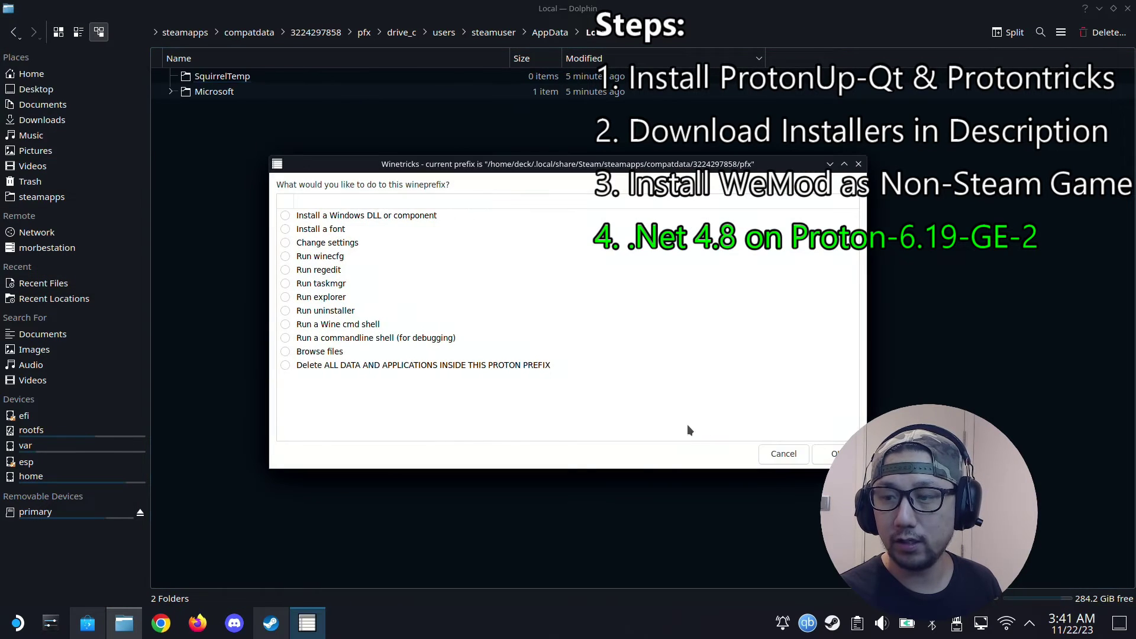
Step: Close Winetricks, switch to Steam and launch WeMod-8.12.0.exe from the library to run the WeMod installation
click(775, 457)
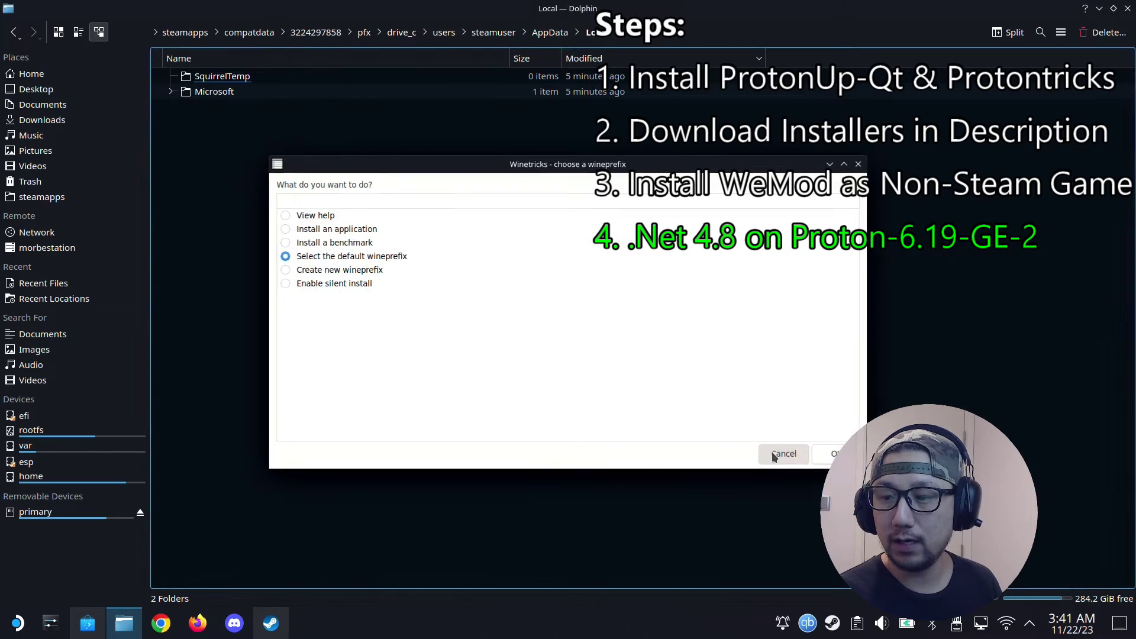
click(774, 456)
click(281, 633)
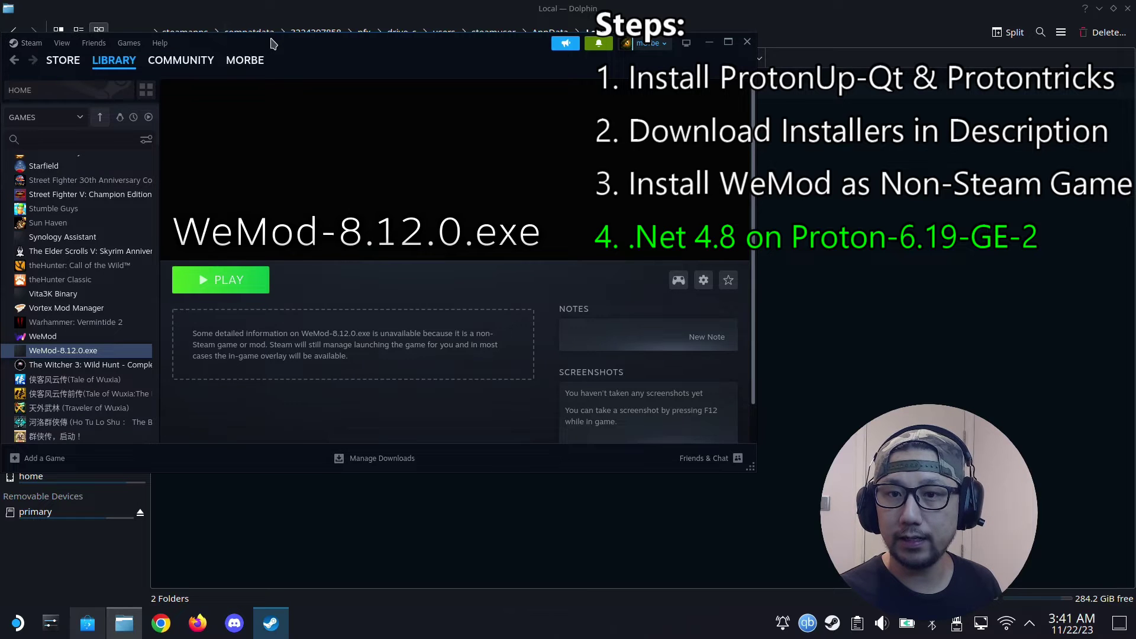
drag(272, 43, 552, 53)
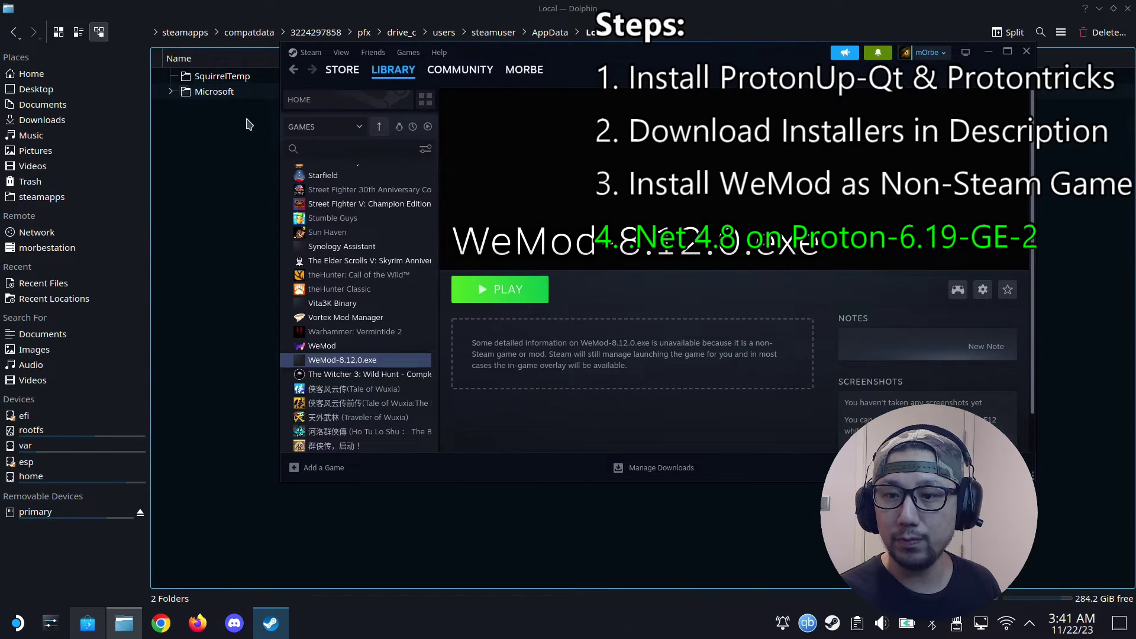
click(503, 289)
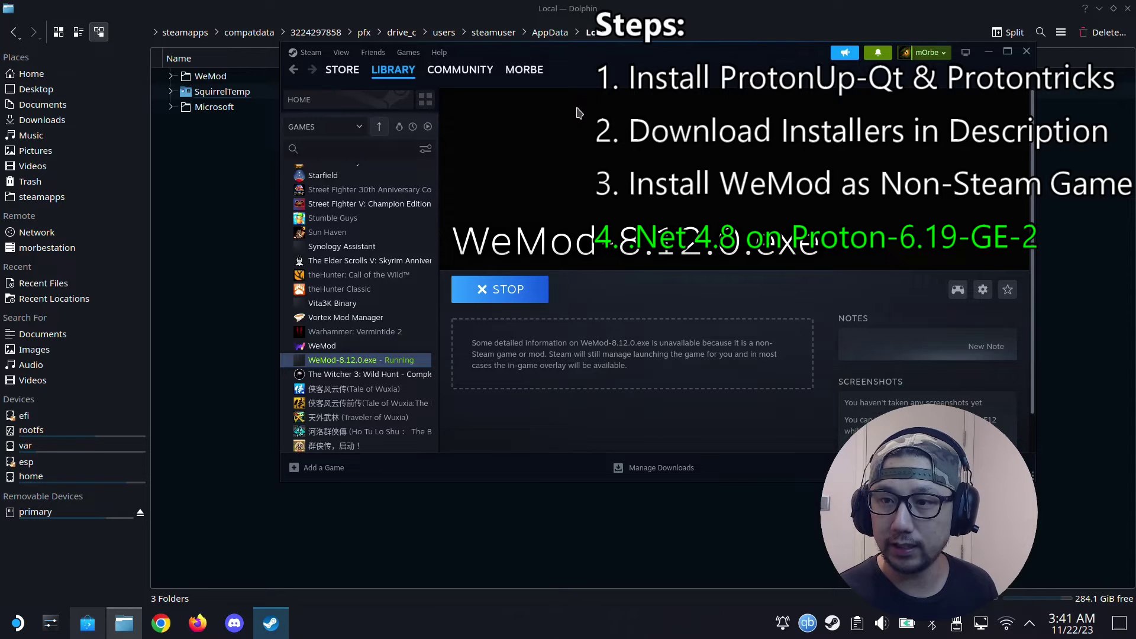
Step: Examine the new WeMod folder in Dolphin, including its app-8.12.0 and packages subfolders, and return to the WeMod folder
drag(608, 76, 535, 169)
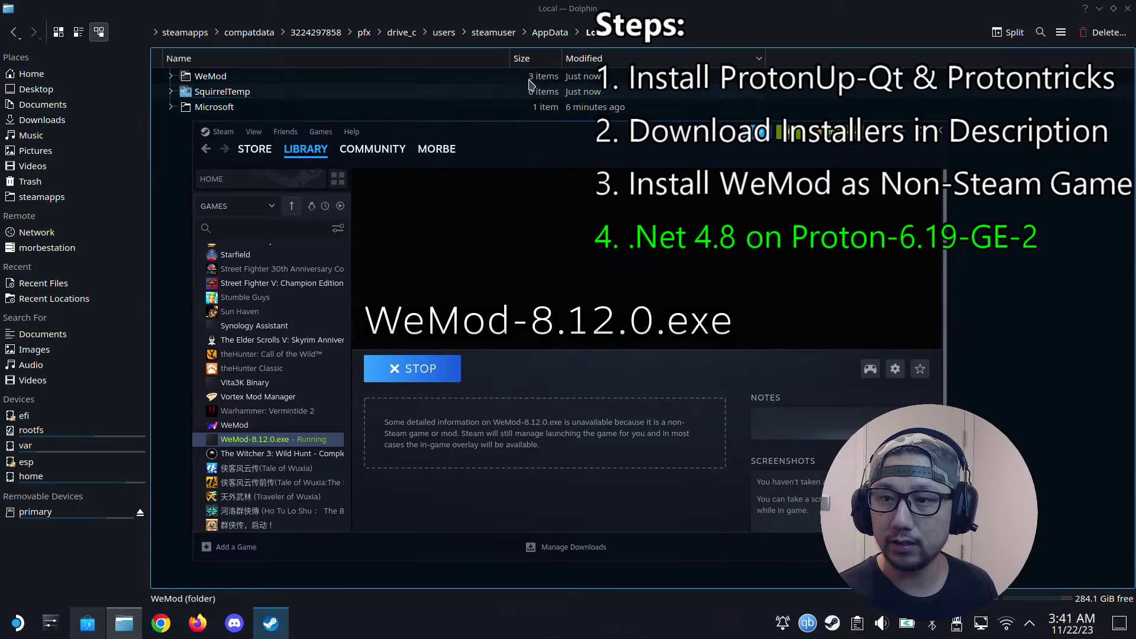
click(530, 81)
double_click(530, 81)
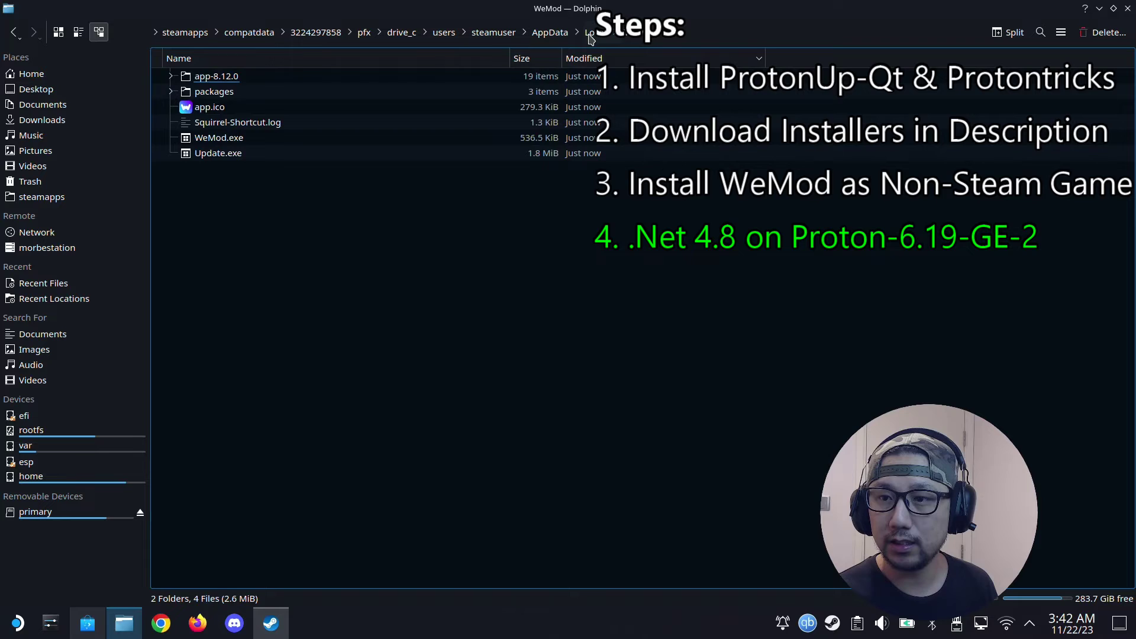
key(alt+Left)
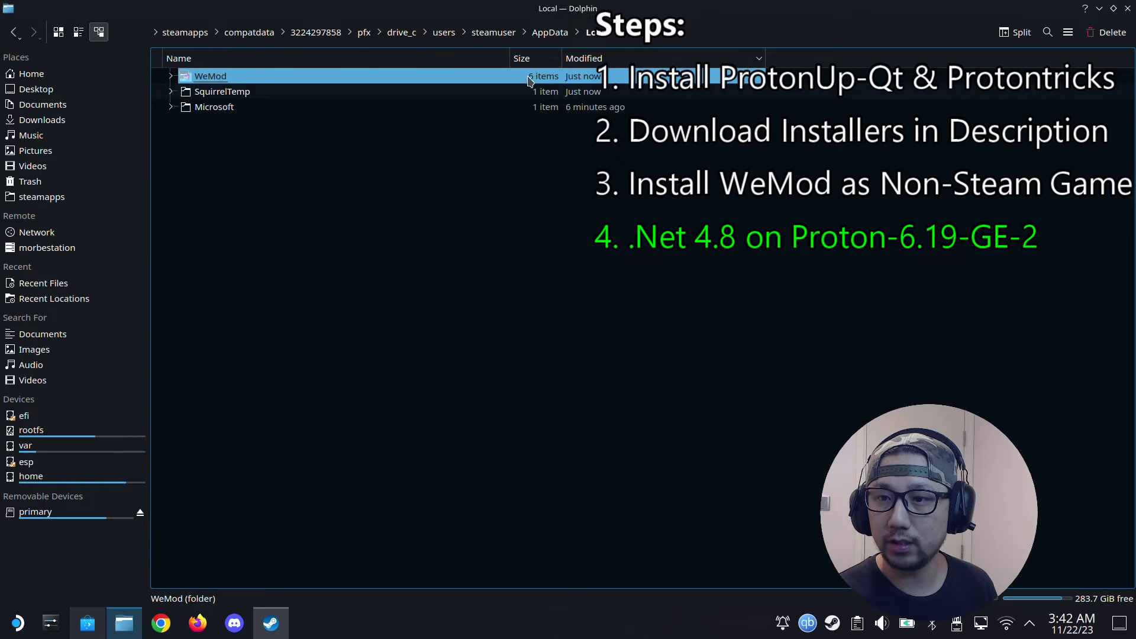
double_click(534, 81)
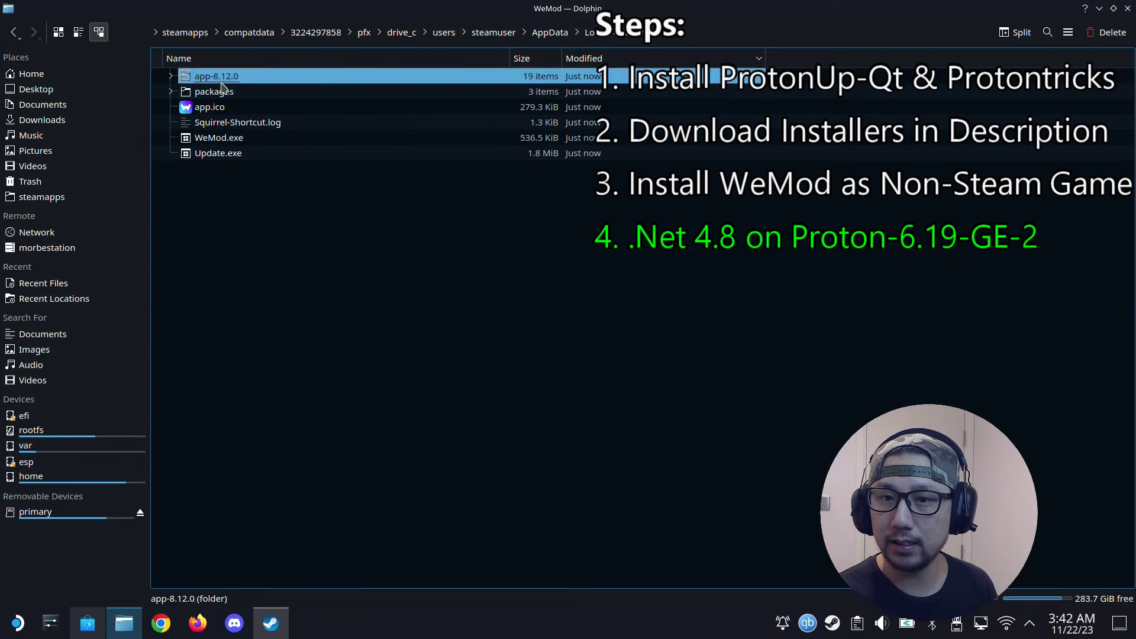
double_click(615, 76)
click(627, 39)
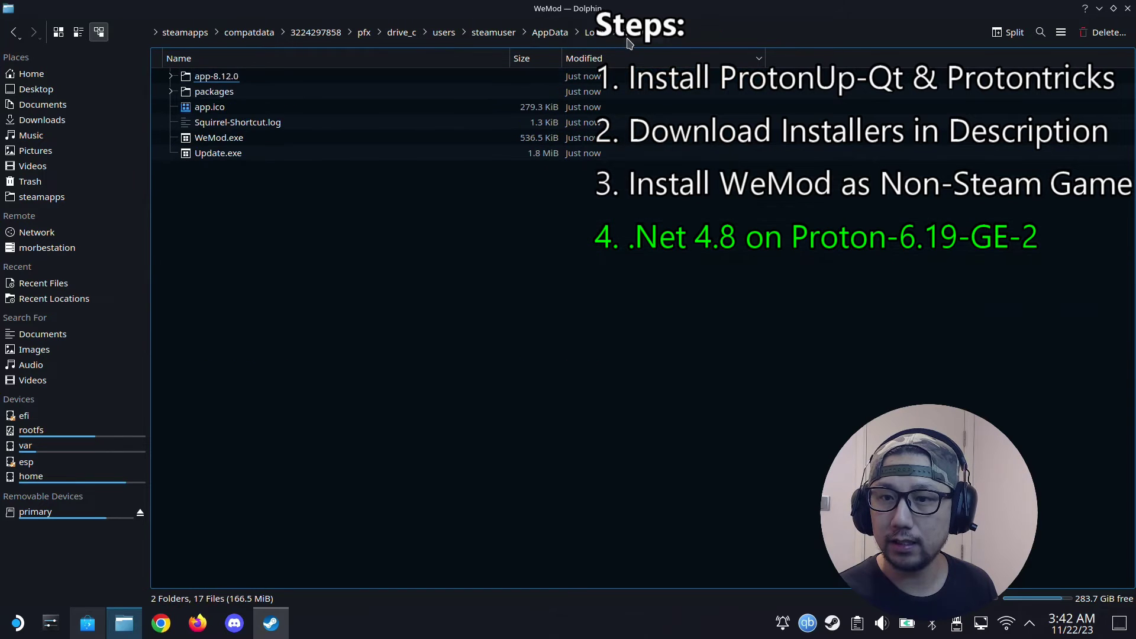
double_click(316, 91)
click(316, 82)
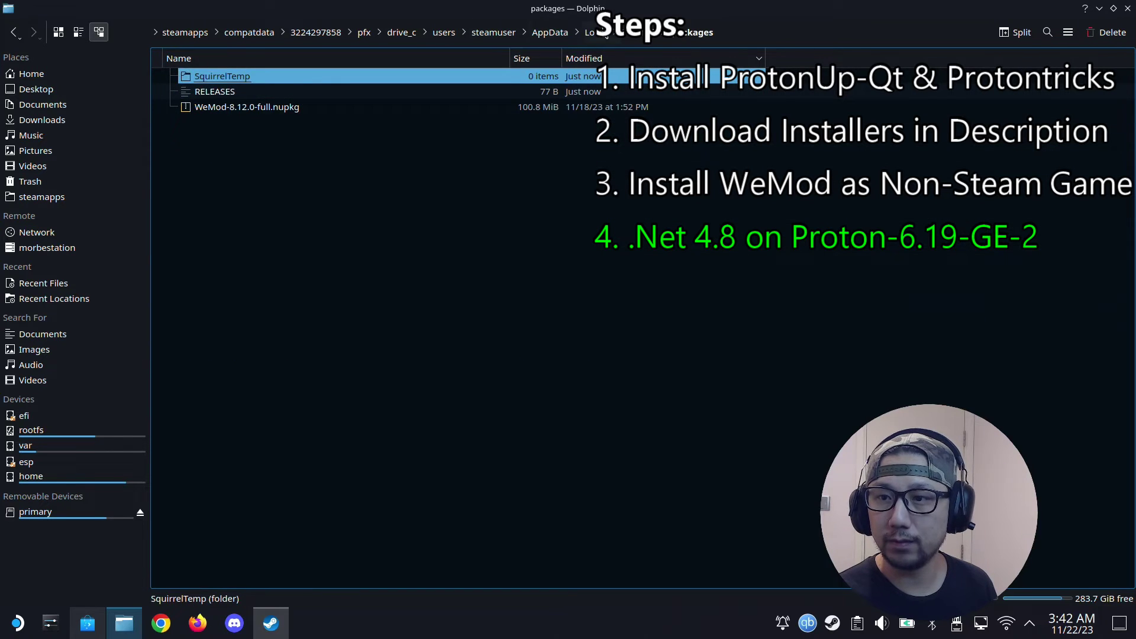
click(626, 37)
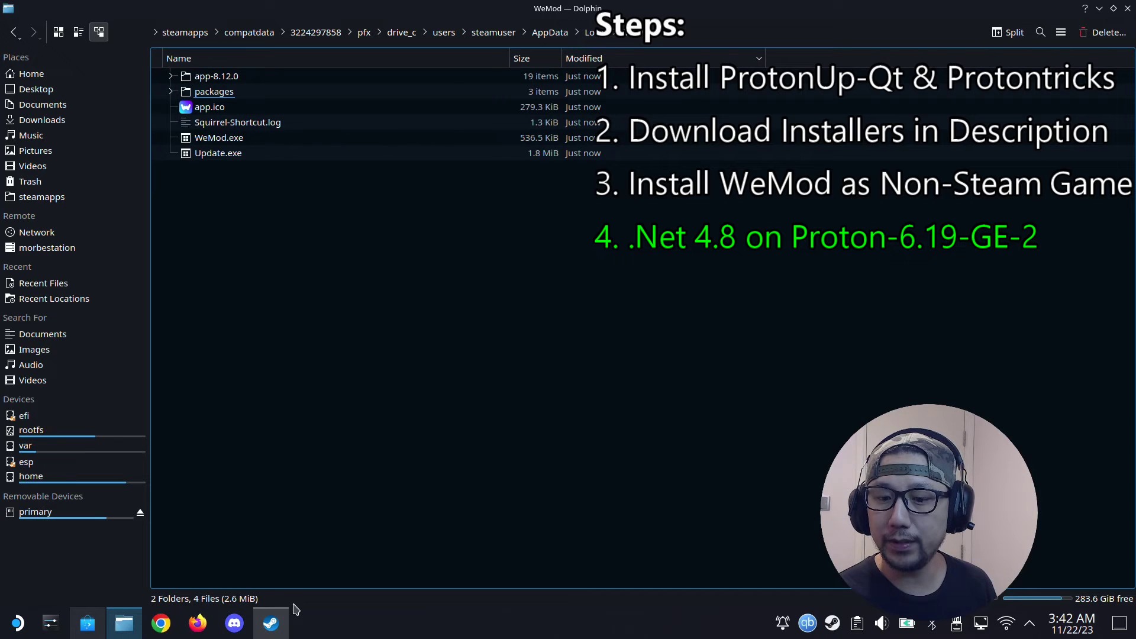
Step: Return to Steam, stop the running WeMod-8.12.0.exe and confirm exiting the game
click(271, 622)
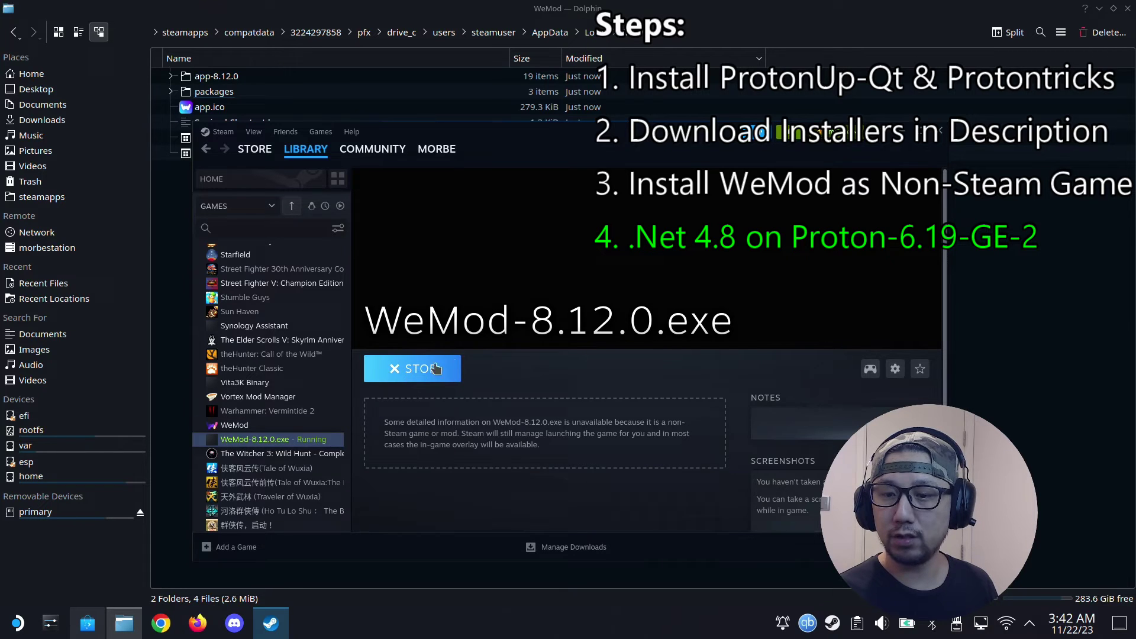
click(223, 131)
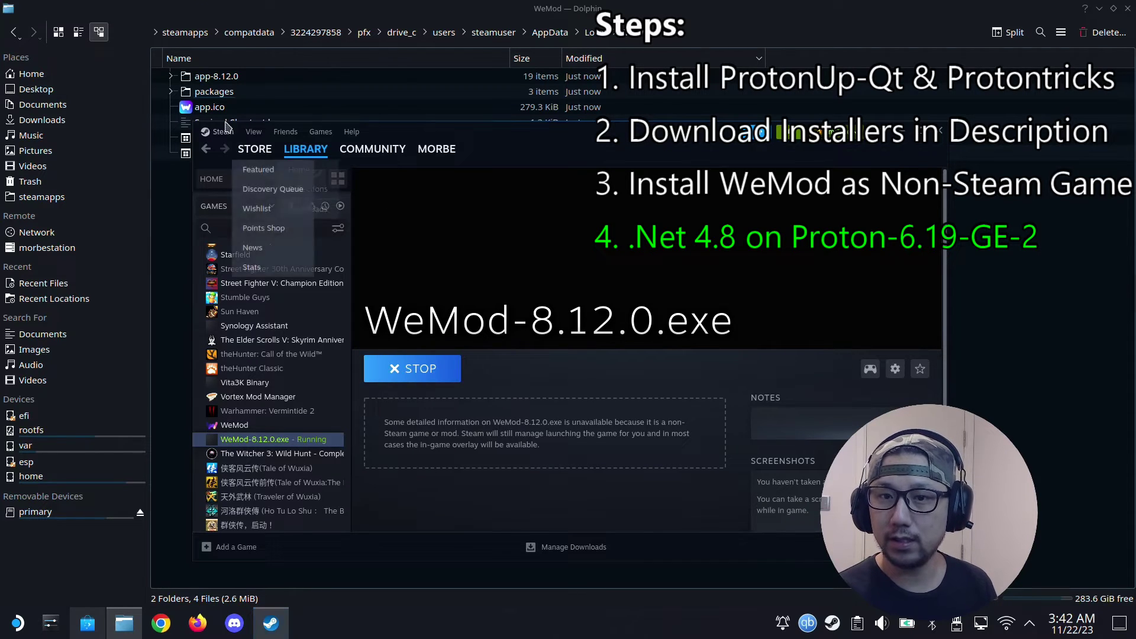
click(532, 58)
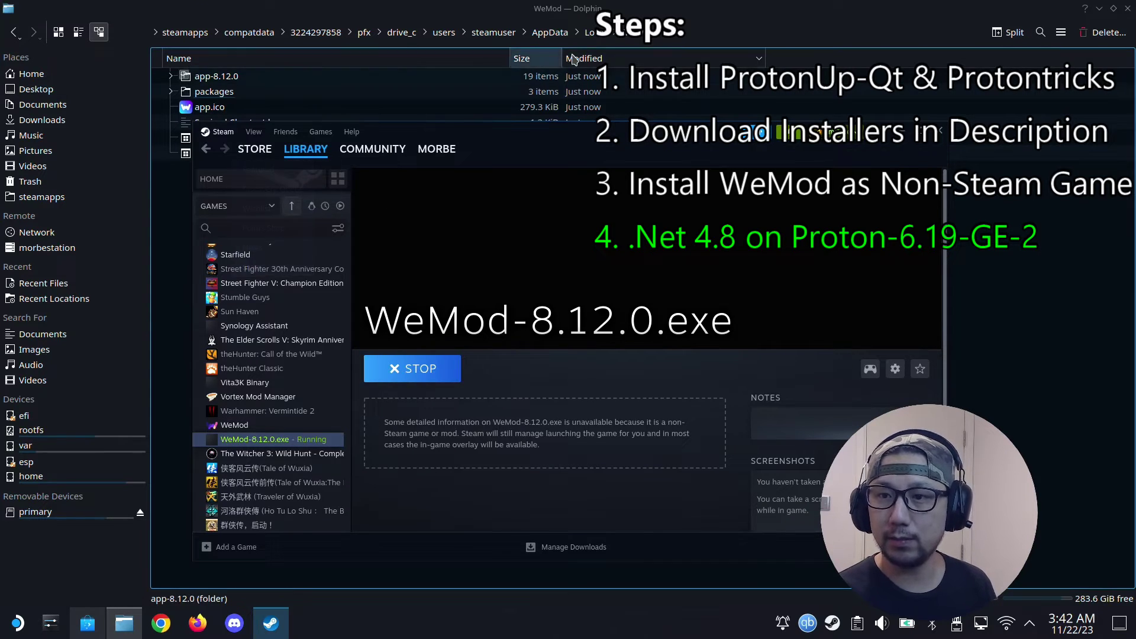
click(421, 373)
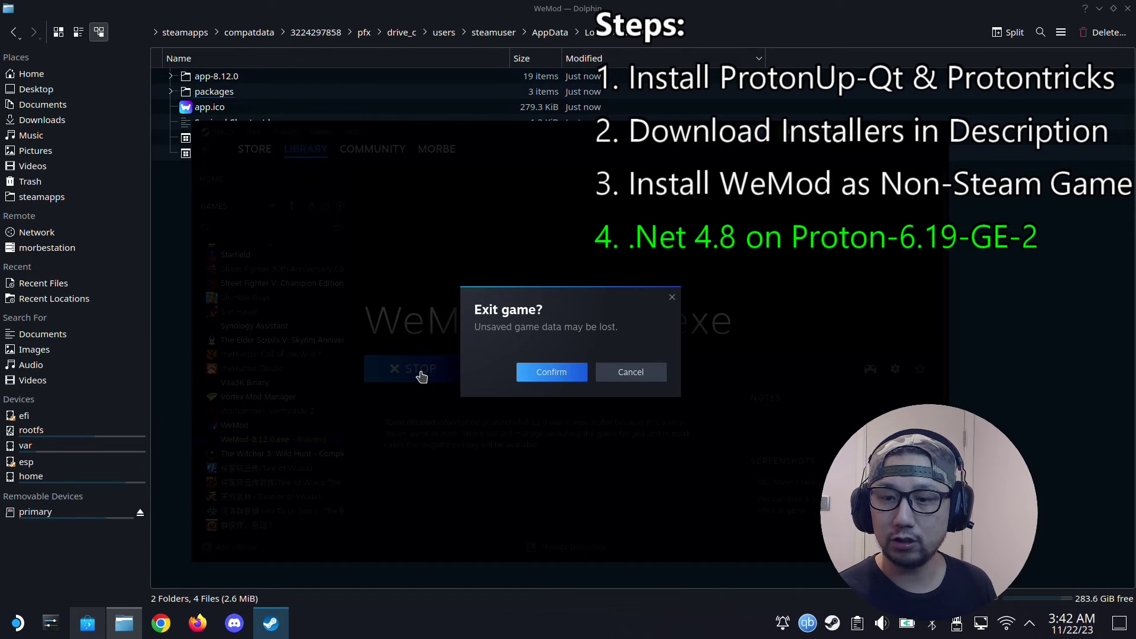
click(545, 376)
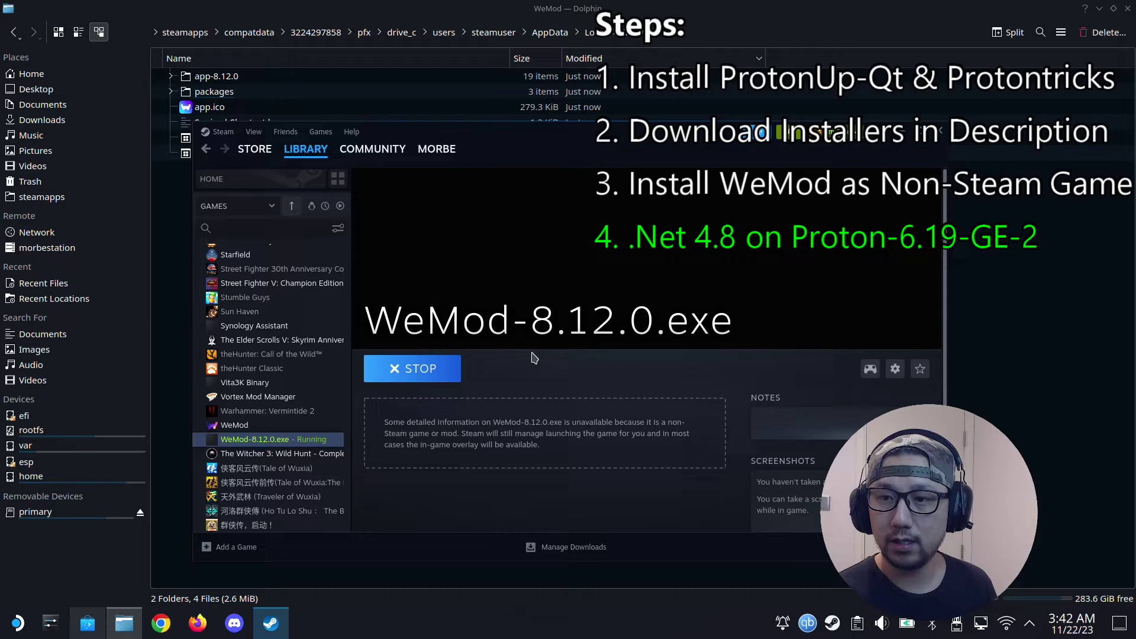
Step: Switch to Dolphin and copy the full path of the WeMod folder under AppData/Local
click(780, 6)
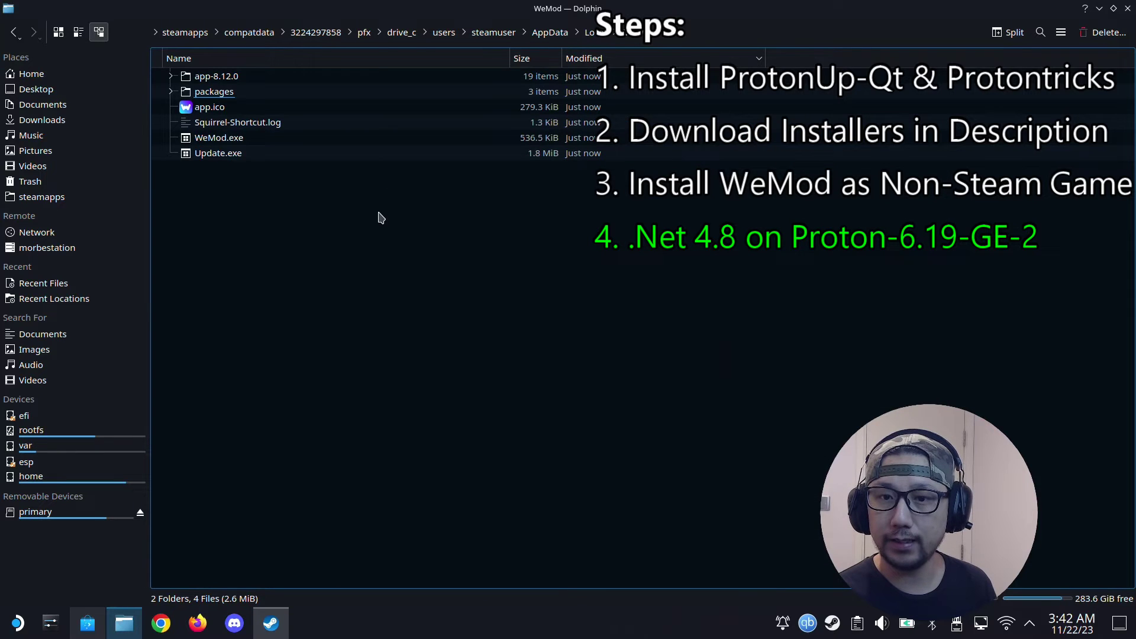
click(659, 32)
triple_click(659, 32)
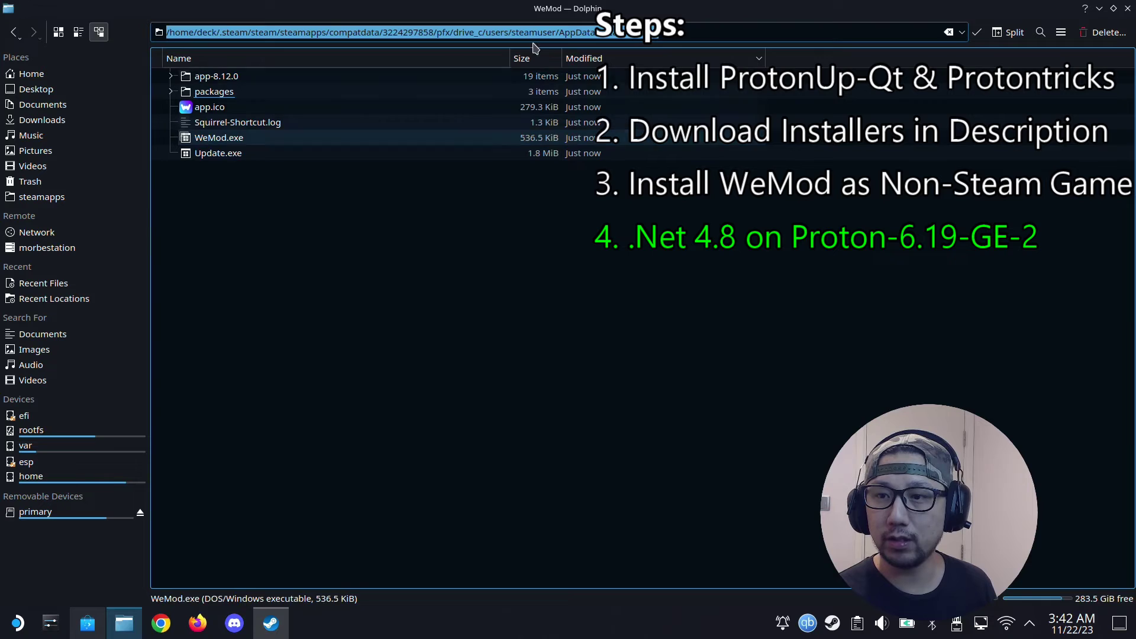
right_click(581, 34)
click(617, 96)
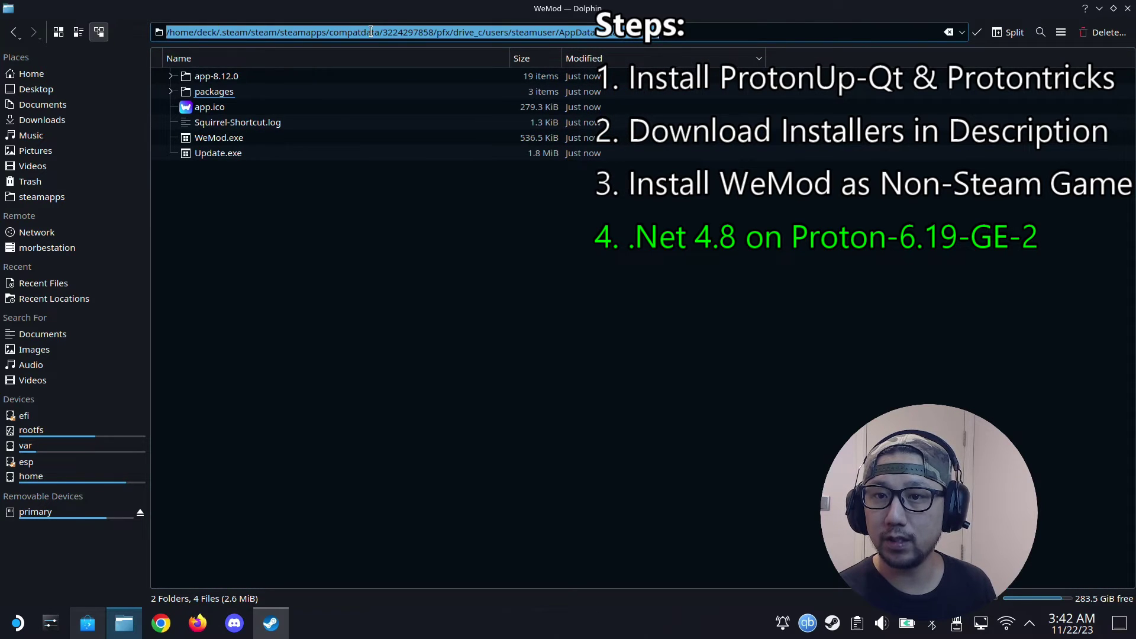
Step: Switch to Steam and open the shortcut properties of WeMod-8.12.0.exe
click(274, 623)
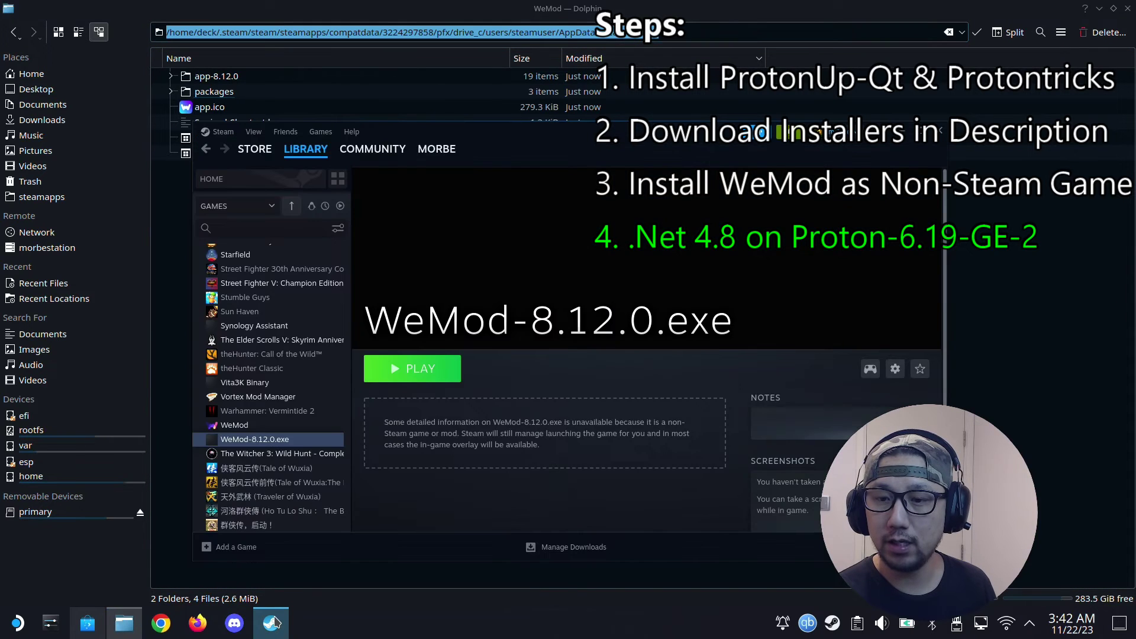
click(896, 368)
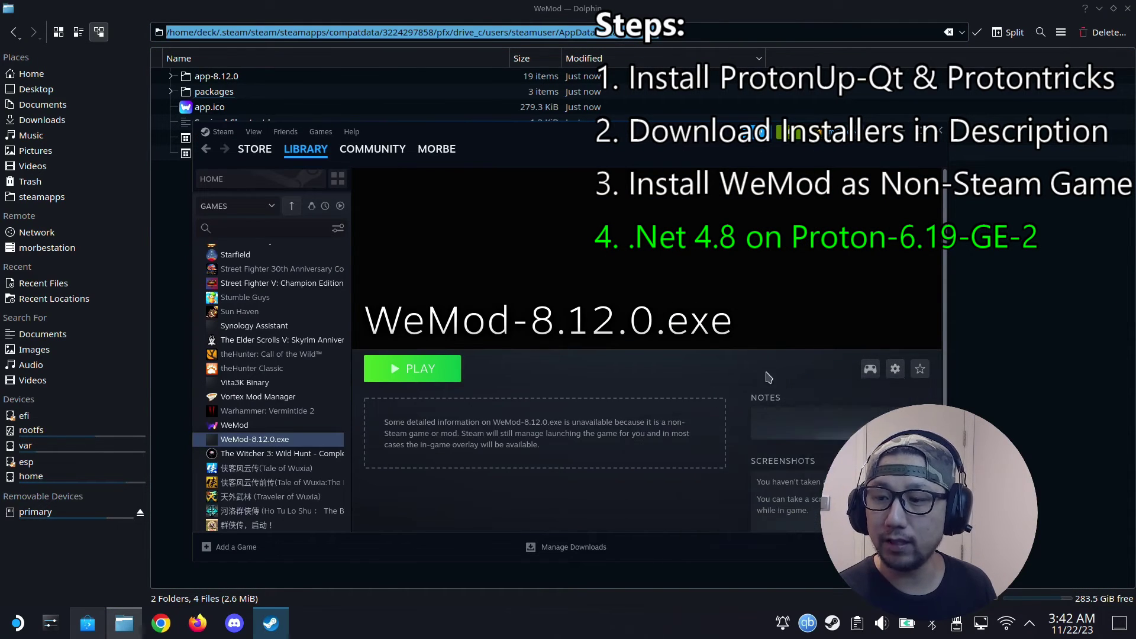
click(896, 369)
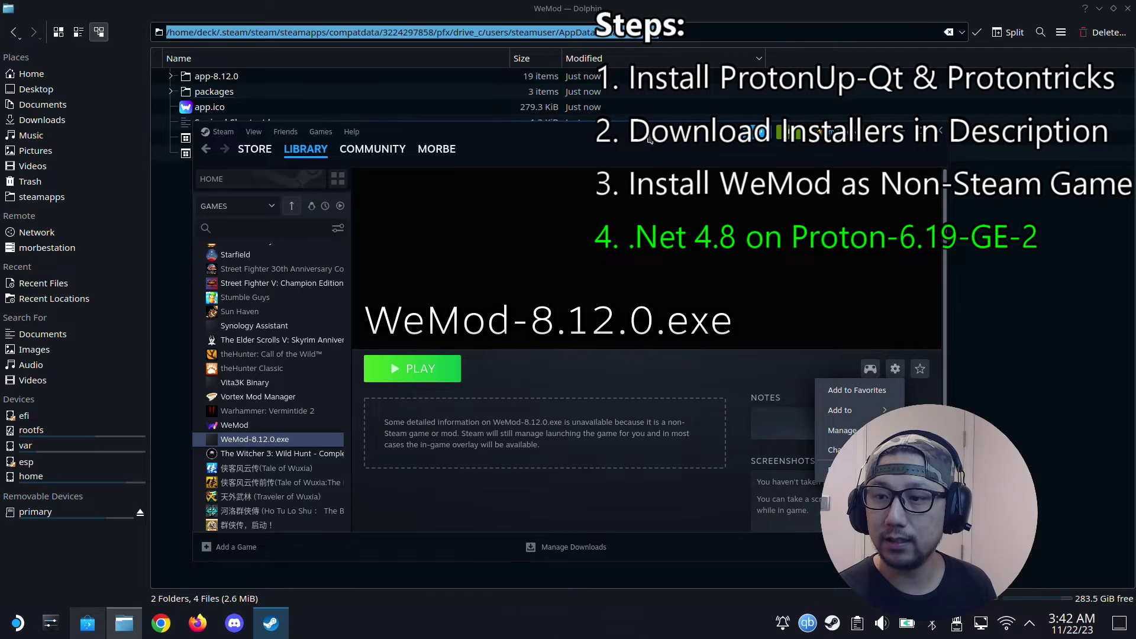
drag(607, 123, 455, 16)
click(689, 362)
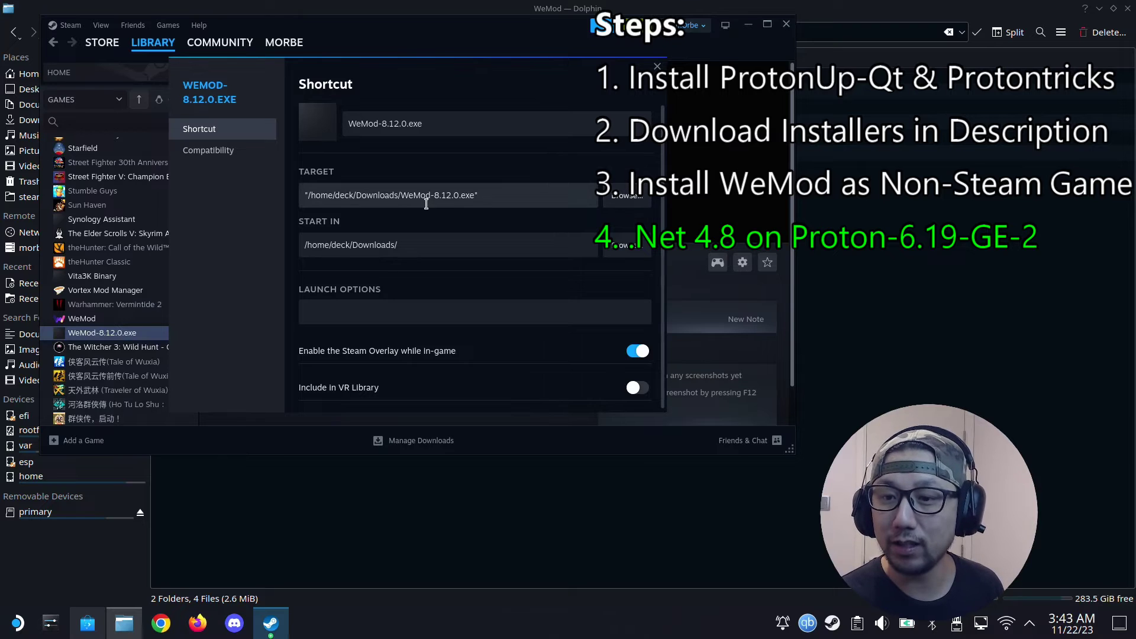
Step: Browse for a new shortcut target using the copied WeMod folder path and choose WeMod.exe there
click(628, 195)
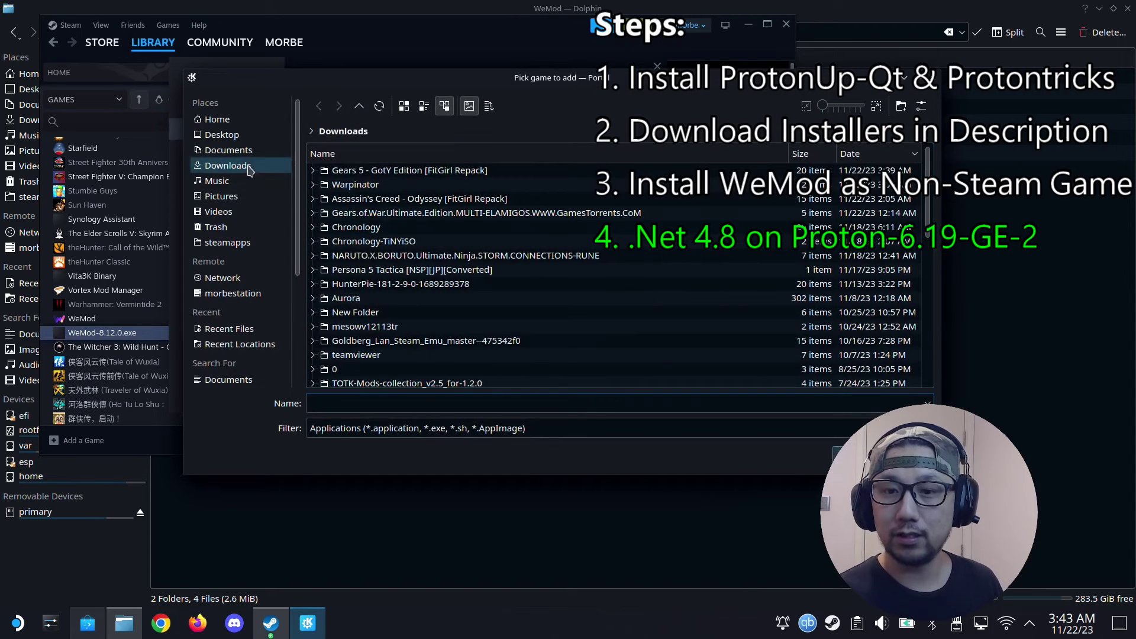
double_click(391, 133)
triple_click(422, 130)
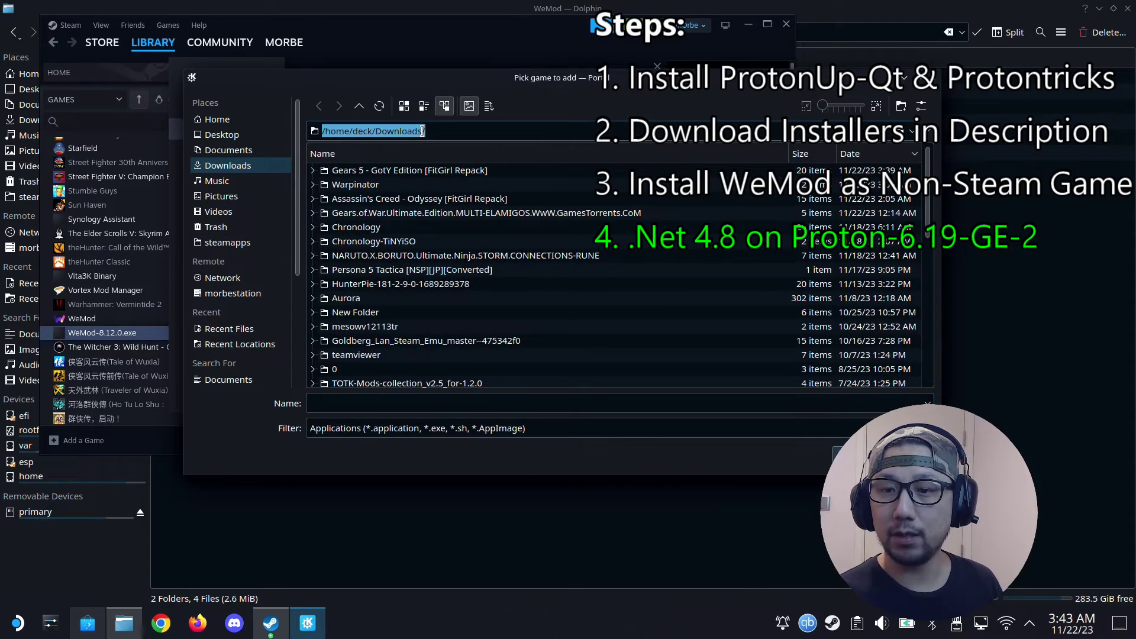
right_click(405, 133)
click(450, 212)
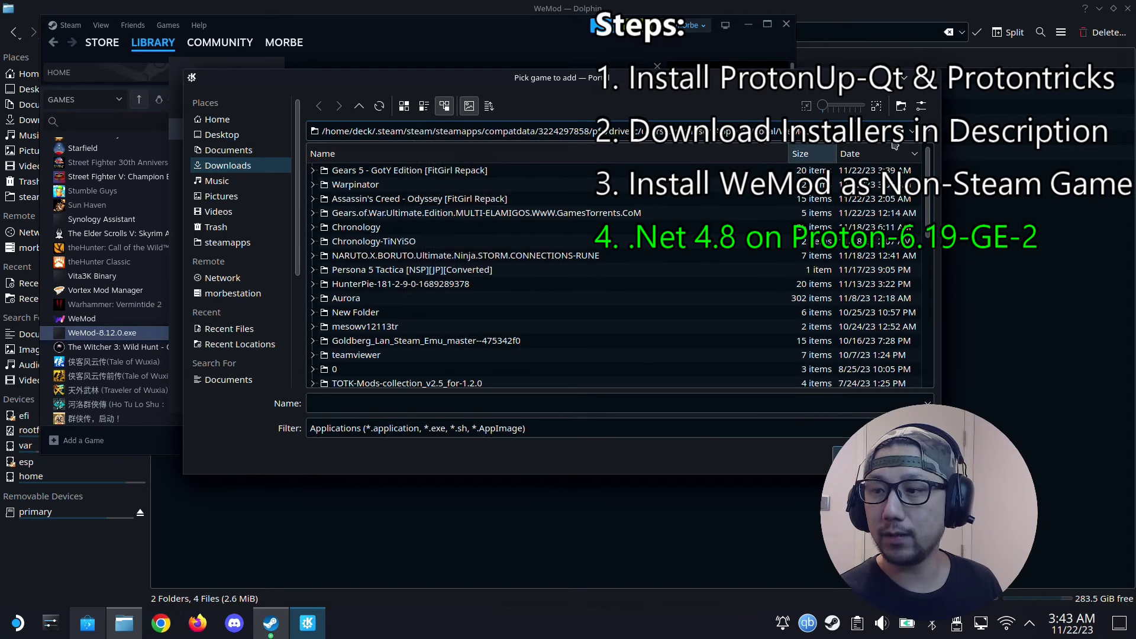
key(Return)
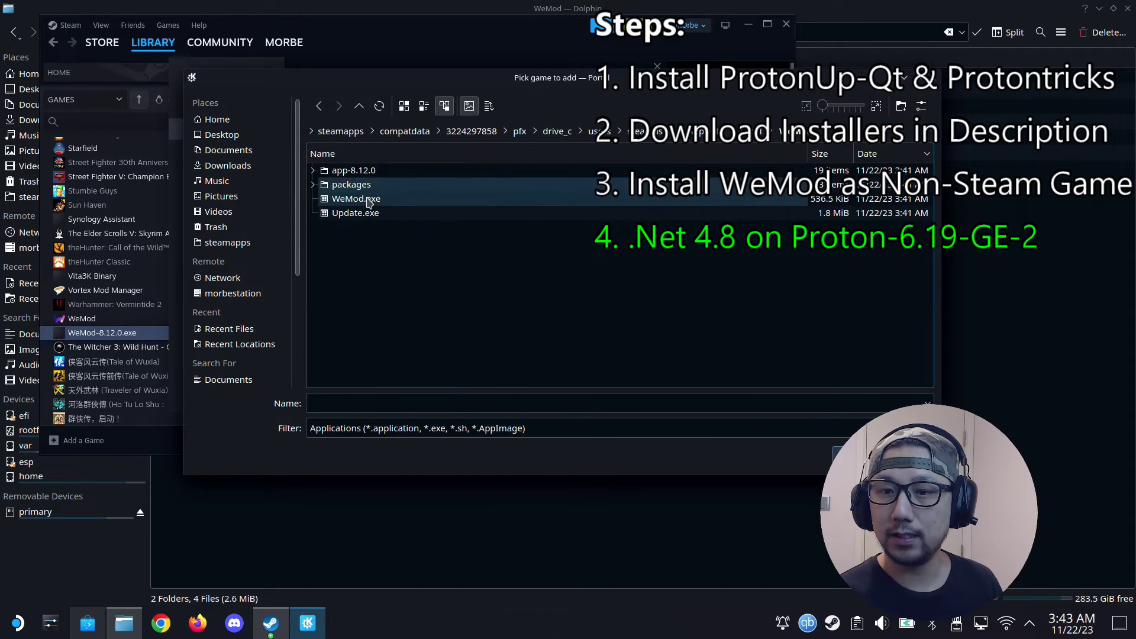
double_click(345, 203)
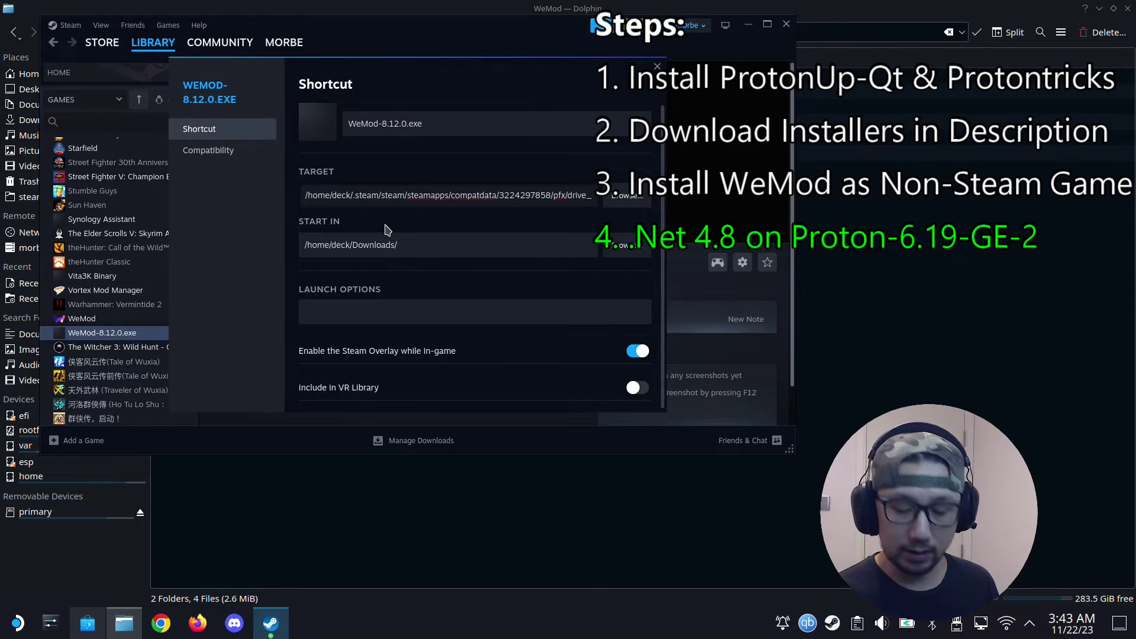
Step: Enclose the shortcut's target path to WeMod.exe in double quotation marks
text(")
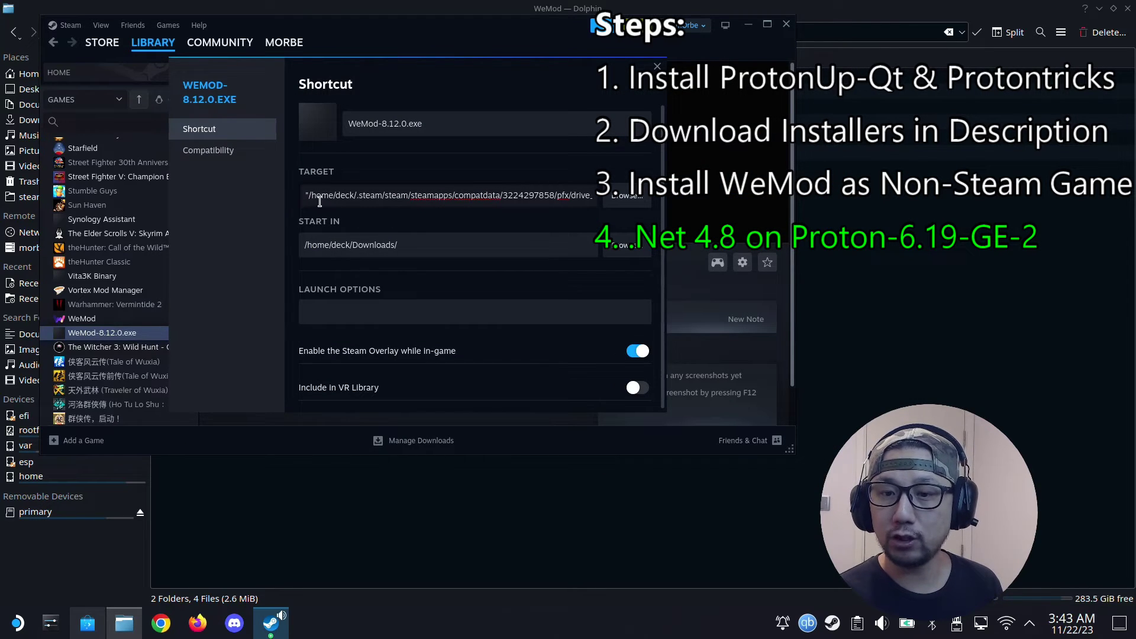
drag(310, 197, 627, 207)
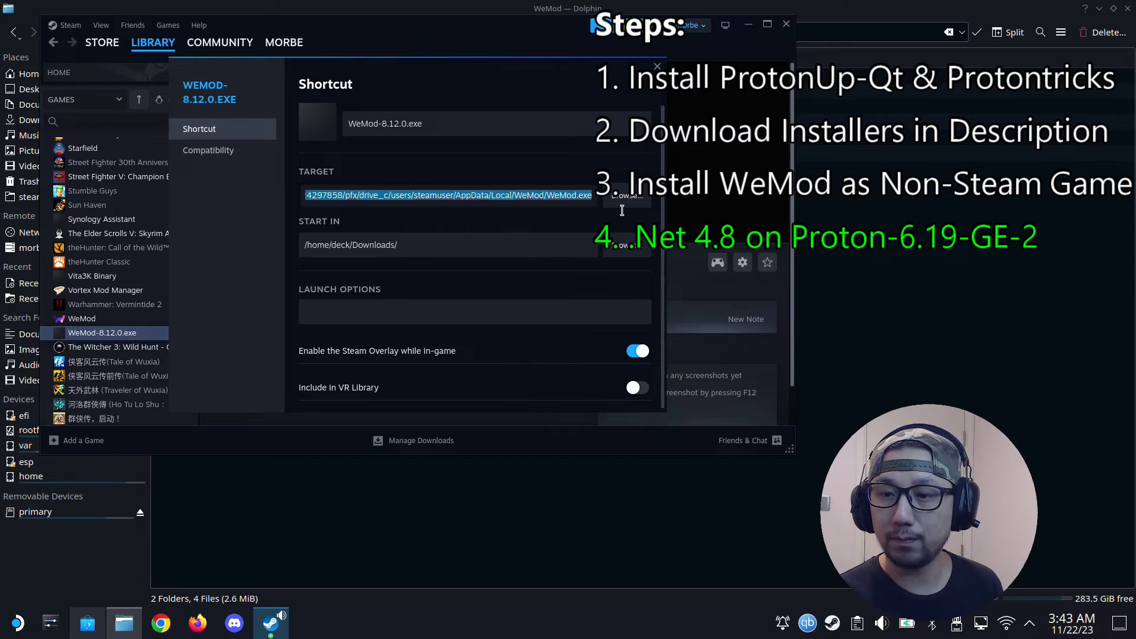
click(594, 196)
text(")
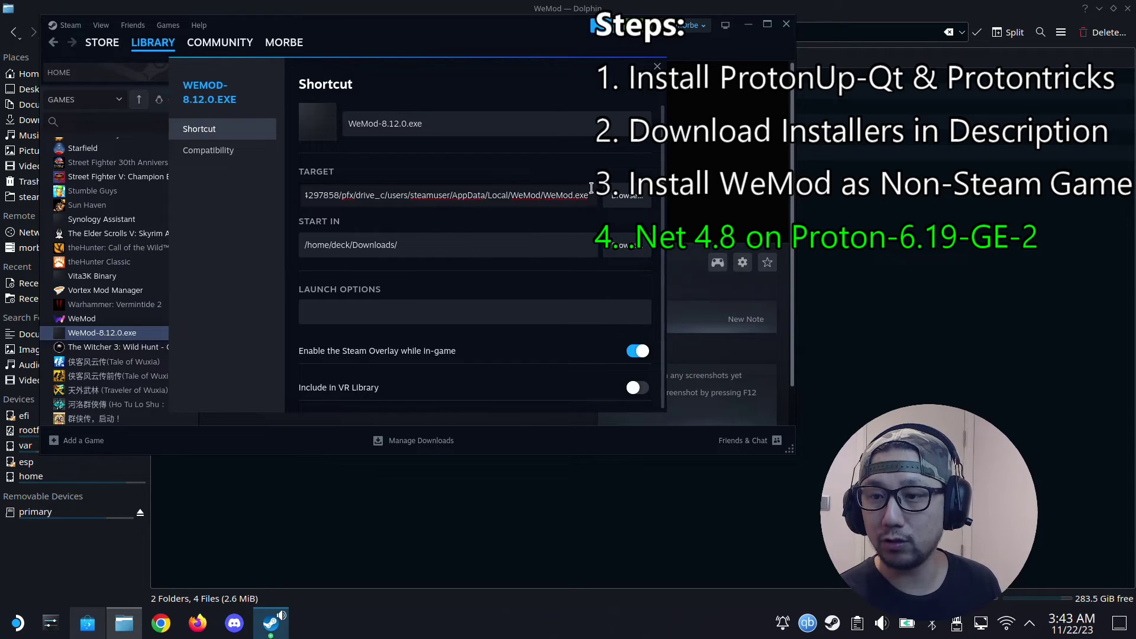
Step: Replace the Start In path with the copied WeMod folder path, and display the shortcut's compatibility settings
click(527, 243)
key(ctrl+a)
key(BackSpace)
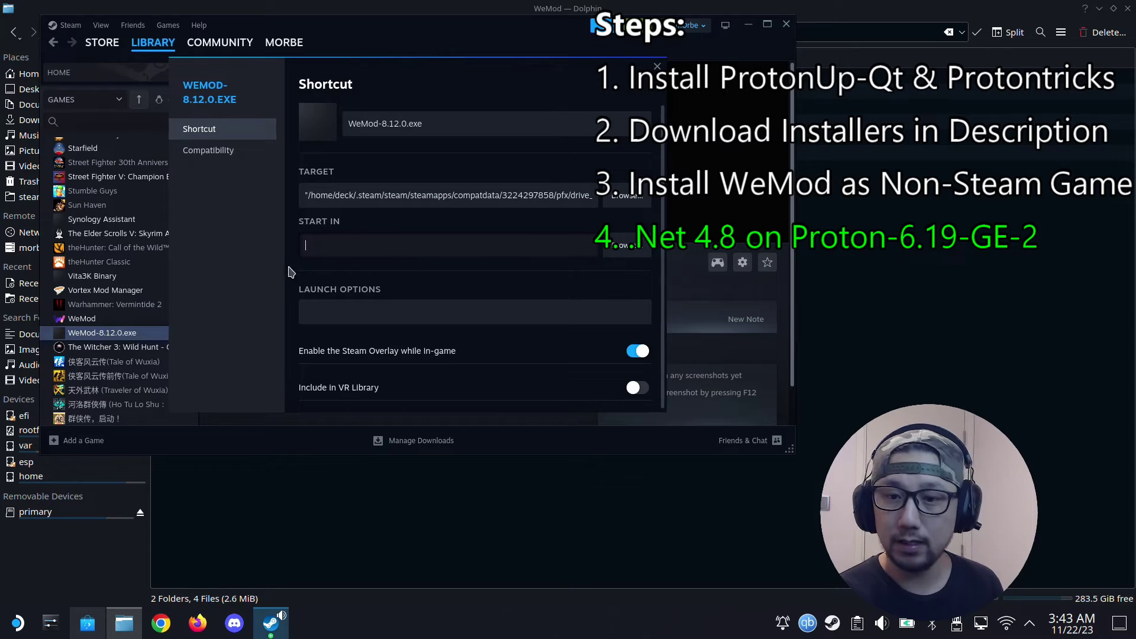
right_click(327, 248)
click(348, 259)
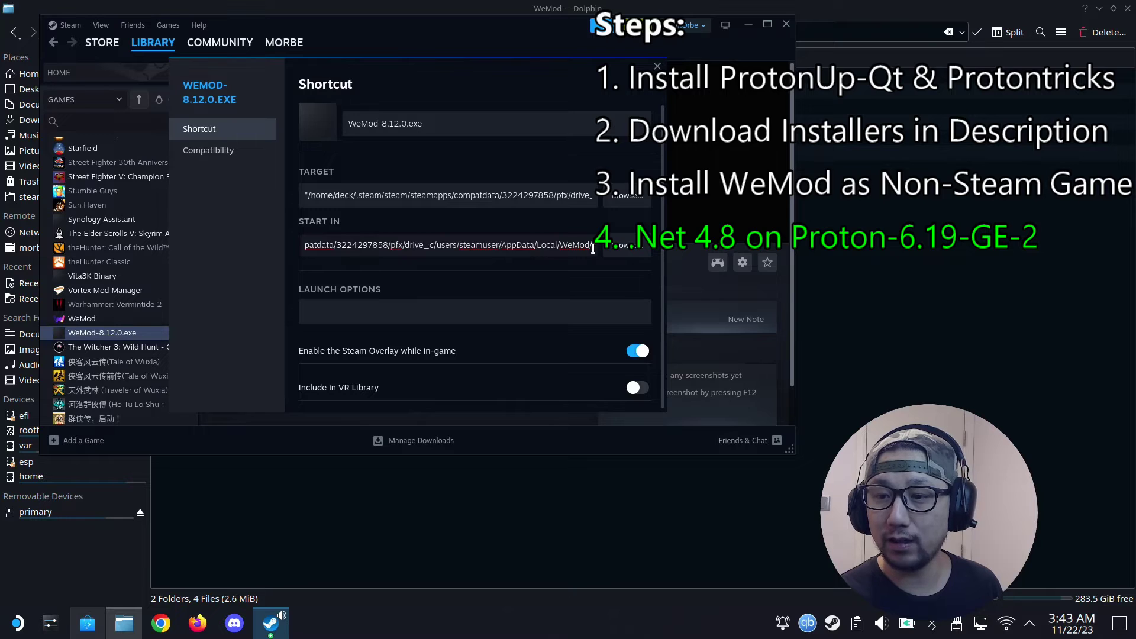
drag(593, 248, 256, 235)
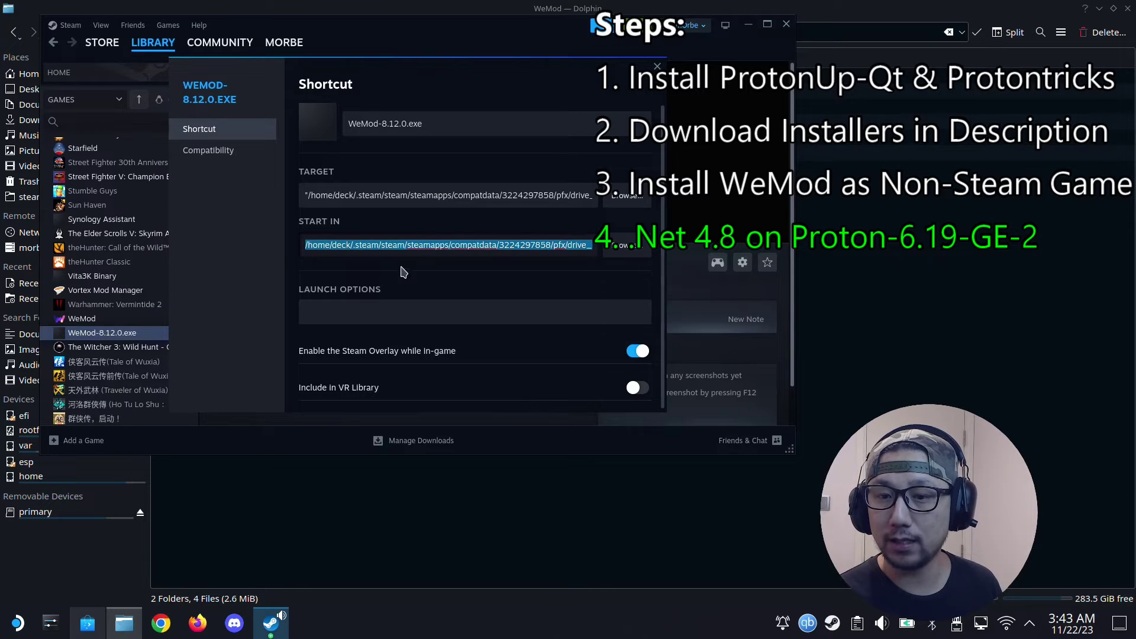
click(213, 151)
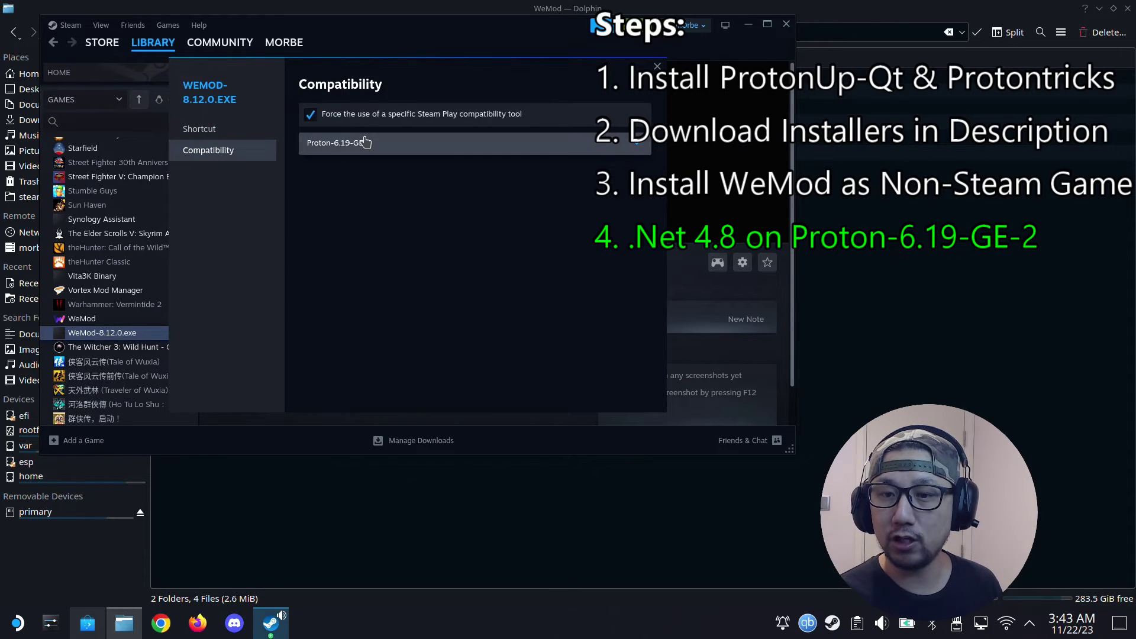
Step: Switch the forced compatibility tool of WeMod-8.12.0.exe to Proton Experimental, close its properties and launch it
click(365, 142)
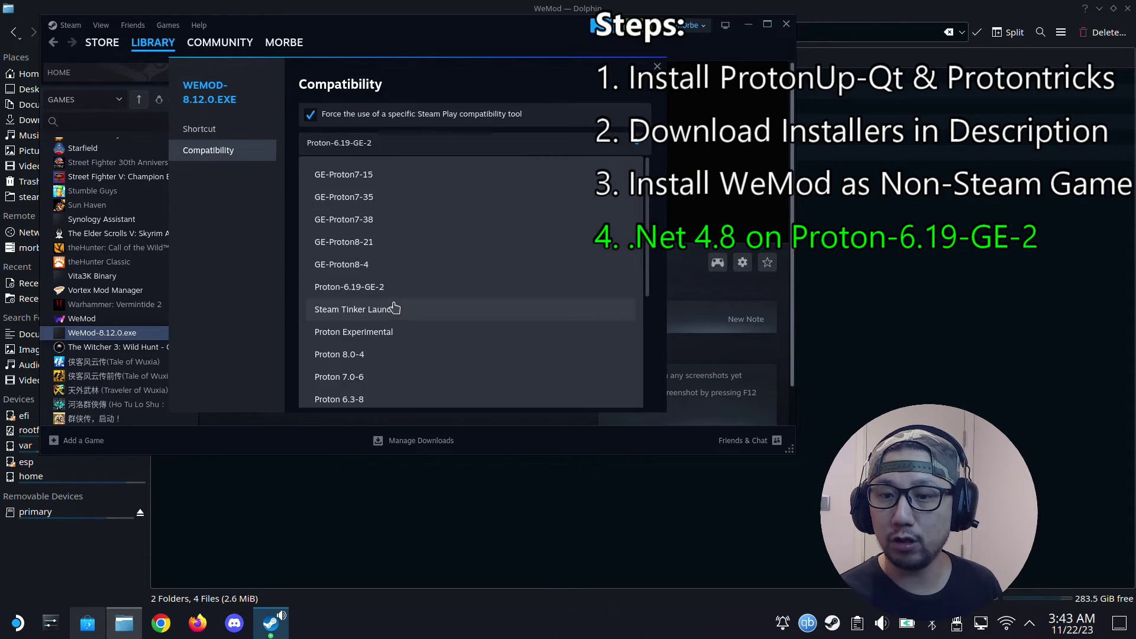
click(354, 333)
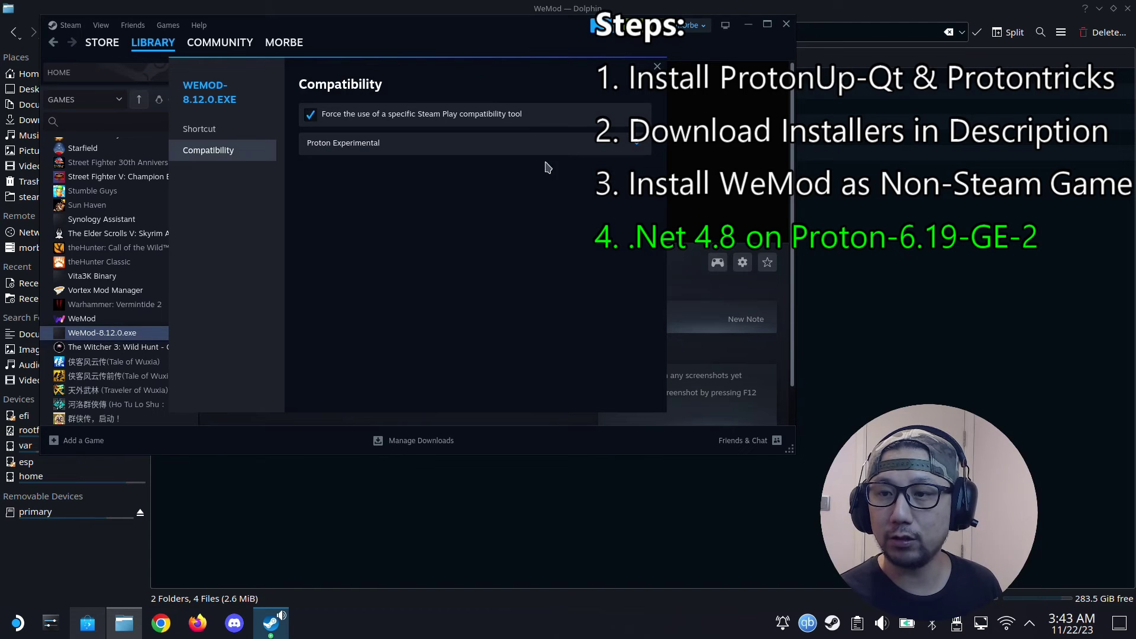
click(657, 66)
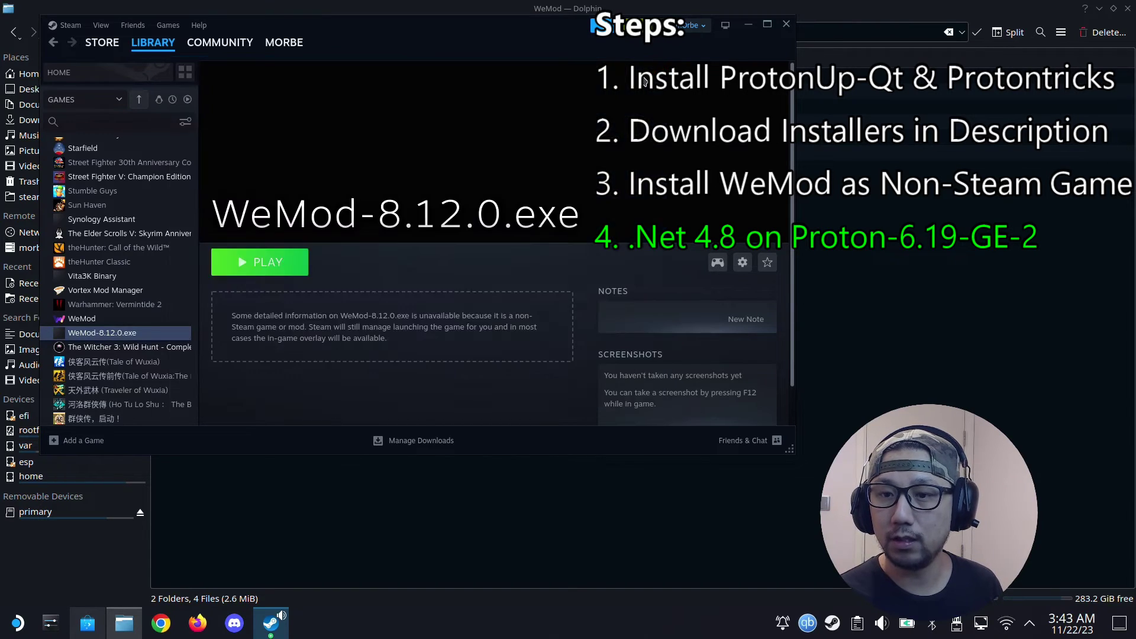
click(277, 271)
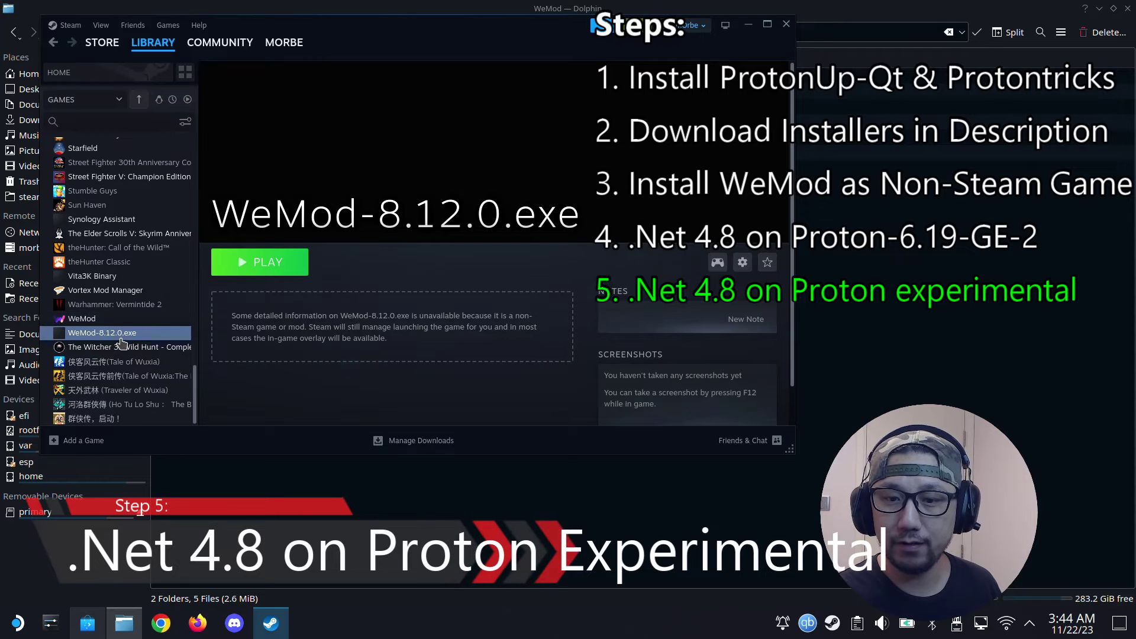
Step: Start Protontricks and open the non-Steam shortcut WeMod-8.12.0.exe in it
click(17, 623)
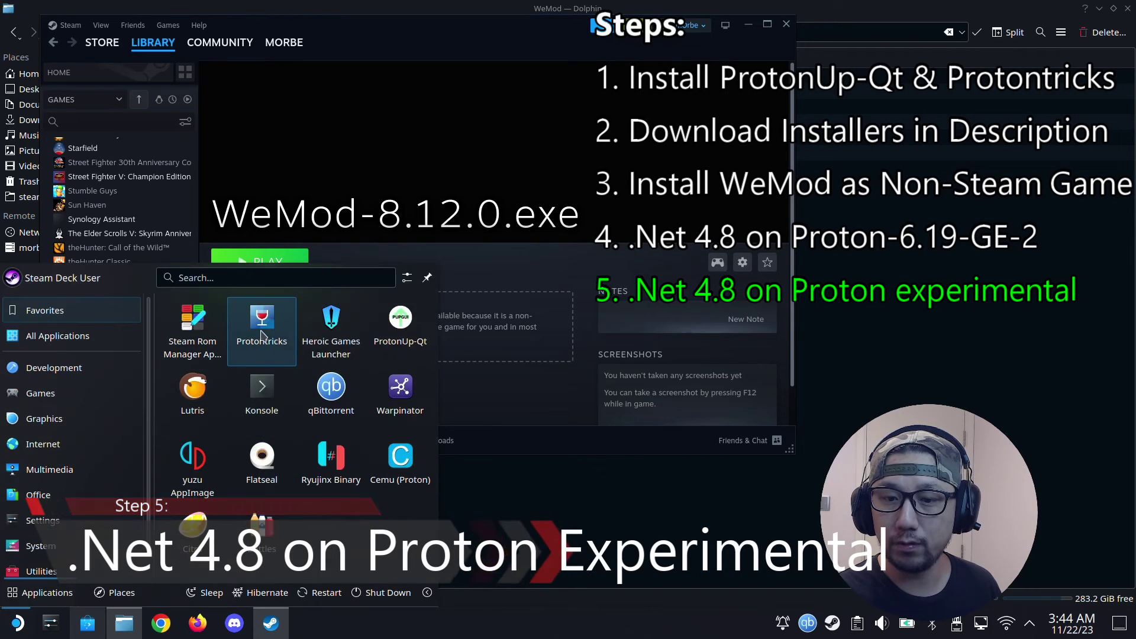
click(258, 272)
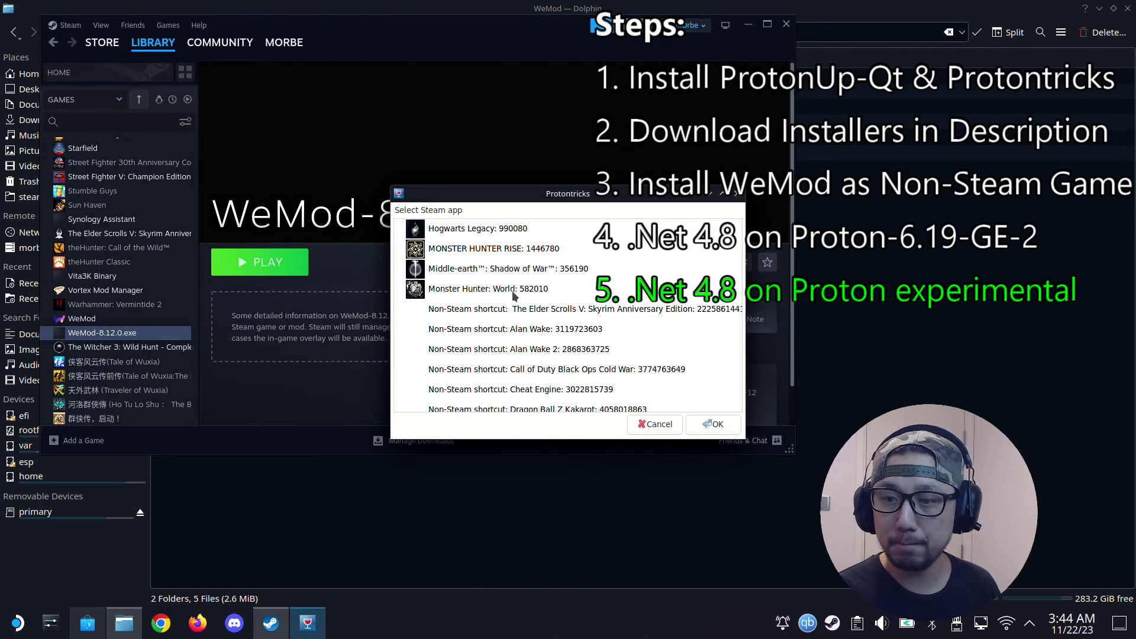
scroll(515, 297, down, 5)
scroll(519, 390, down, 3)
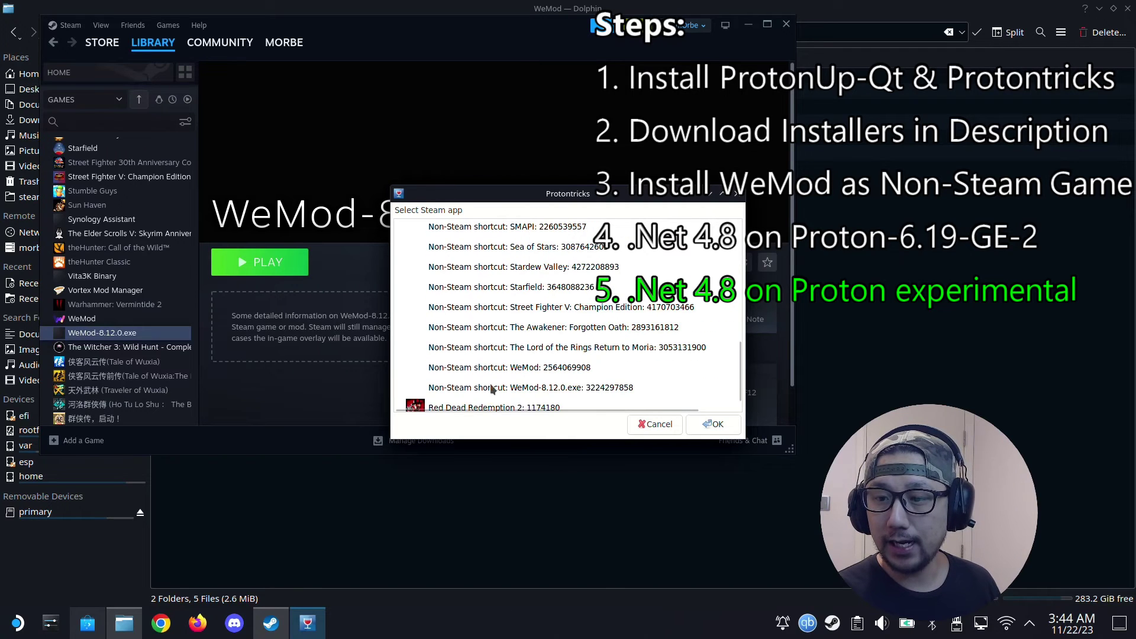
click(462, 388)
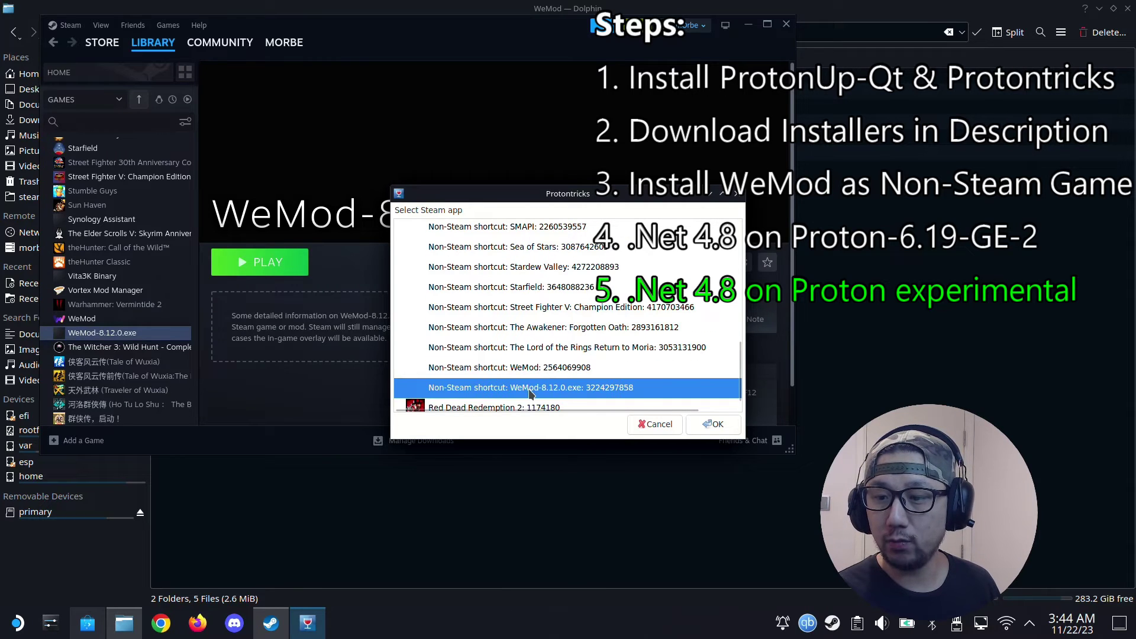
double_click(582, 393)
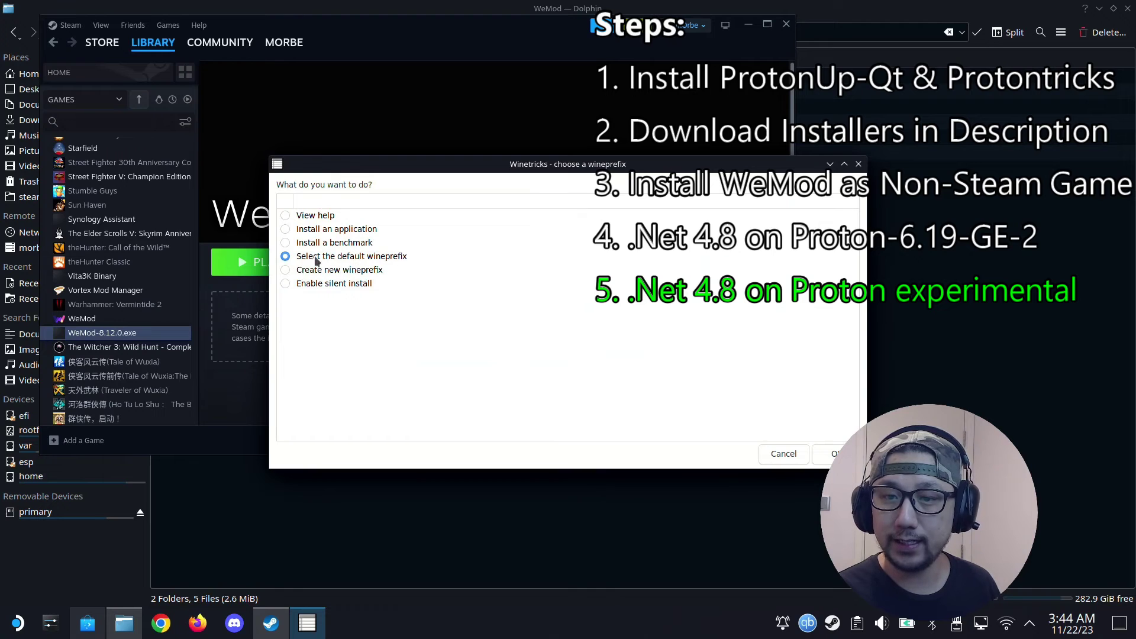
Step: Select the default wineprefix and run its uninstaller
click(827, 459)
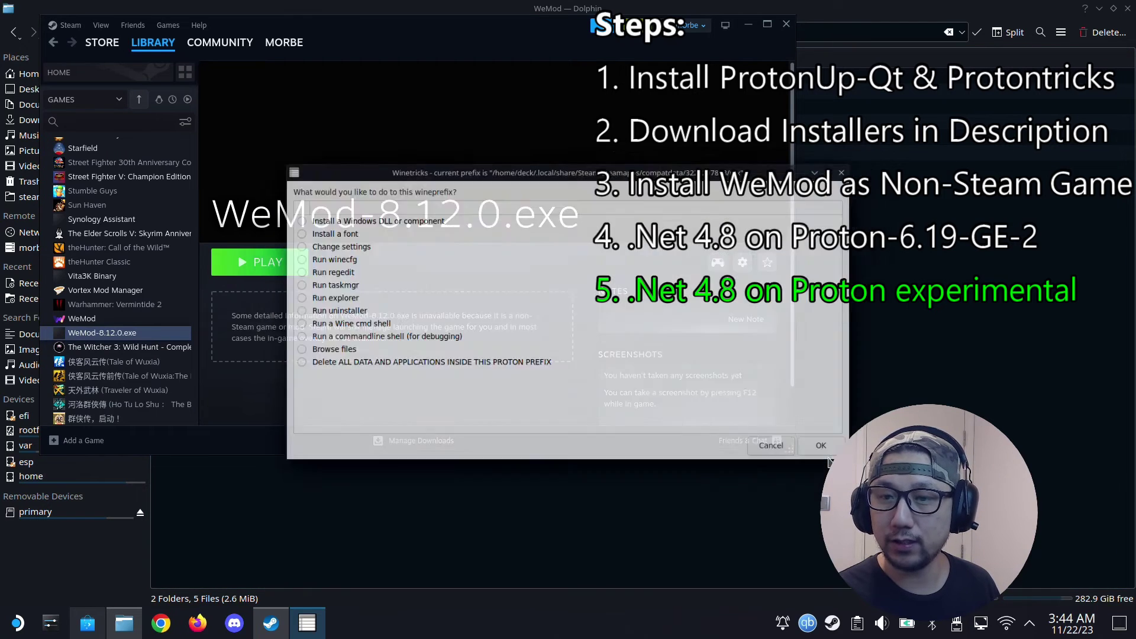
click(318, 314)
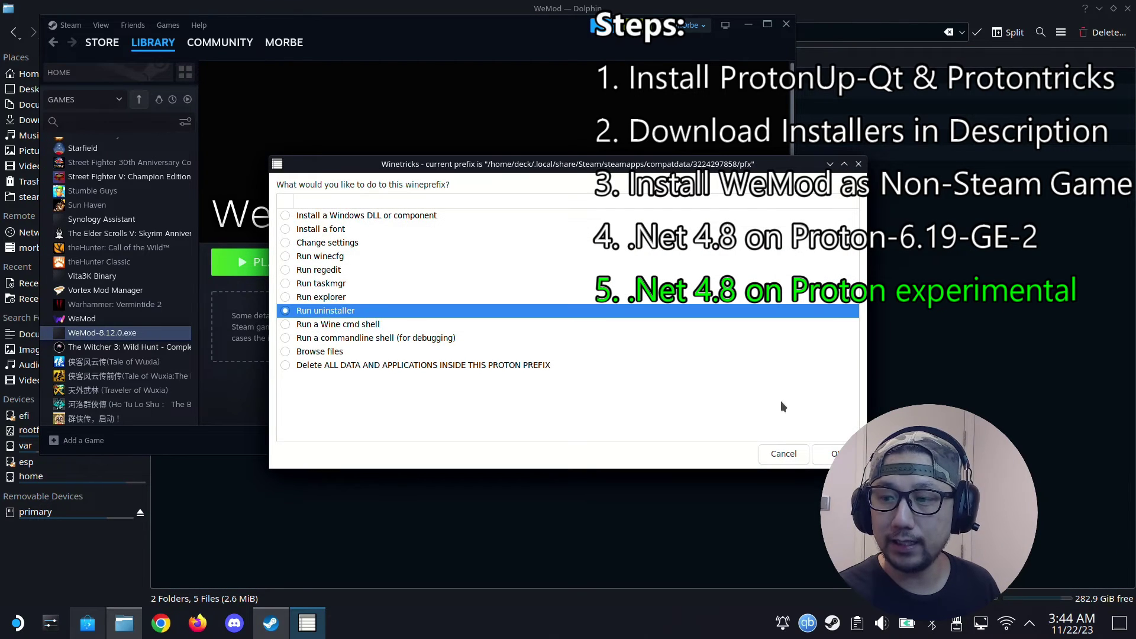
click(828, 452)
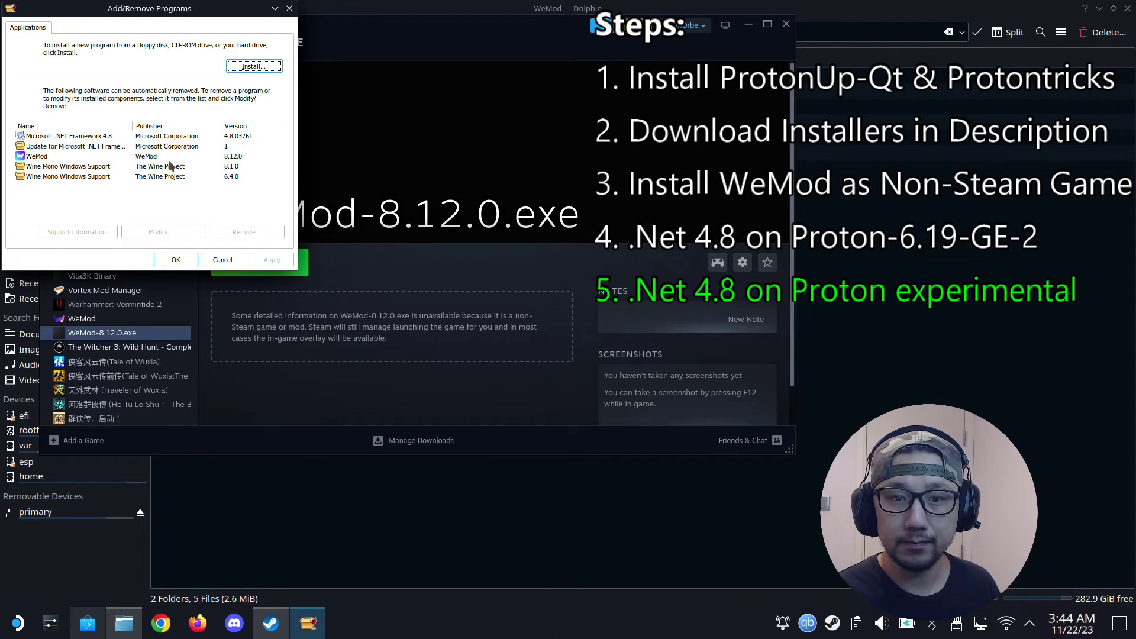
Step: Remove Microsoft .NET Framework 4.8 from the prefix, continuing past the setup warnings and finishing the removal
click(160, 137)
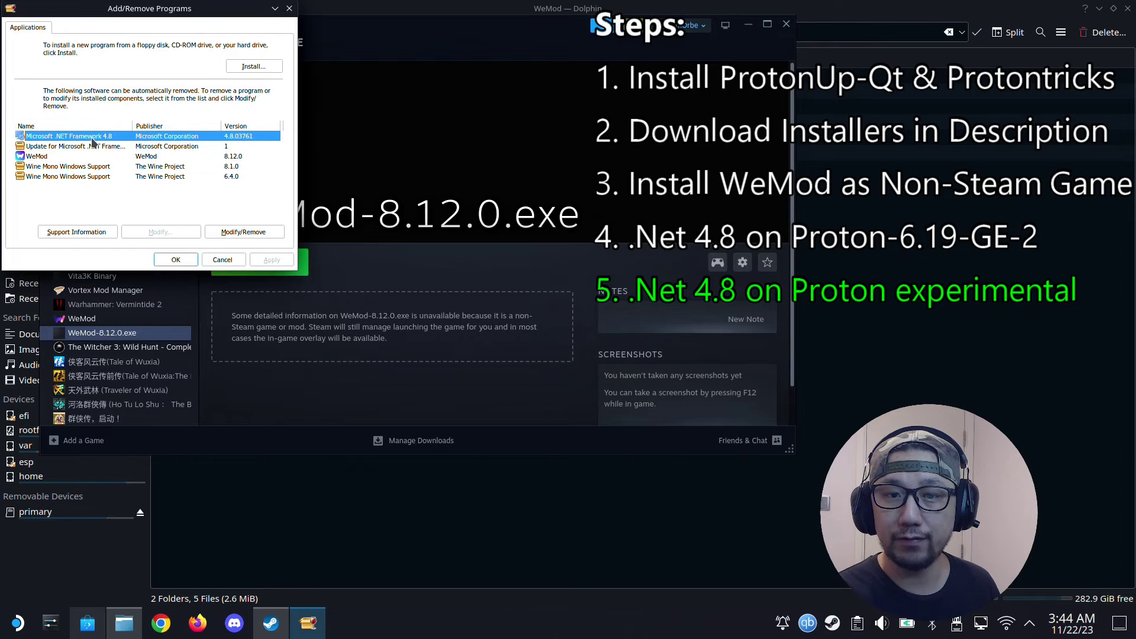
click(260, 235)
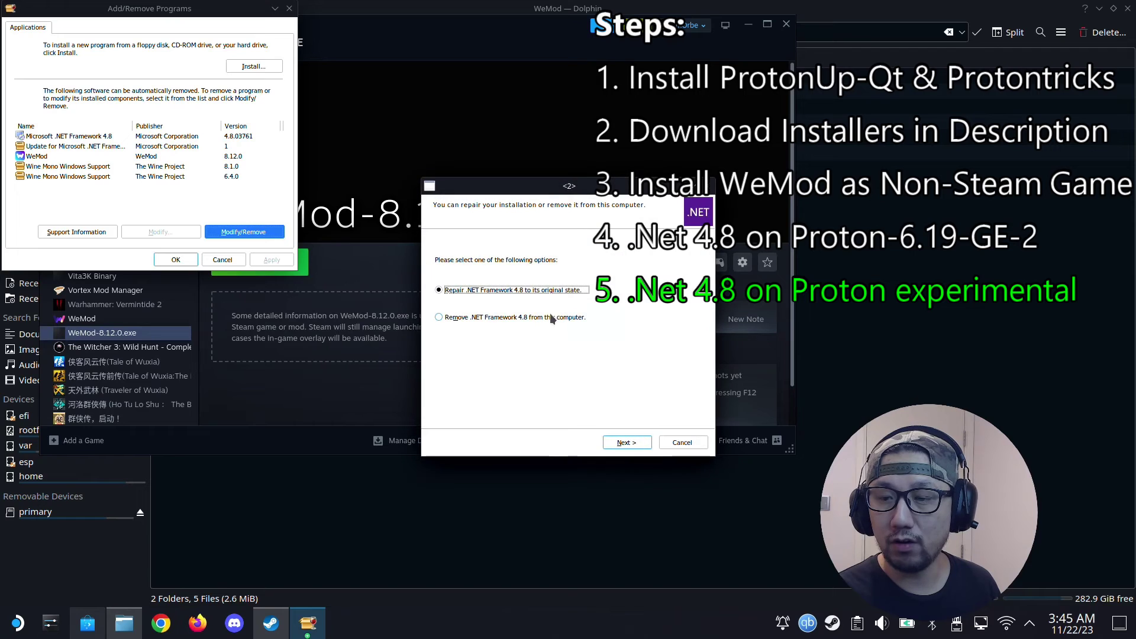
click(450, 318)
click(626, 442)
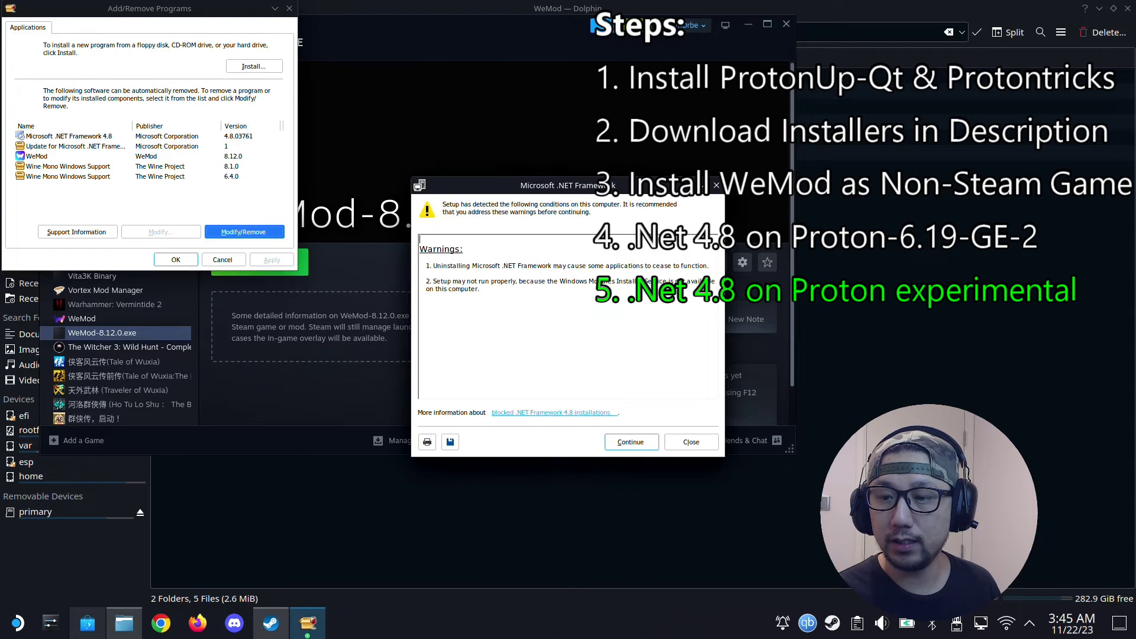
click(617, 448)
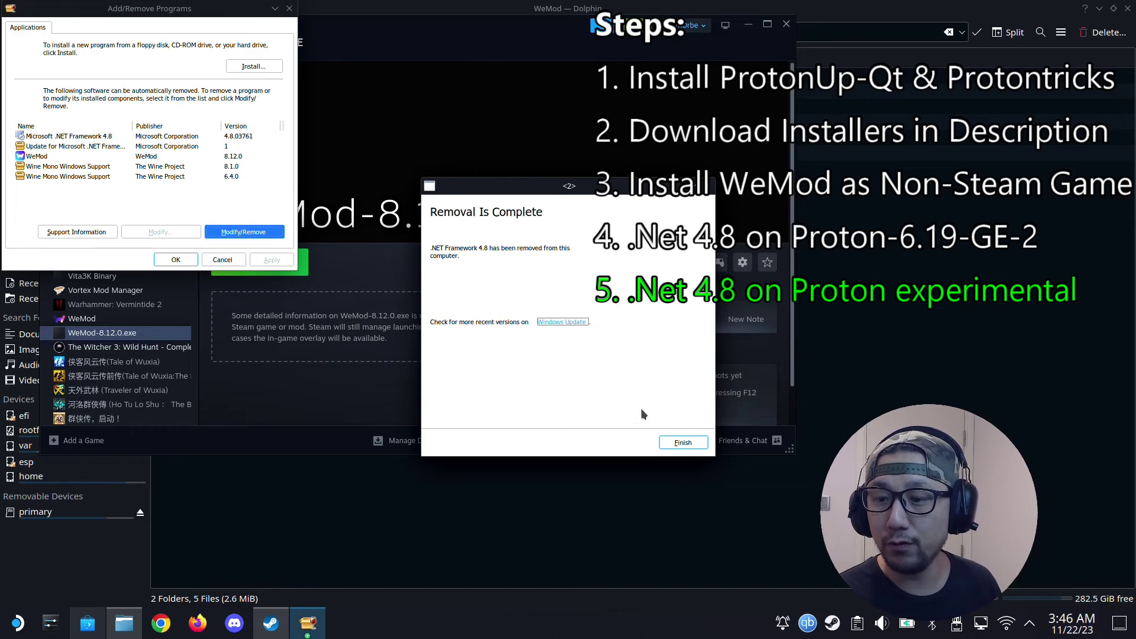
click(683, 443)
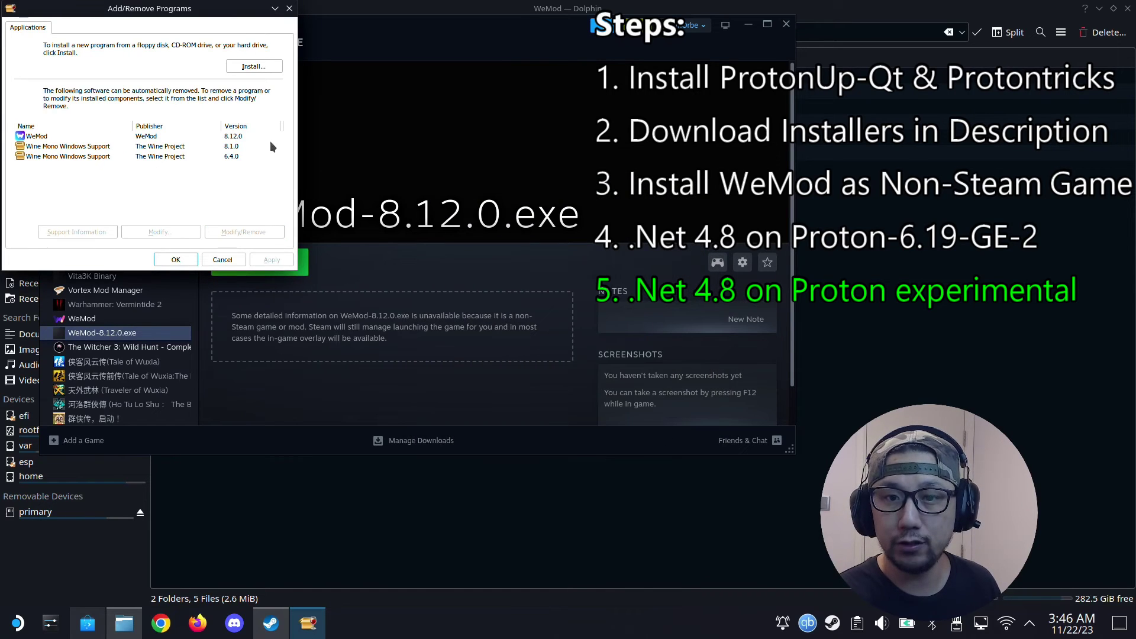
Step: Run the installer ndp48-x86-x64-allos-enu.exe from Downloads as a new program, filtering the file type to Programs (*.exe)
click(253, 66)
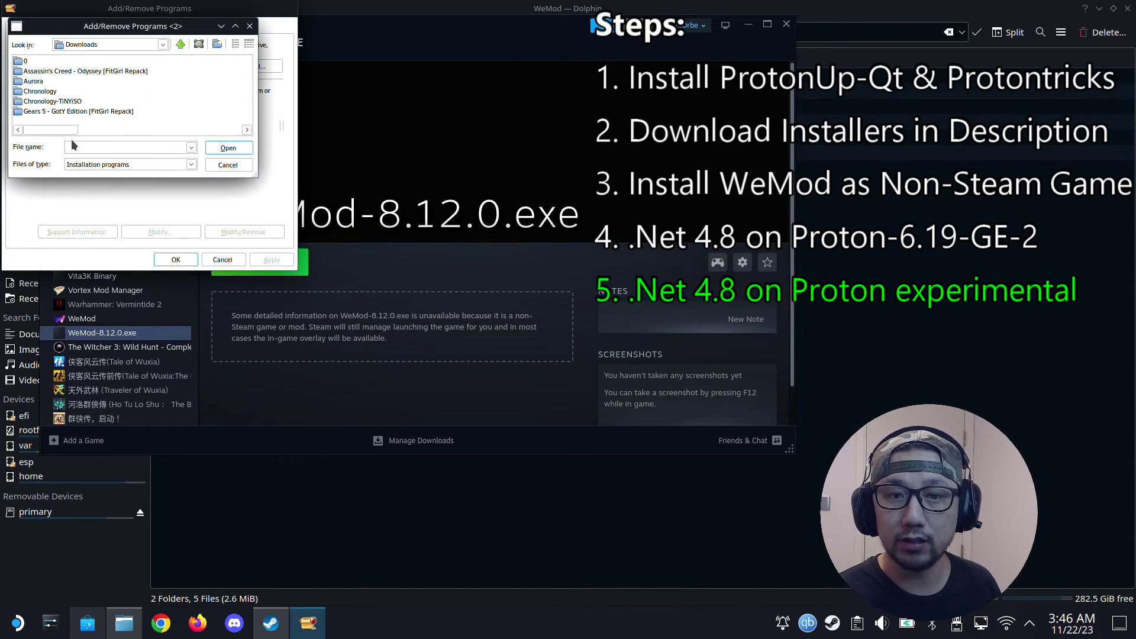
click(94, 167)
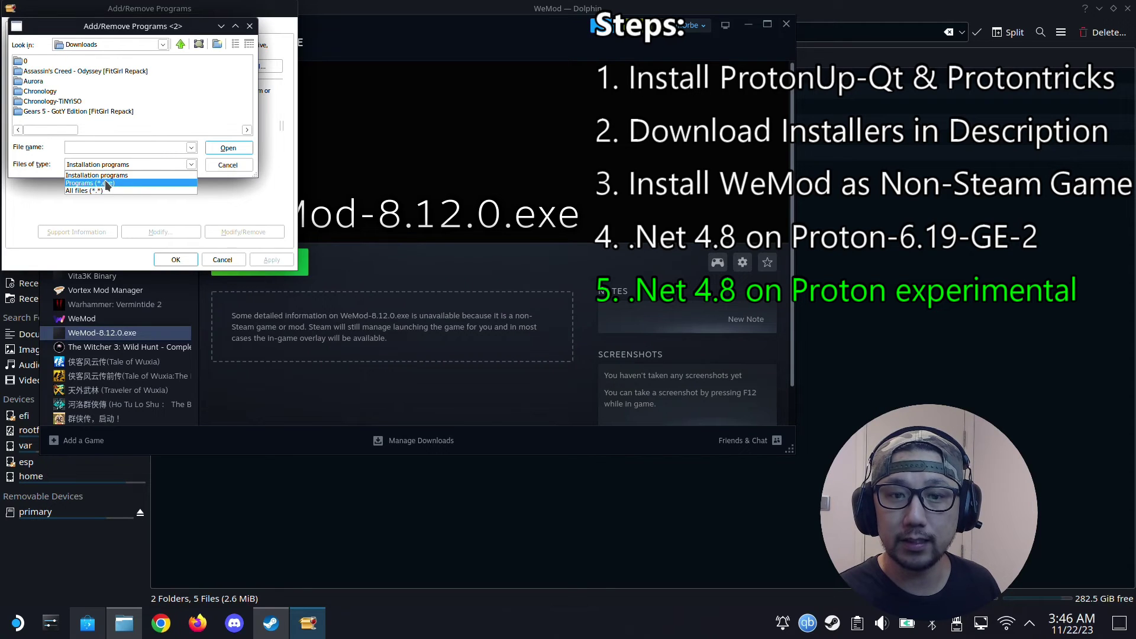
click(91, 183)
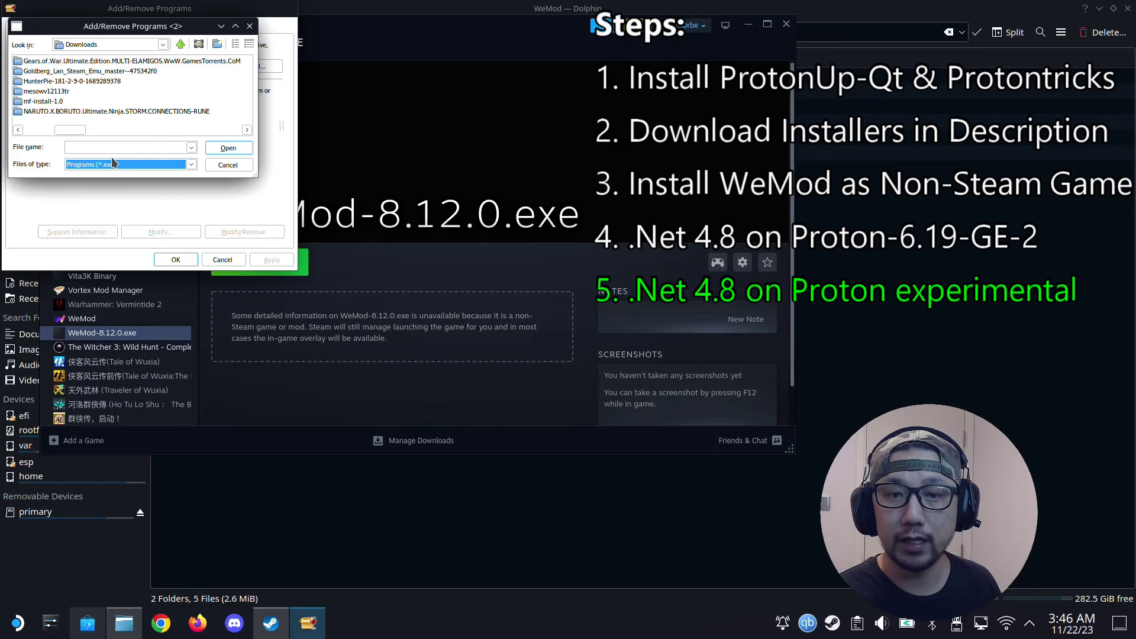
click(90, 167)
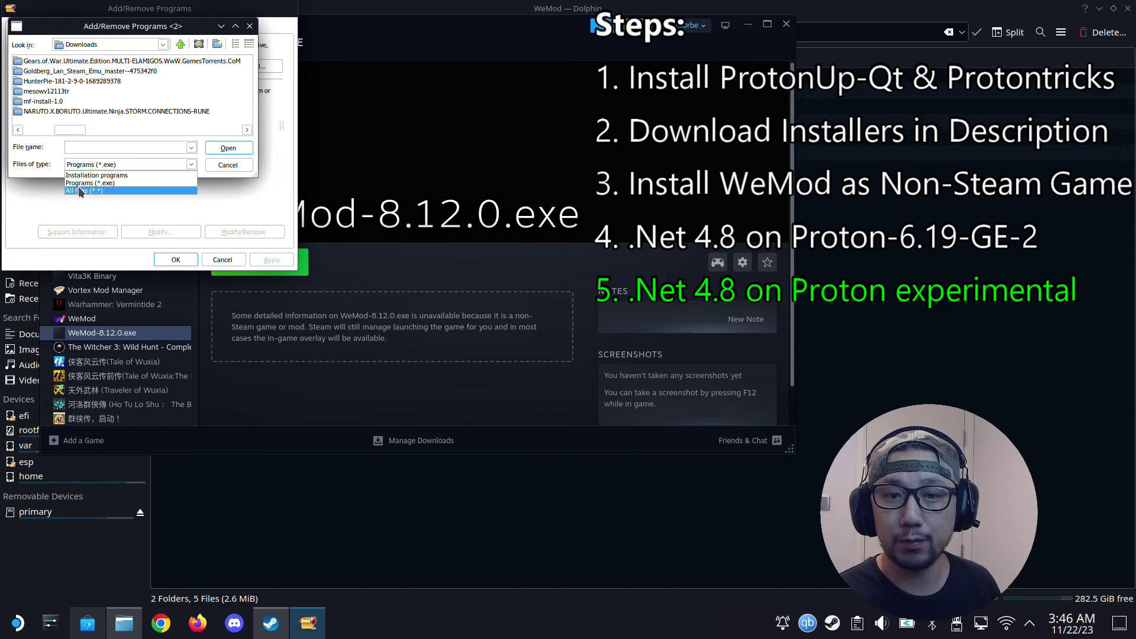
click(91, 184)
drag(51, 133, 175, 130)
click(77, 72)
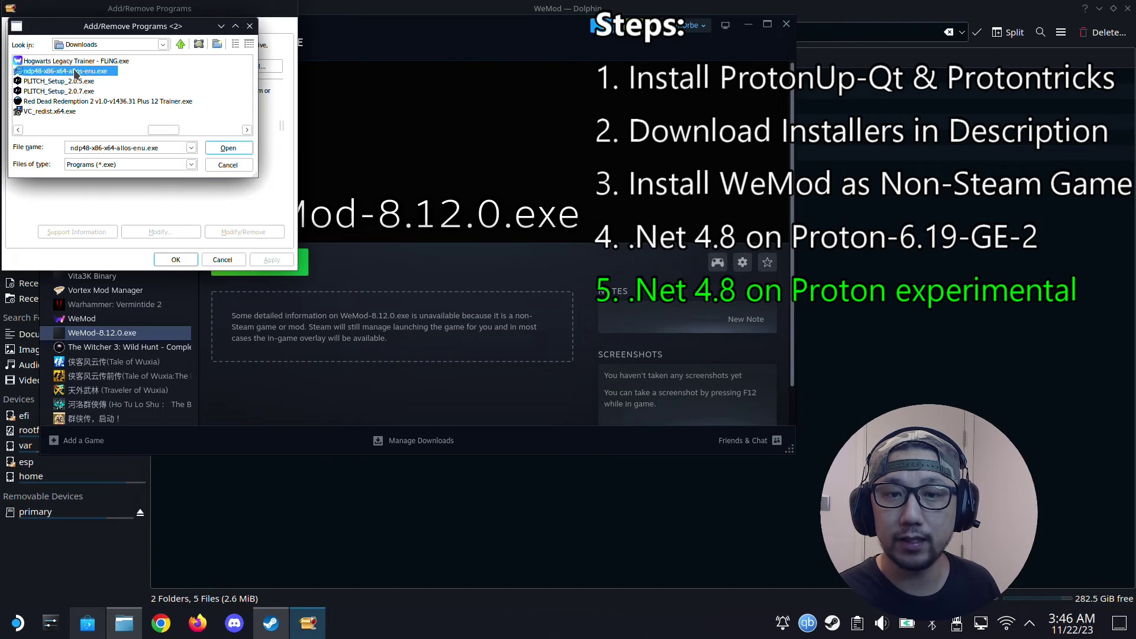
double_click(77, 72)
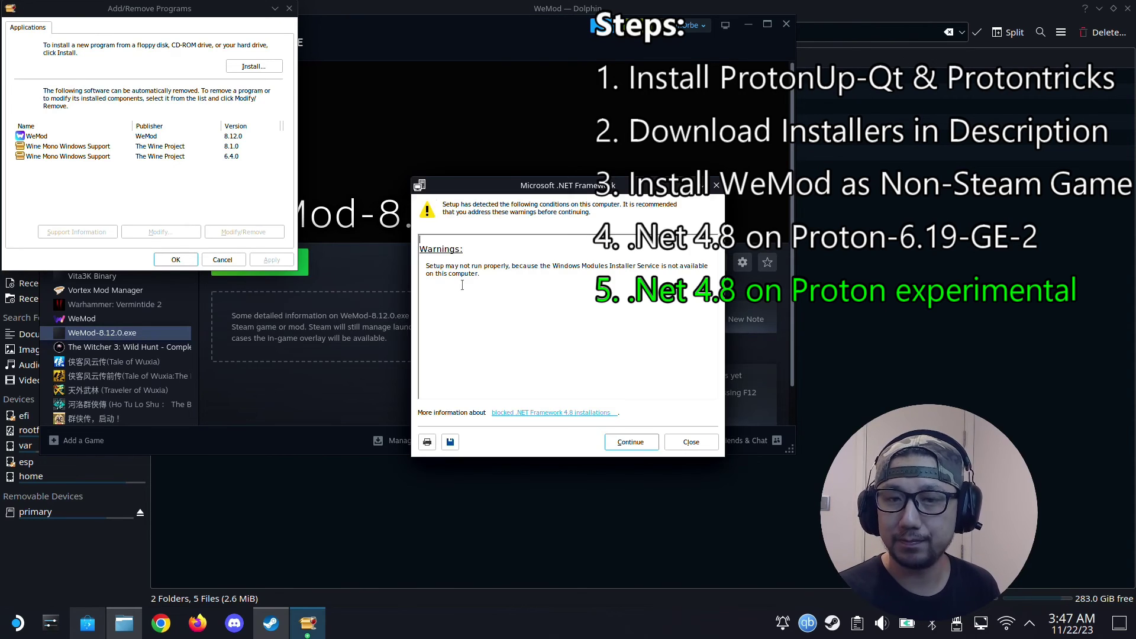
Step: Continue past the setup warning, accept the license terms, install .NET Framework 4.8, and close the Add/Remove Programs dialog
click(630, 442)
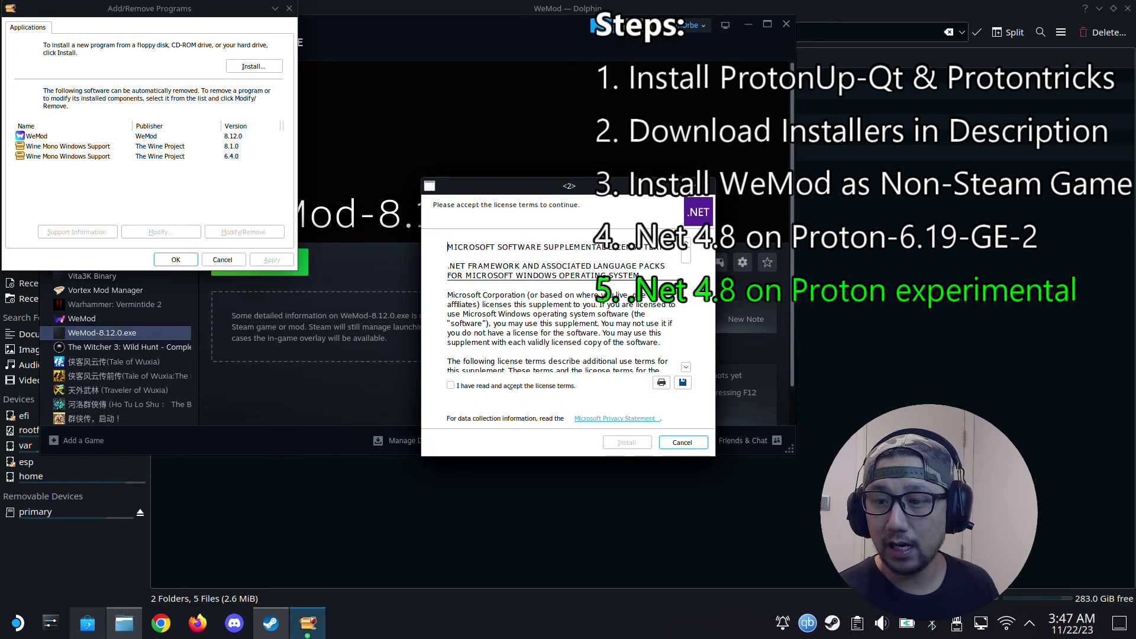
click(509, 388)
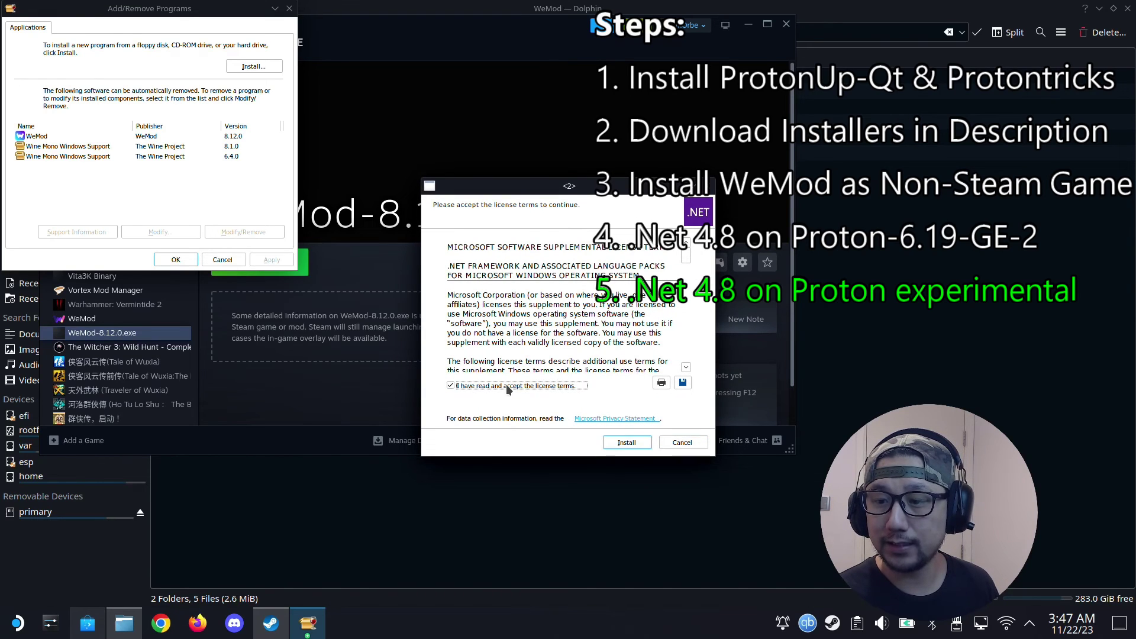
click(626, 442)
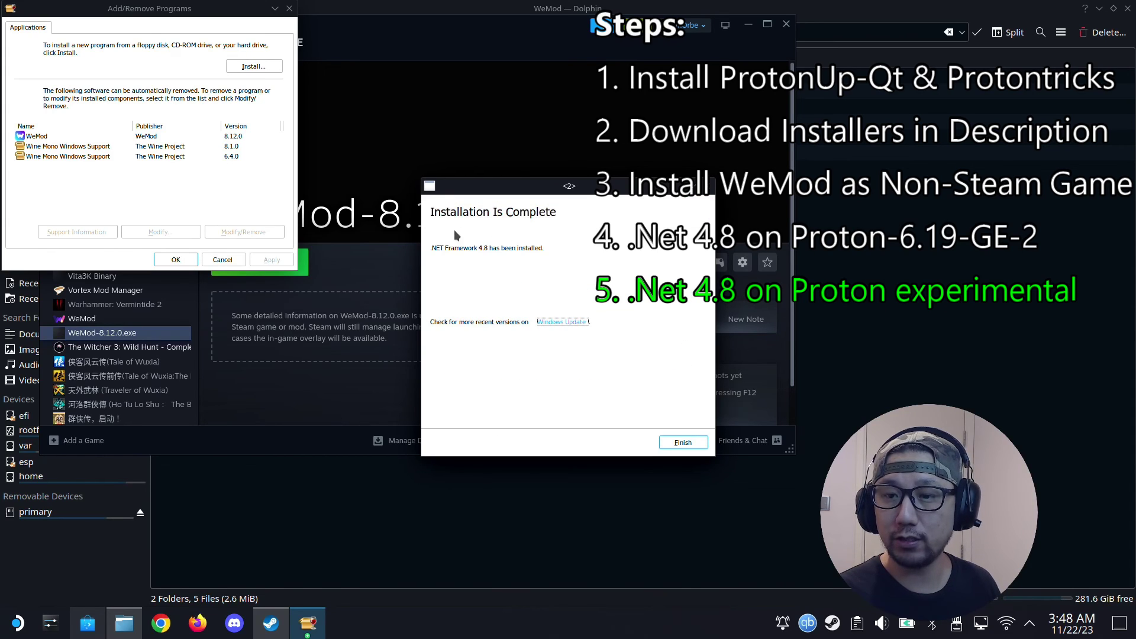
click(682, 442)
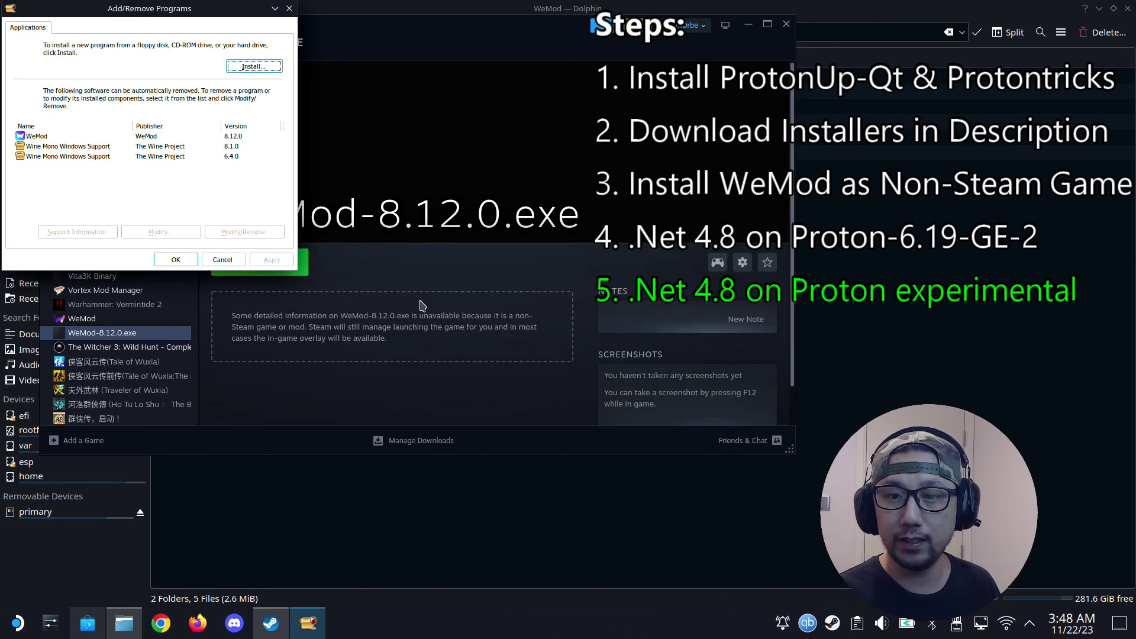
click(175, 260)
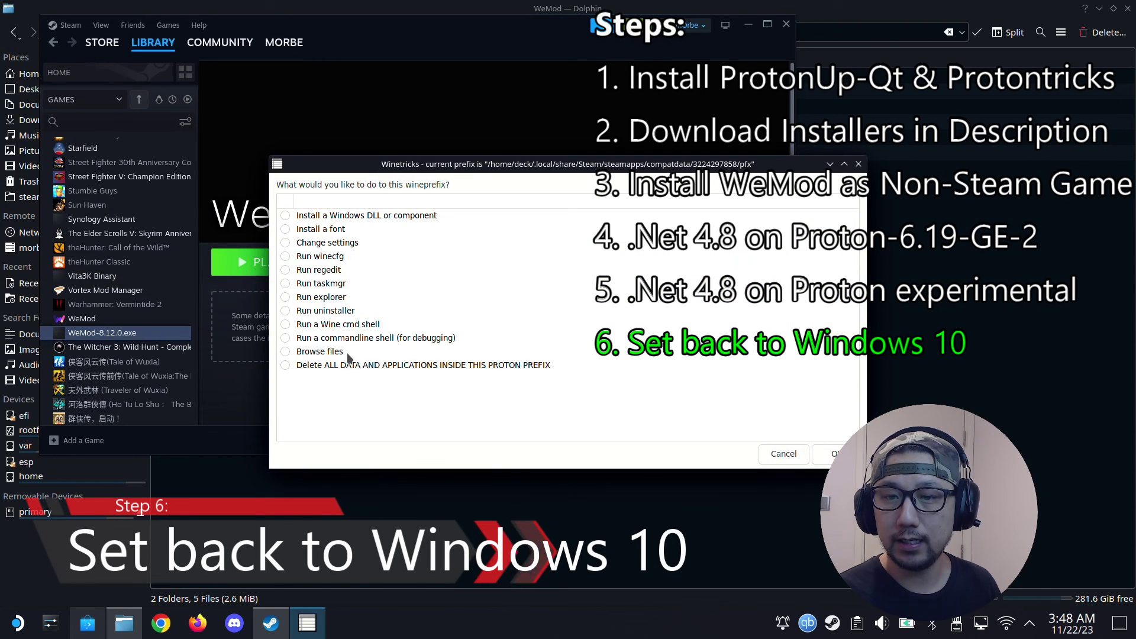
Step: Run winecfg for the prefix and set its Windows version to Windows 10
click(308, 258)
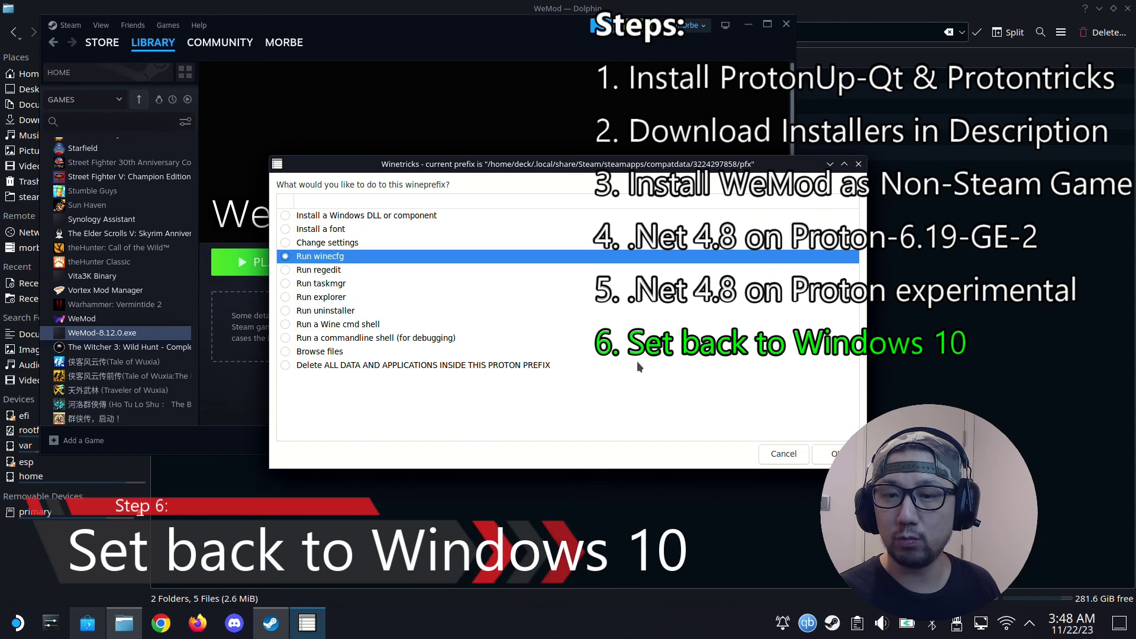
click(837, 454)
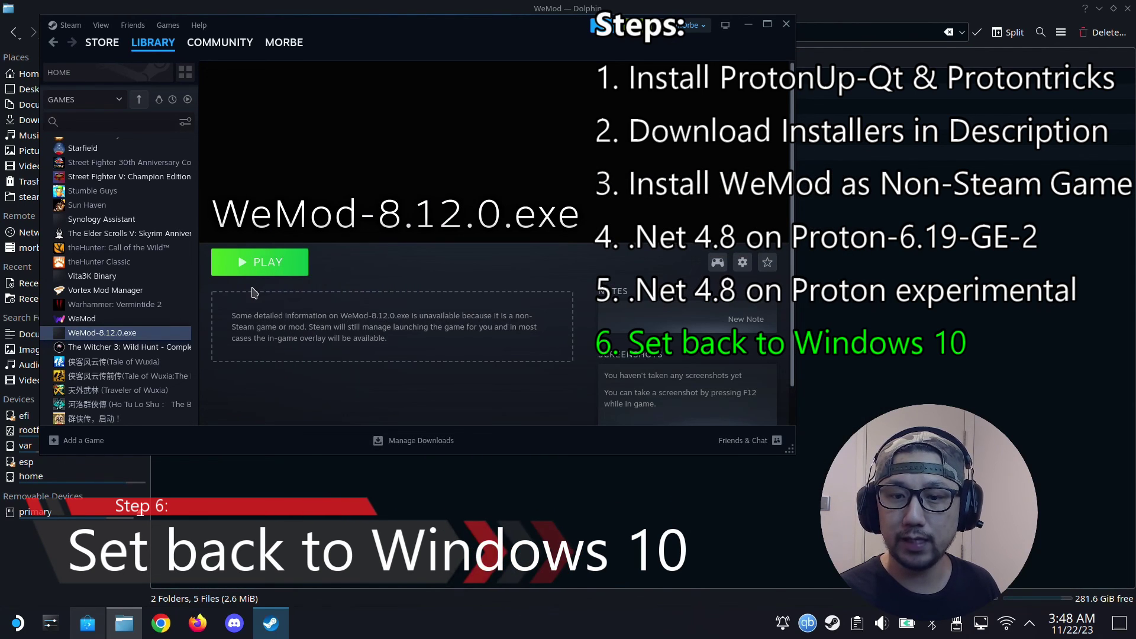
click(158, 239)
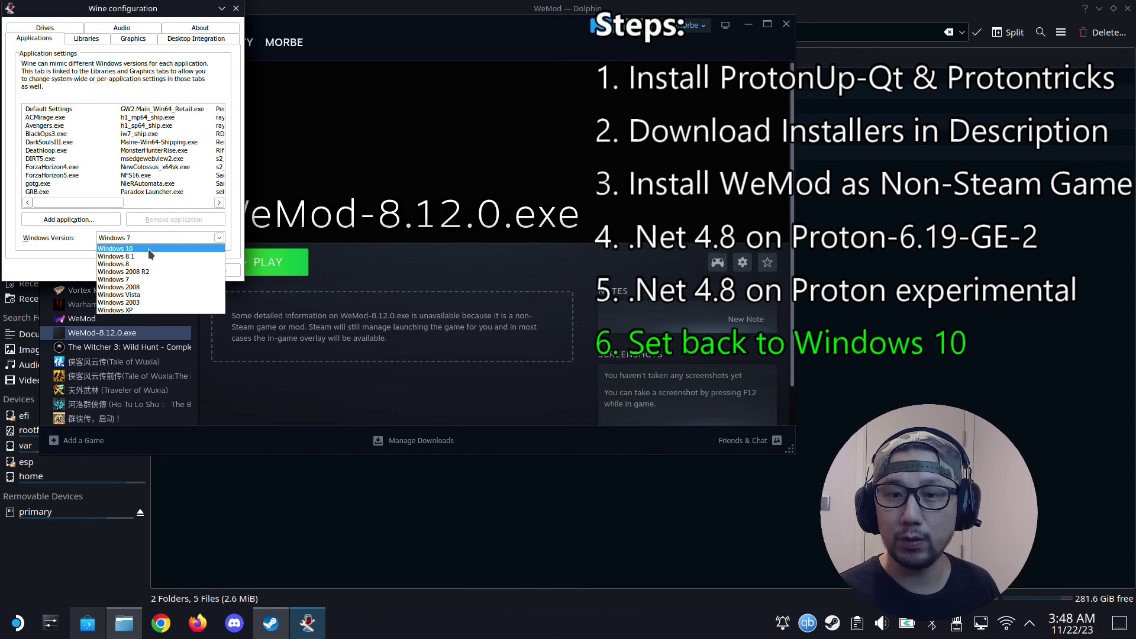
click(148, 248)
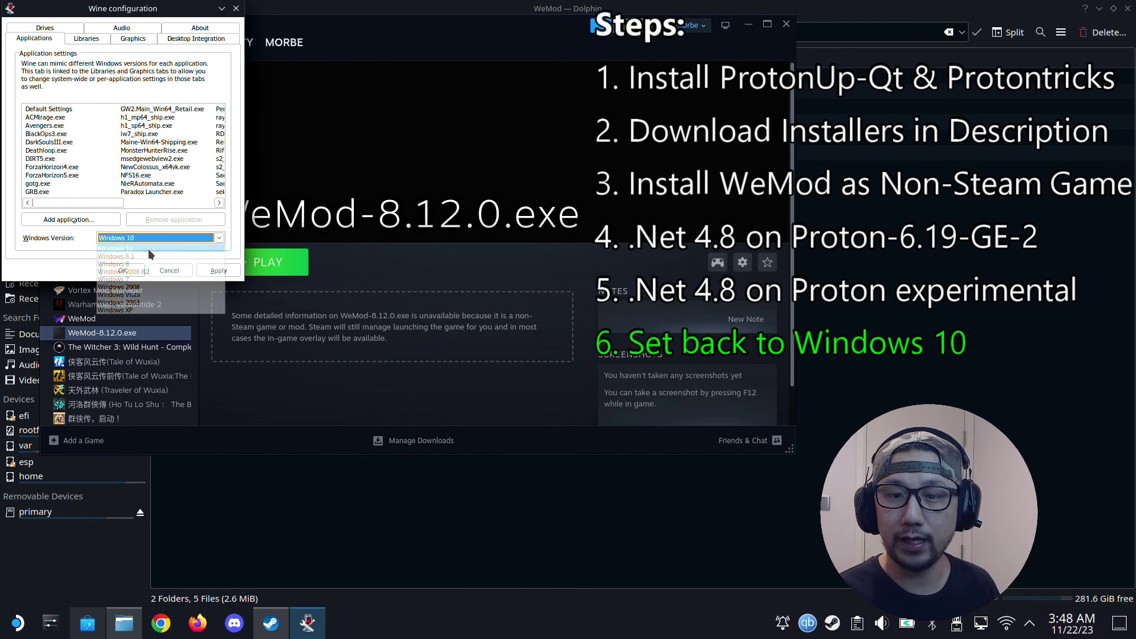
click(229, 270)
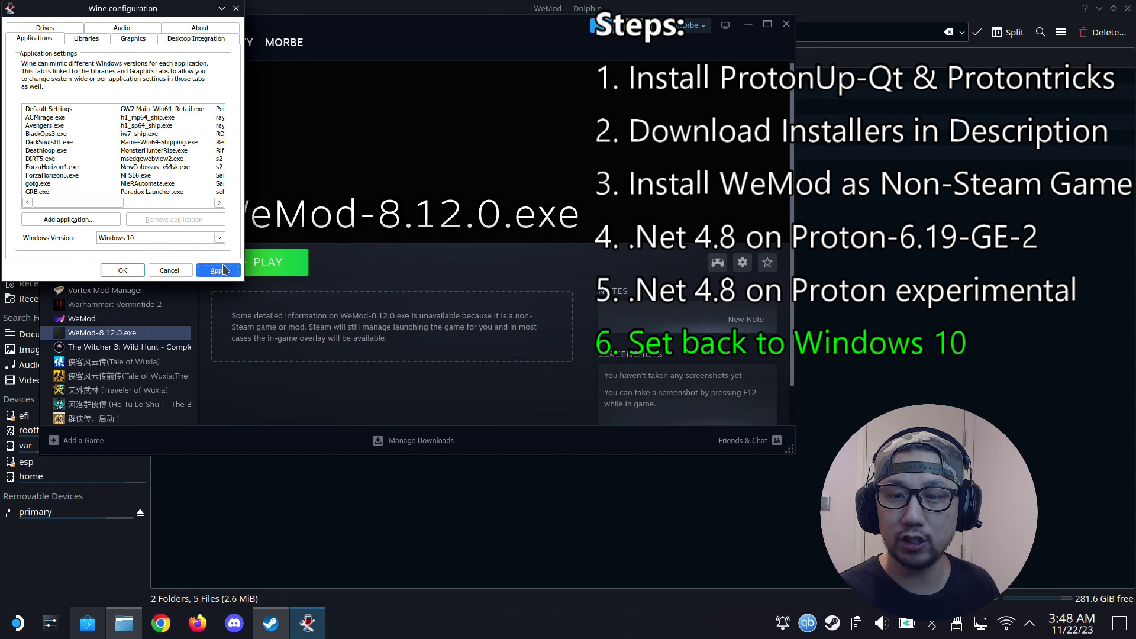
click(119, 270)
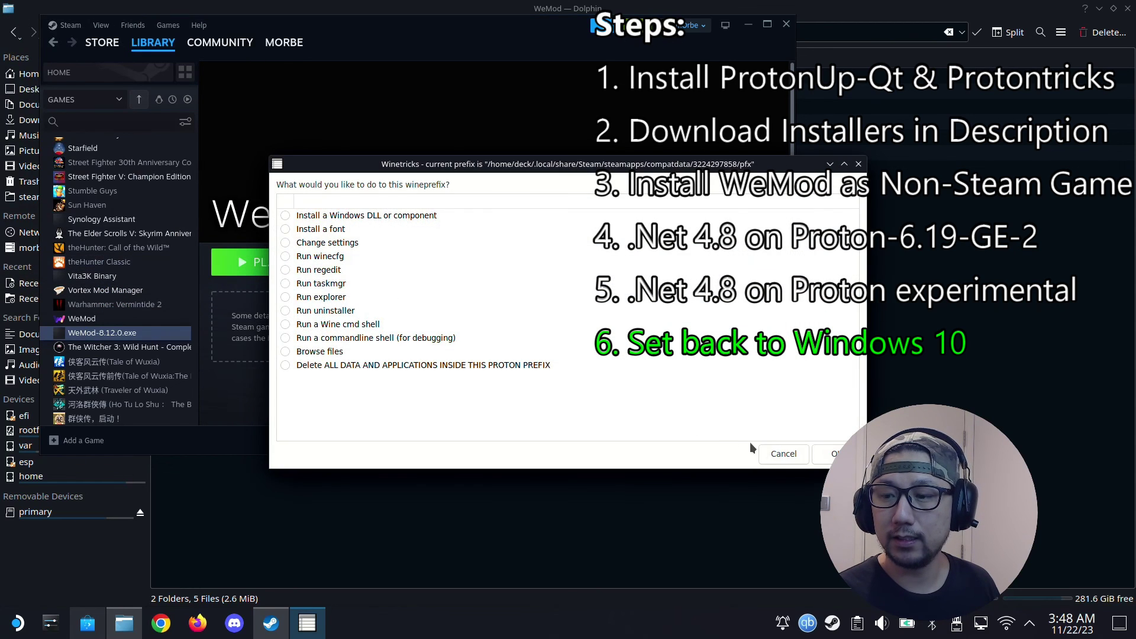
Step: Leave Winetricks and launch WeMod-8.12.0.exe from the Steam library
click(782, 453)
click(783, 453)
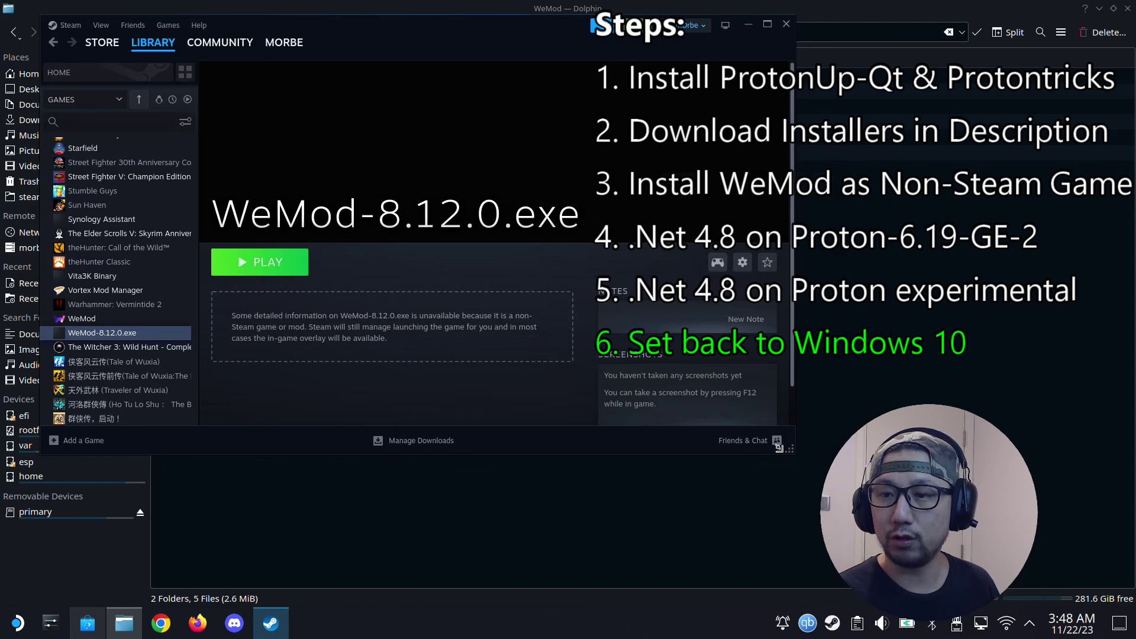
click(267, 274)
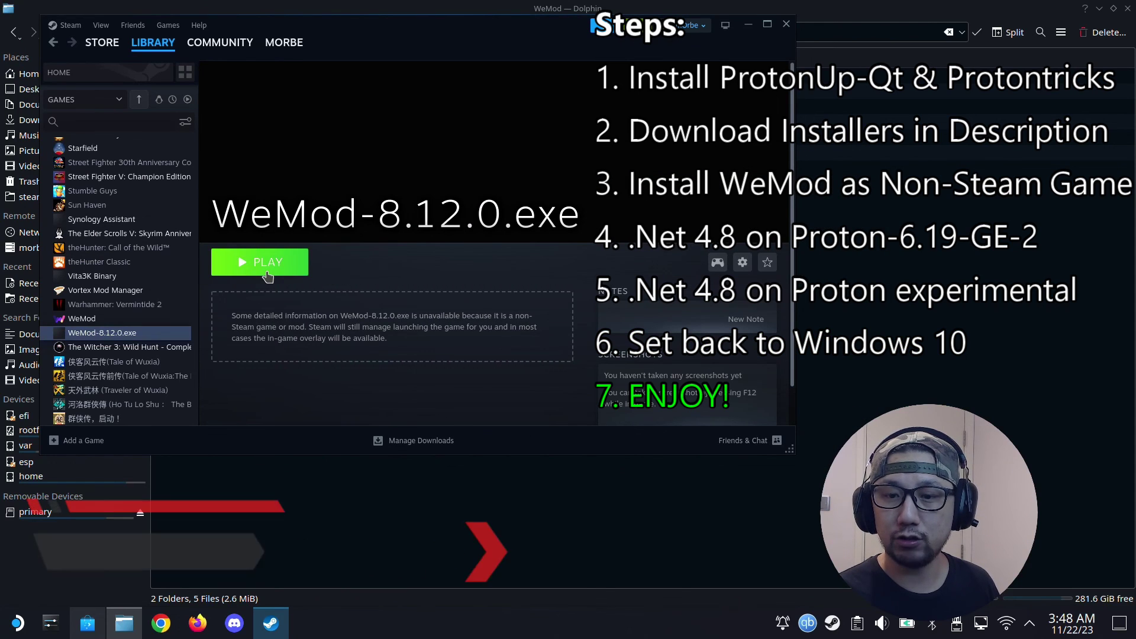